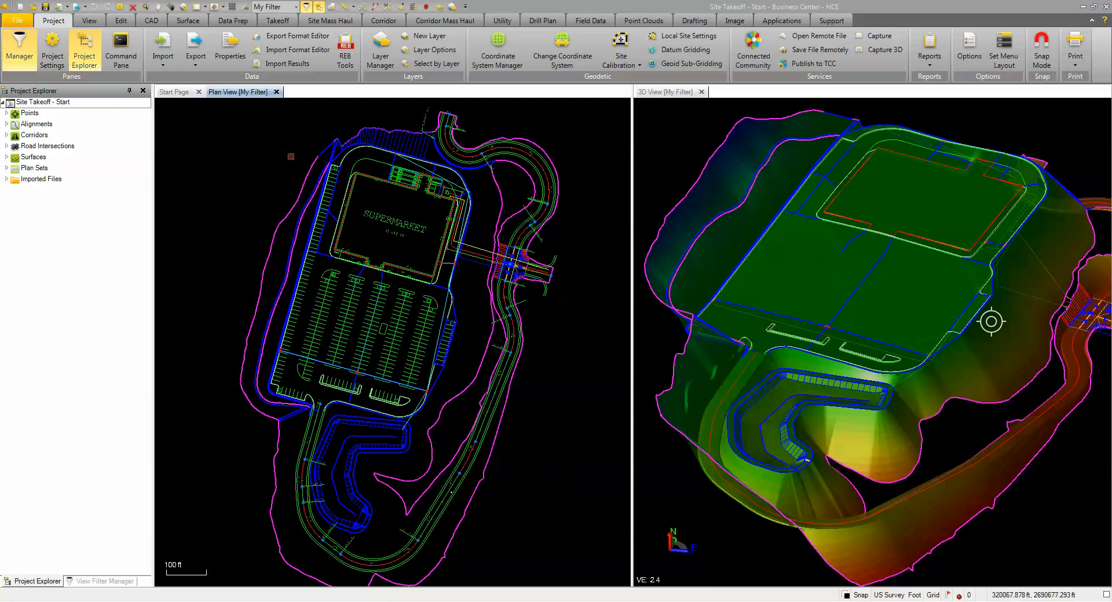
Step: Start Identify Site Regions with the Design takeoff category to highlight all potential region boundaries
left_click(278, 21)
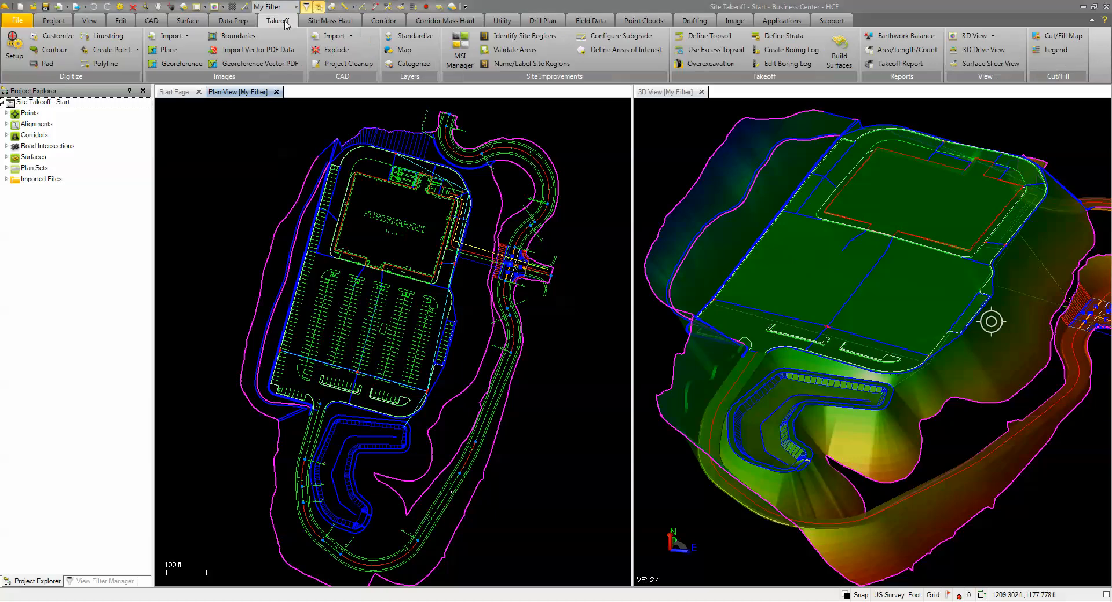
left_click(506, 37)
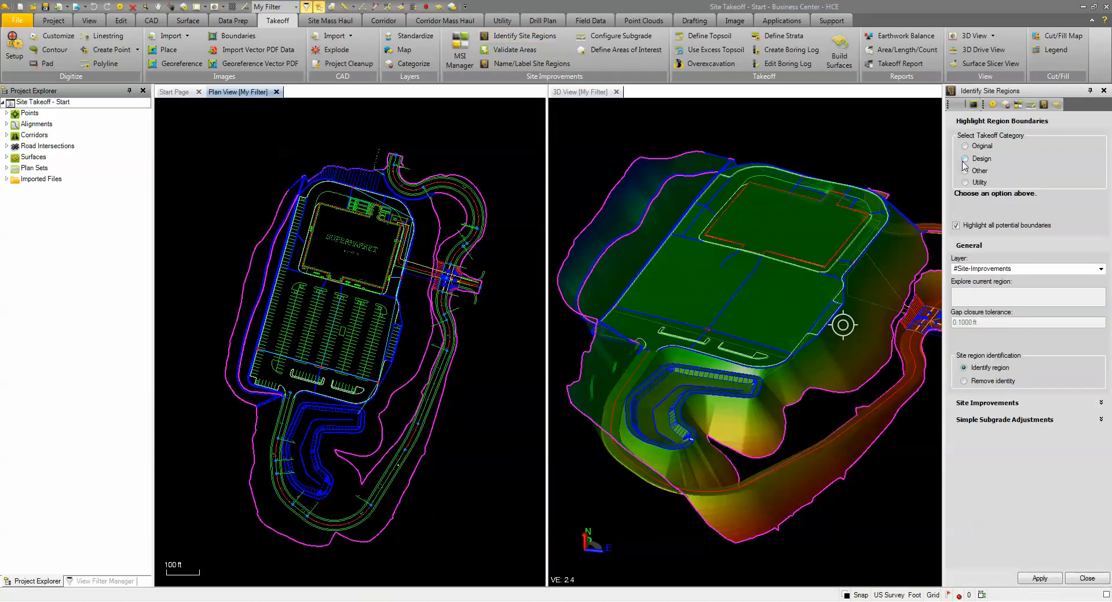
left_click(966, 160)
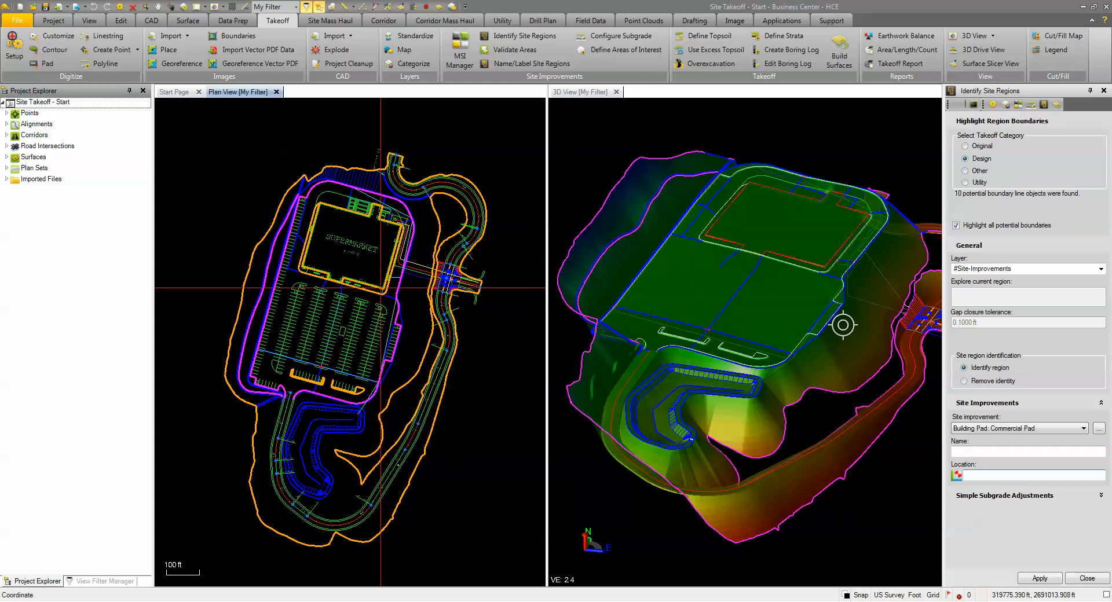
Step: Examine the highlighted boundaries around the supermarket, the parking lot and its entrance road for gaps and missing lines, and close Identify Site Regions
scroll(344, 256, "up", 2)
scroll(388, 290, "up", 2)
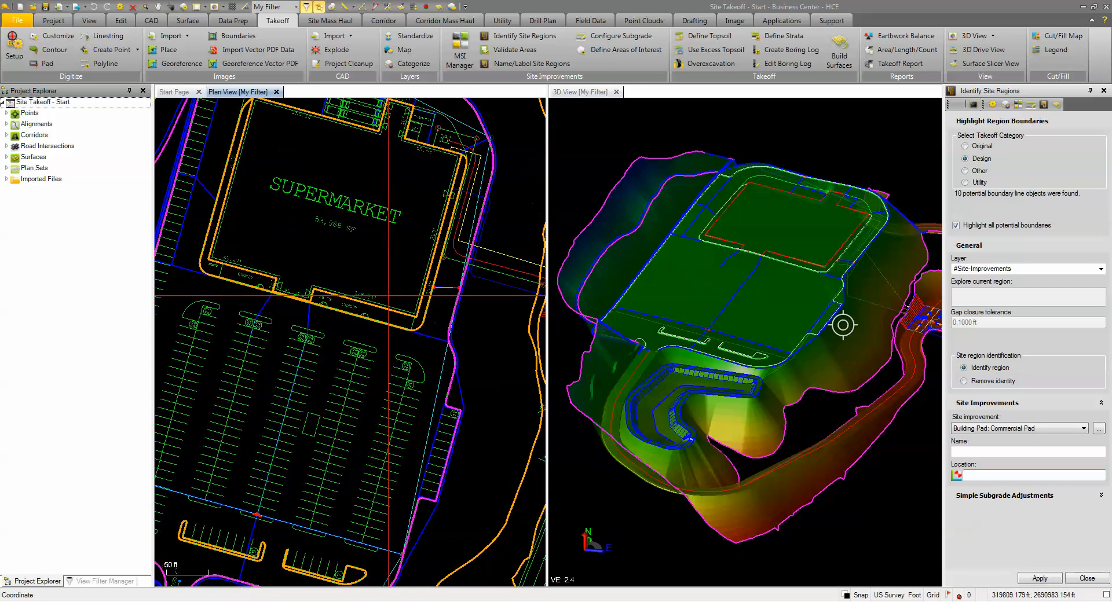
scroll(397, 338, "down", 1)
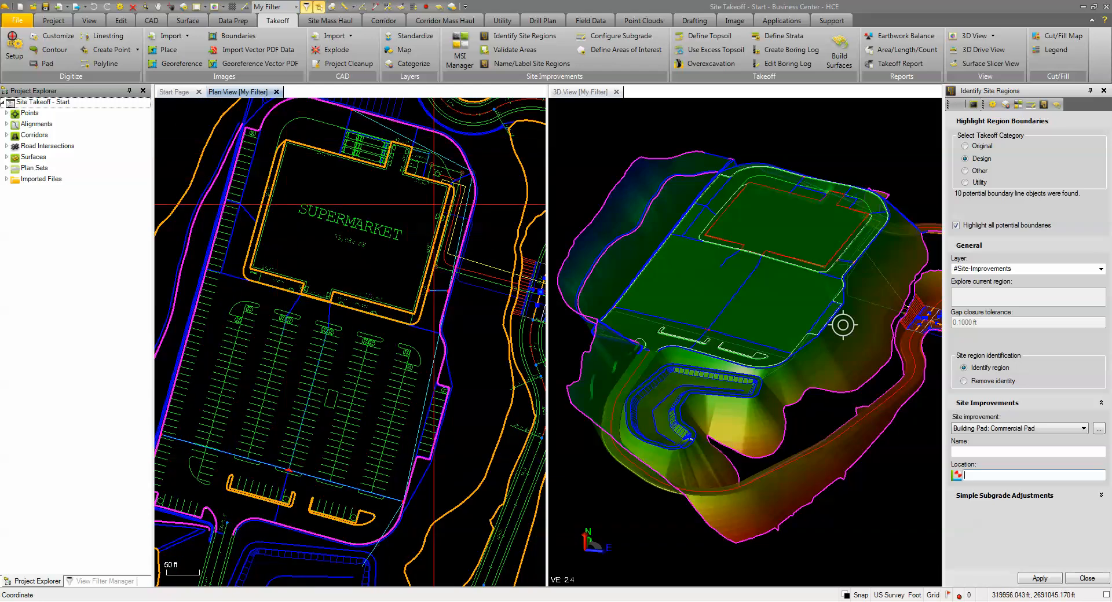
middle_click_drag(372, 409, 409, 291)
scroll(272, 398, "up", 1)
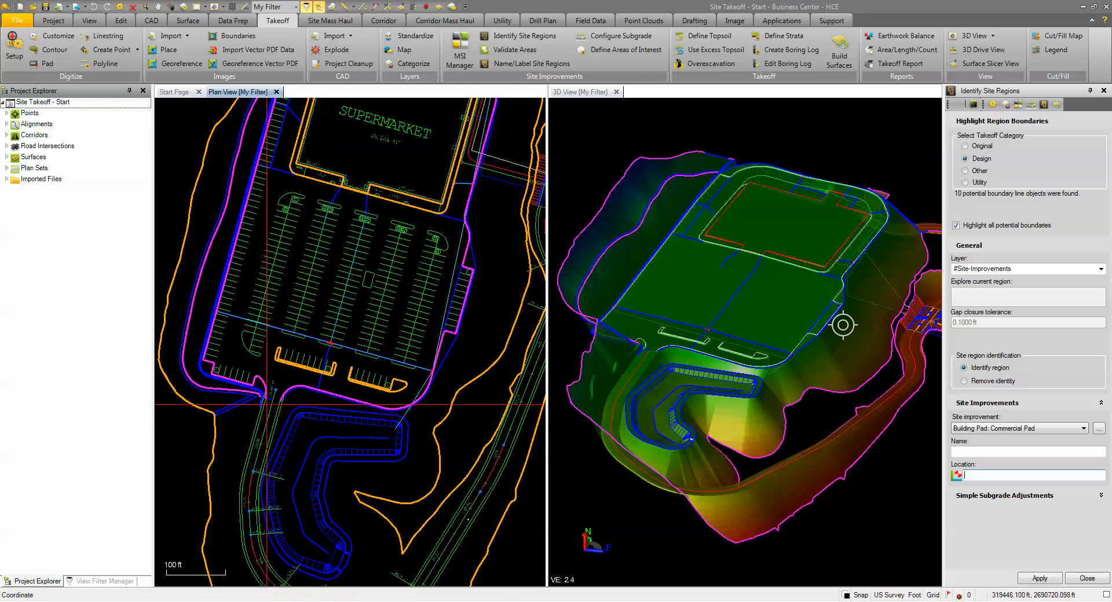
scroll(265, 397, "up", 1)
scroll(280, 398, "up", 2)
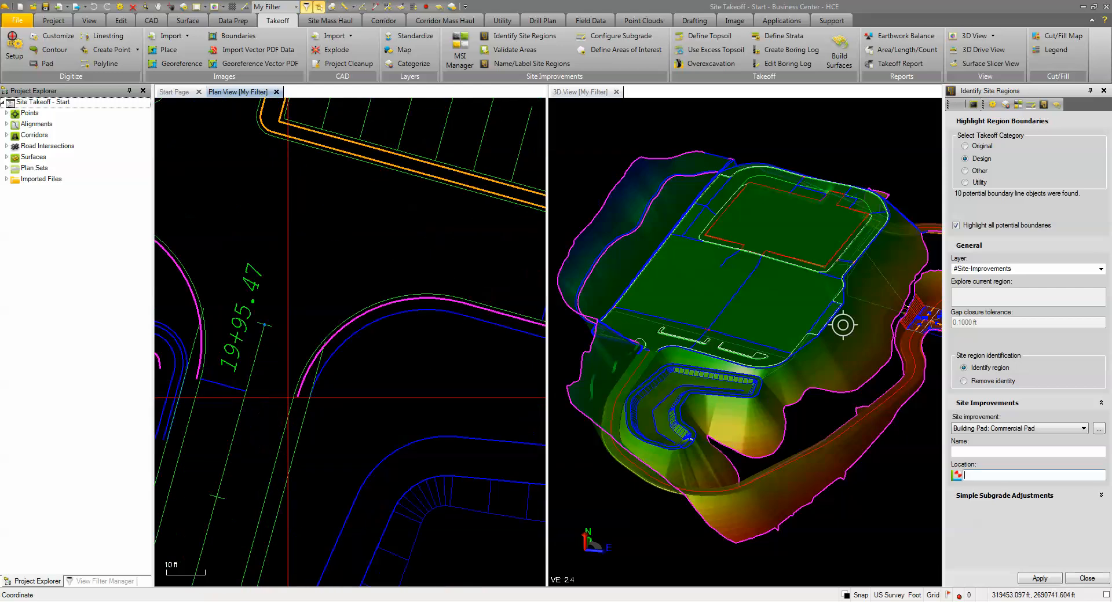
scroll(289, 413, "down", 4)
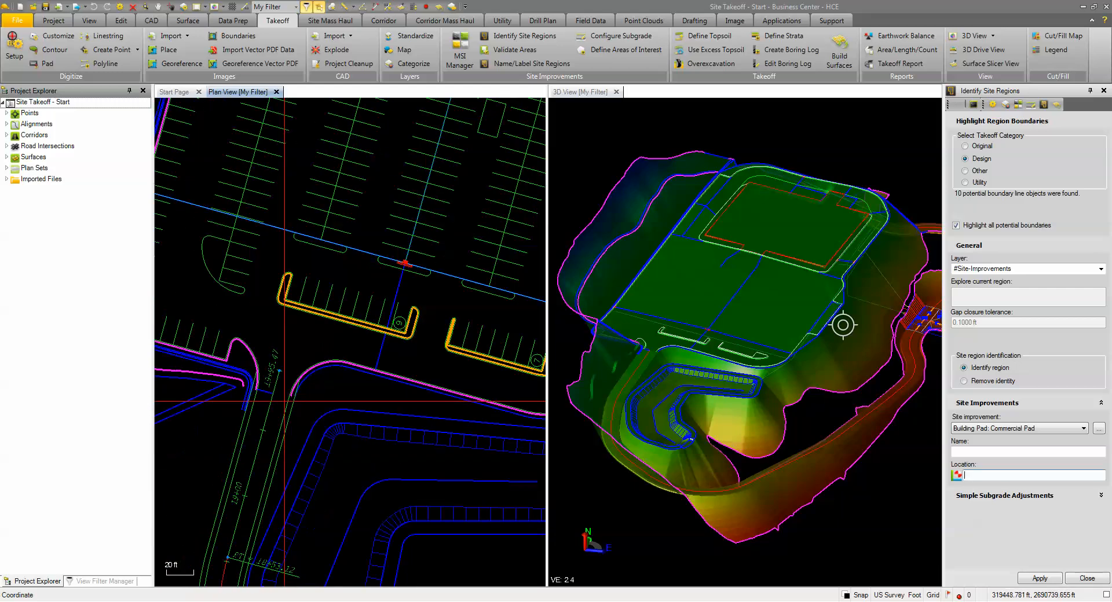
scroll(289, 413, "down", 2)
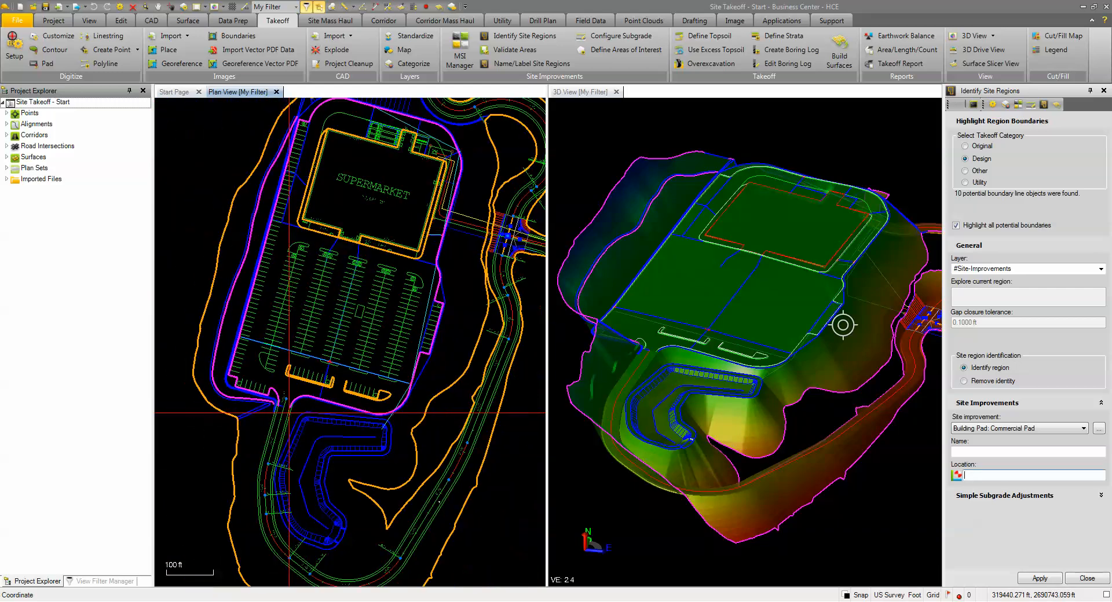
scroll(289, 413, "down", 1)
middle_click_drag(343, 378, 342, 337)
scroll(343, 337, "down", 1)
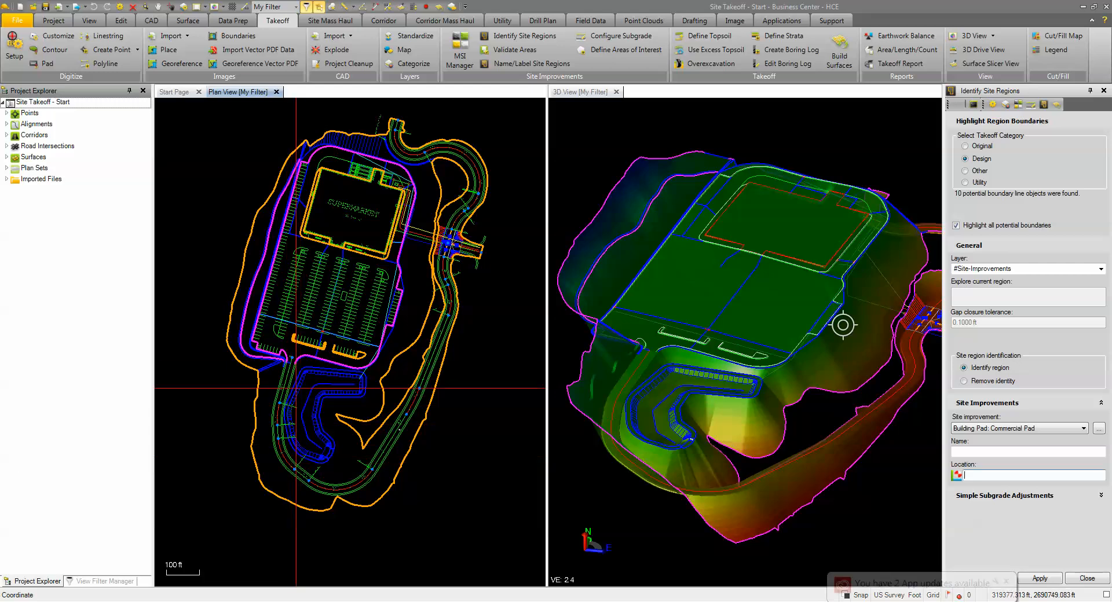
left_click(1006, 582)
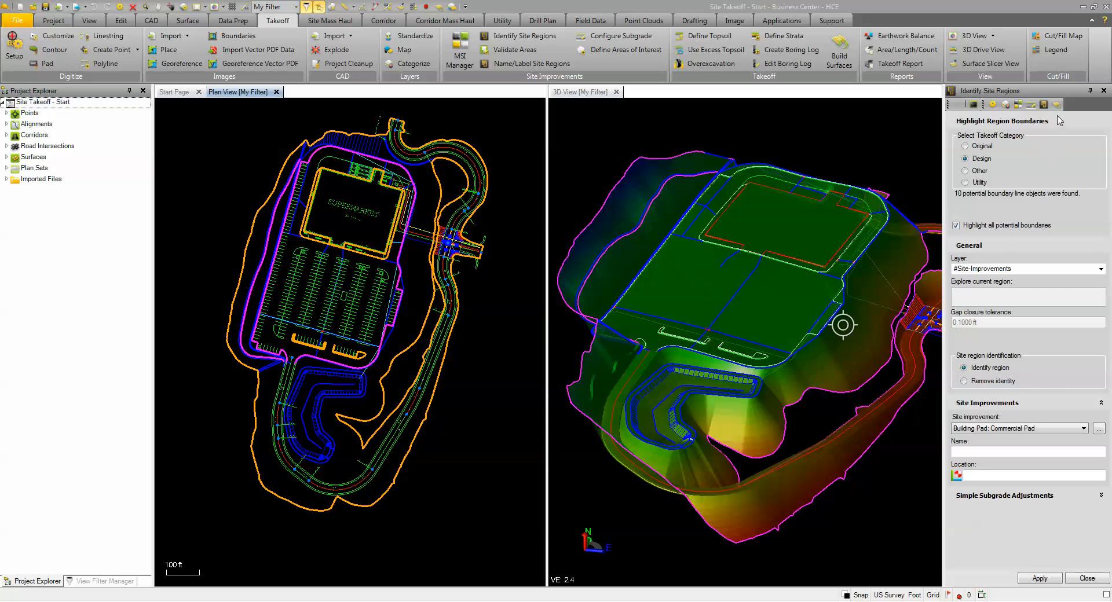
left_click(1104, 91)
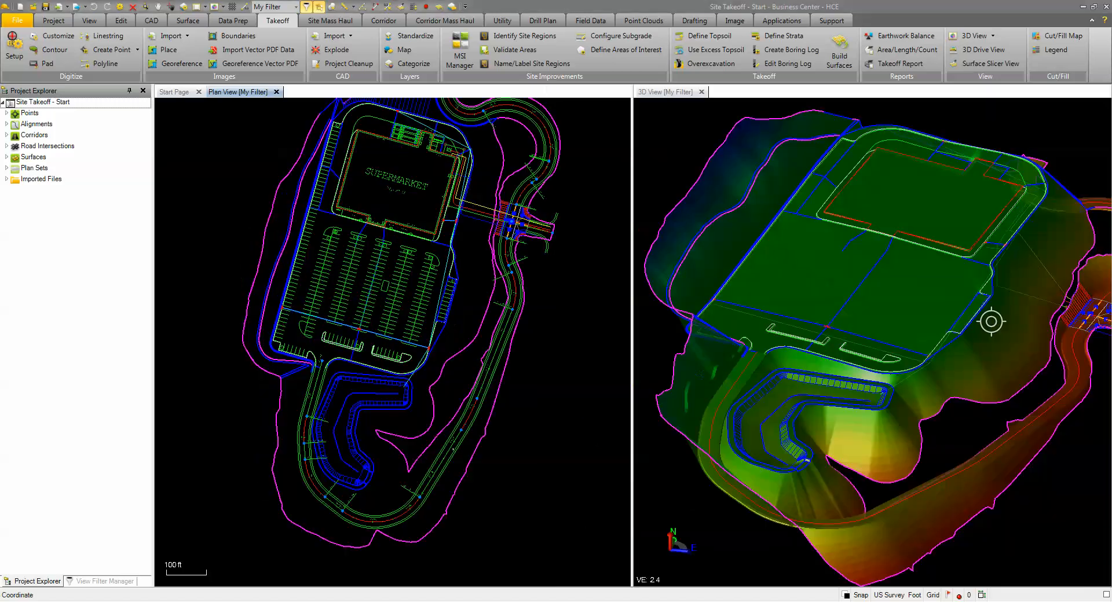
Step: Move the two curved linestrings behind the supermarket, on the side opposite the parking lot, to the DES-Concrete layer
scroll(368, 152, "up", 2)
scroll(380, 261, "up", 3)
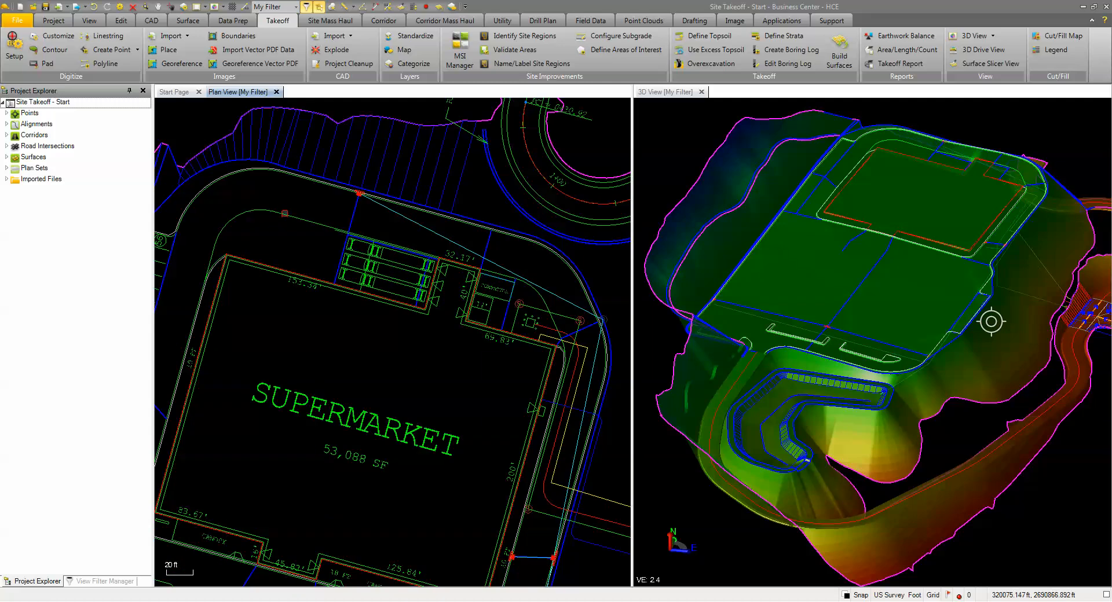
left_click(285, 215)
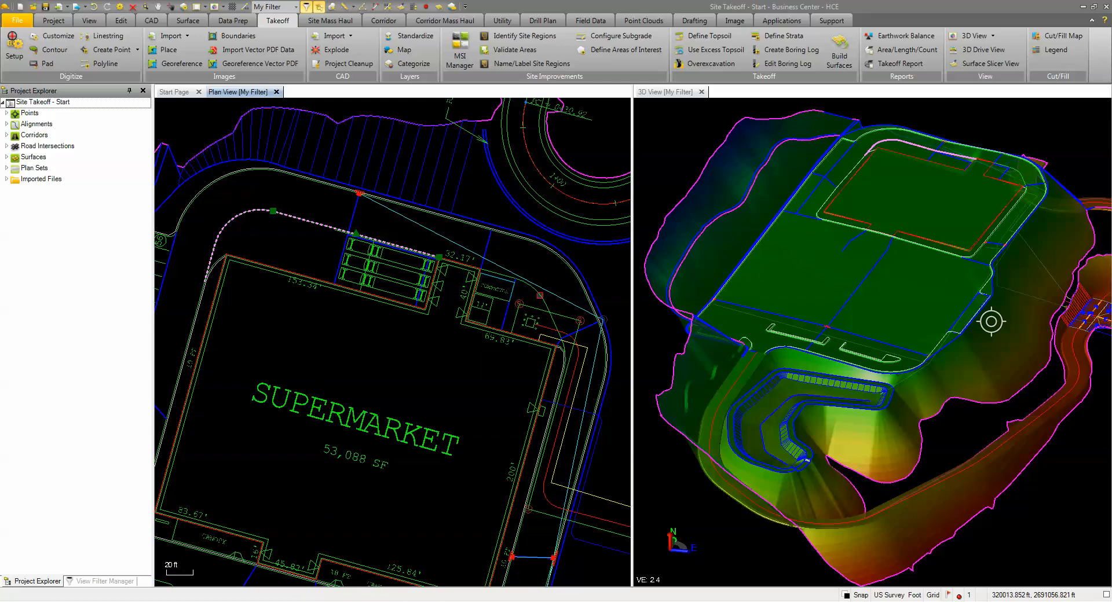
left_click(540, 295)
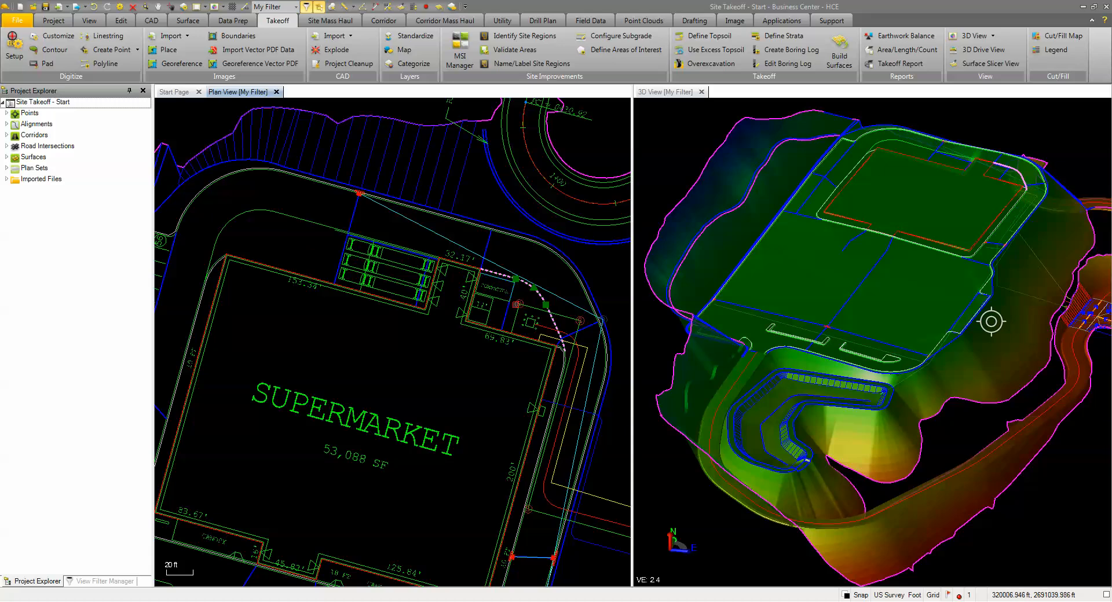
left_click(294, 220)
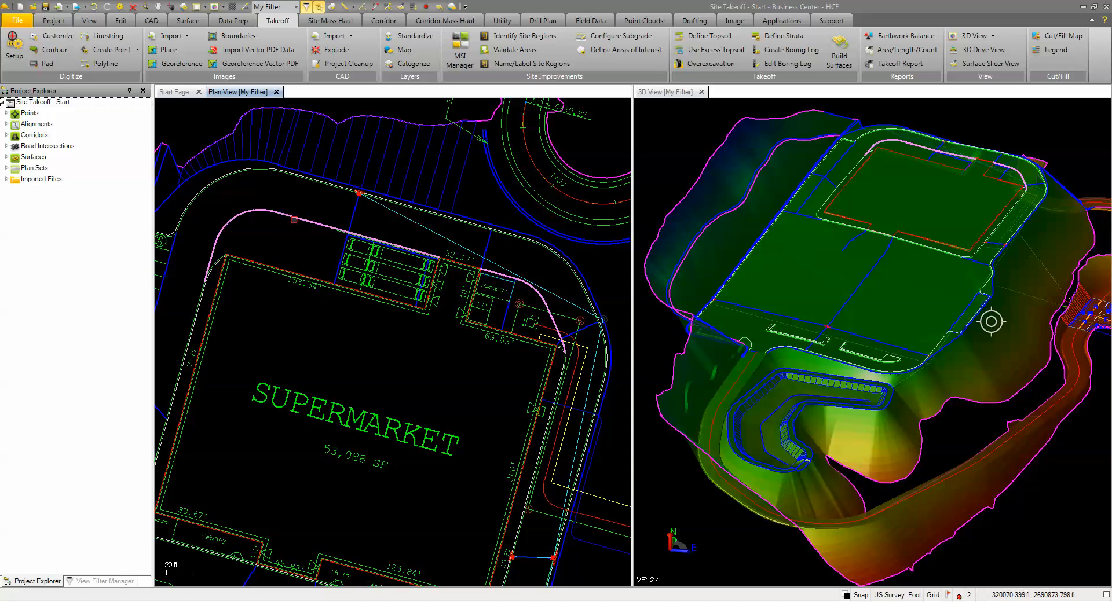
right_click(295, 204)
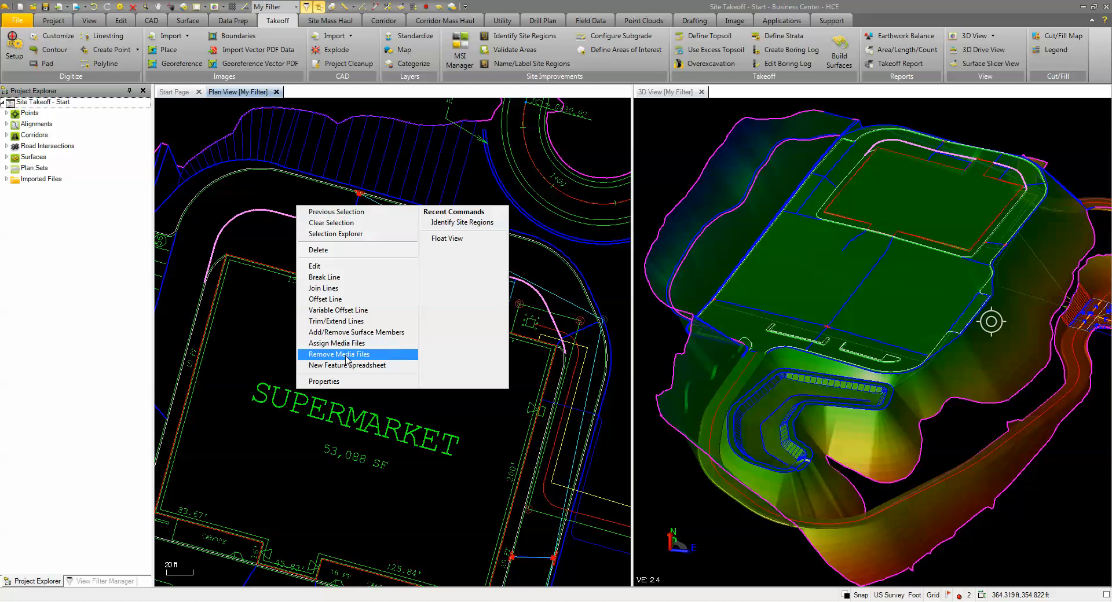
left_click(345, 383)
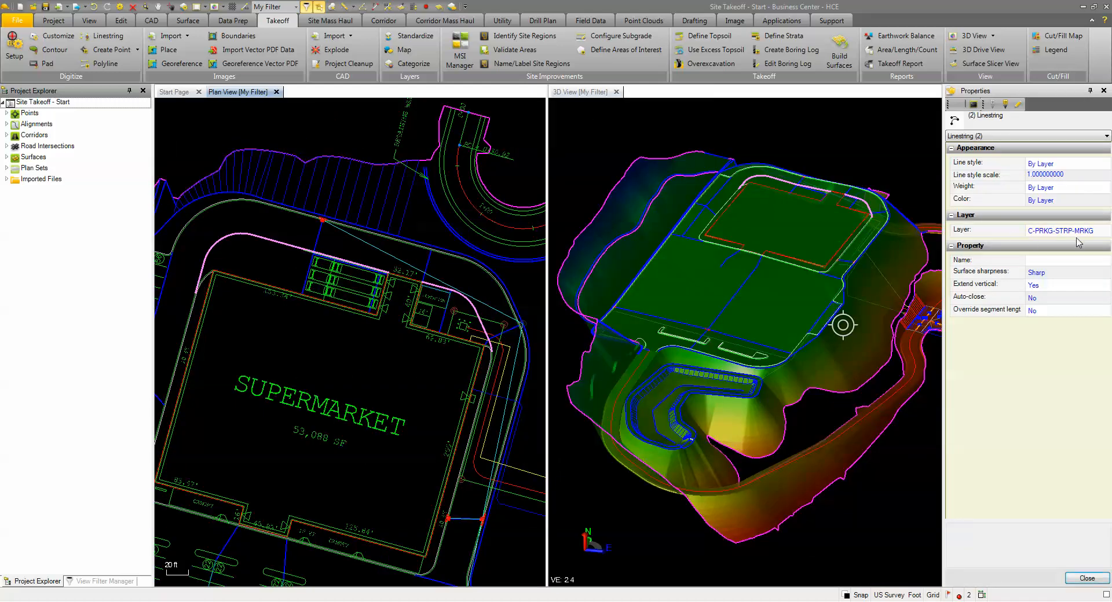
left_click(1106, 231)
left_click(1107, 231)
scroll(1066, 307, "up", 5)
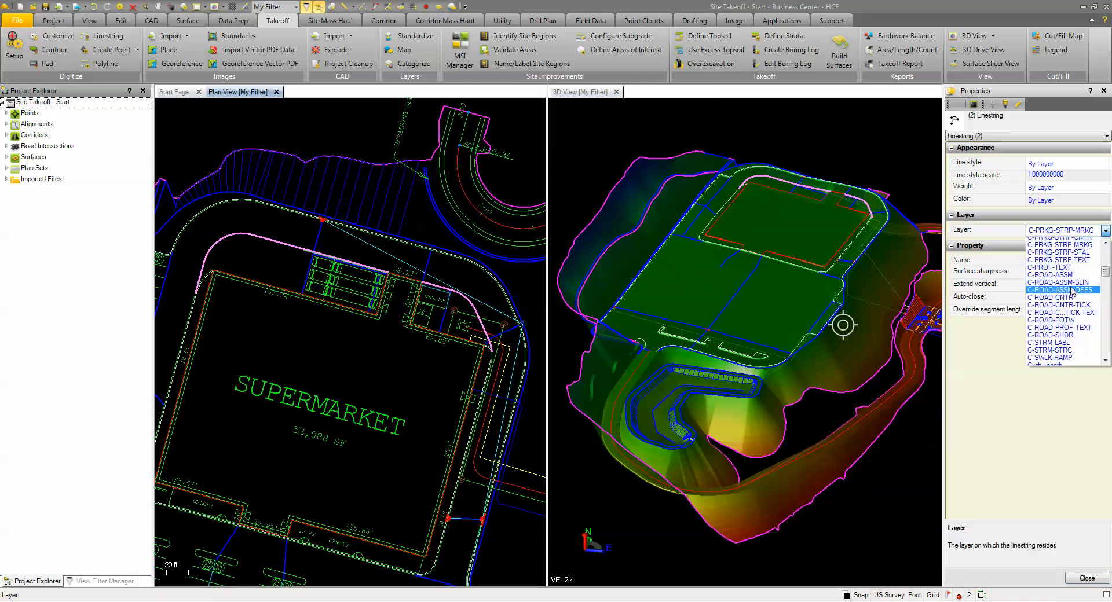
scroll(1065, 315, "down", 10)
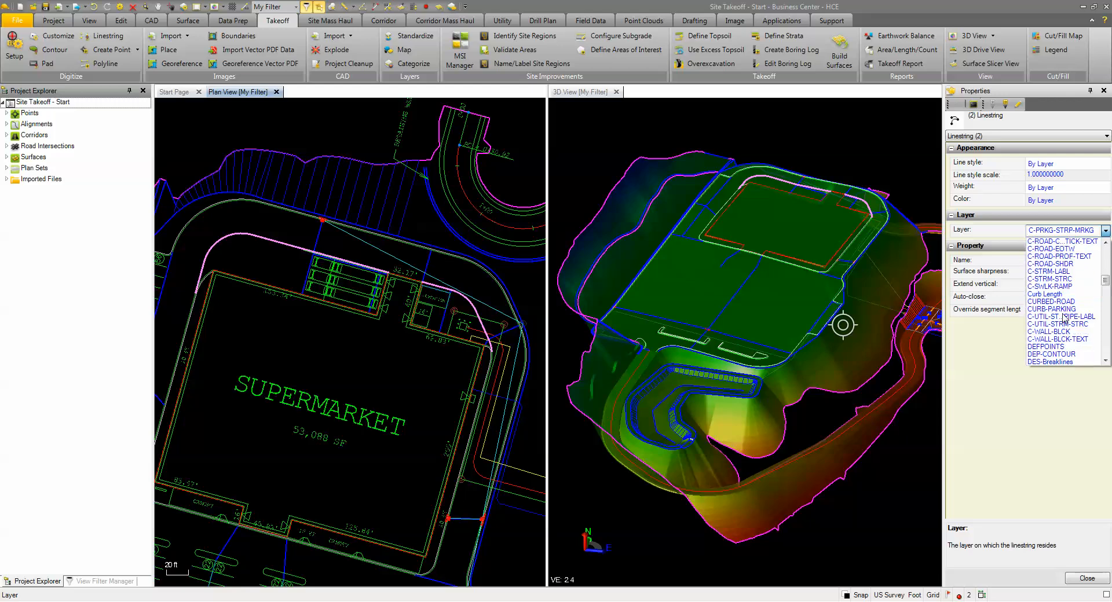
scroll(1065, 317, "down", 3)
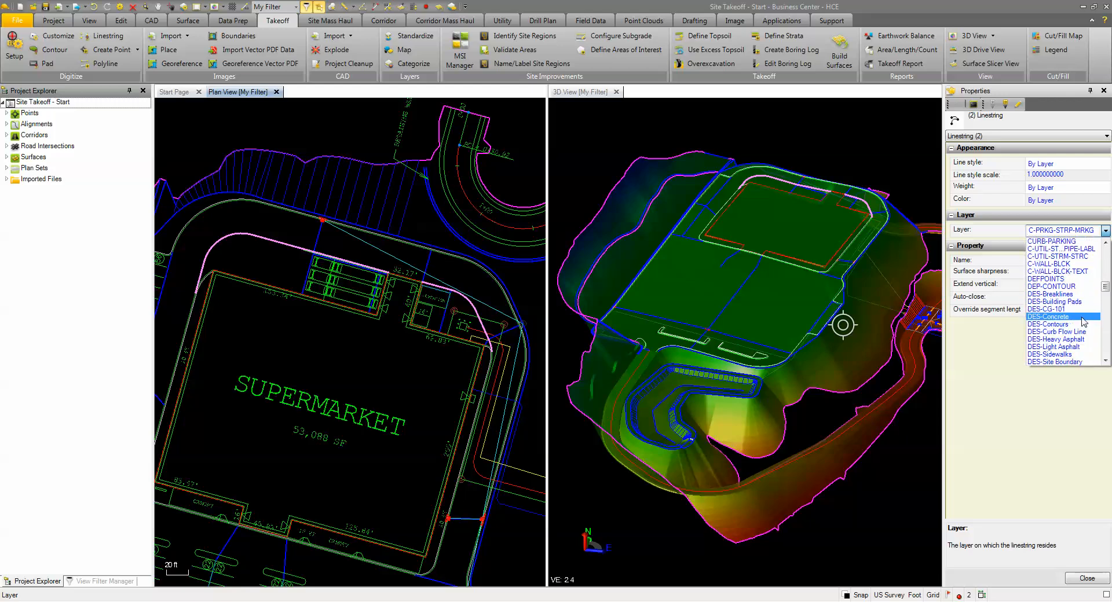
left_click(1043, 317)
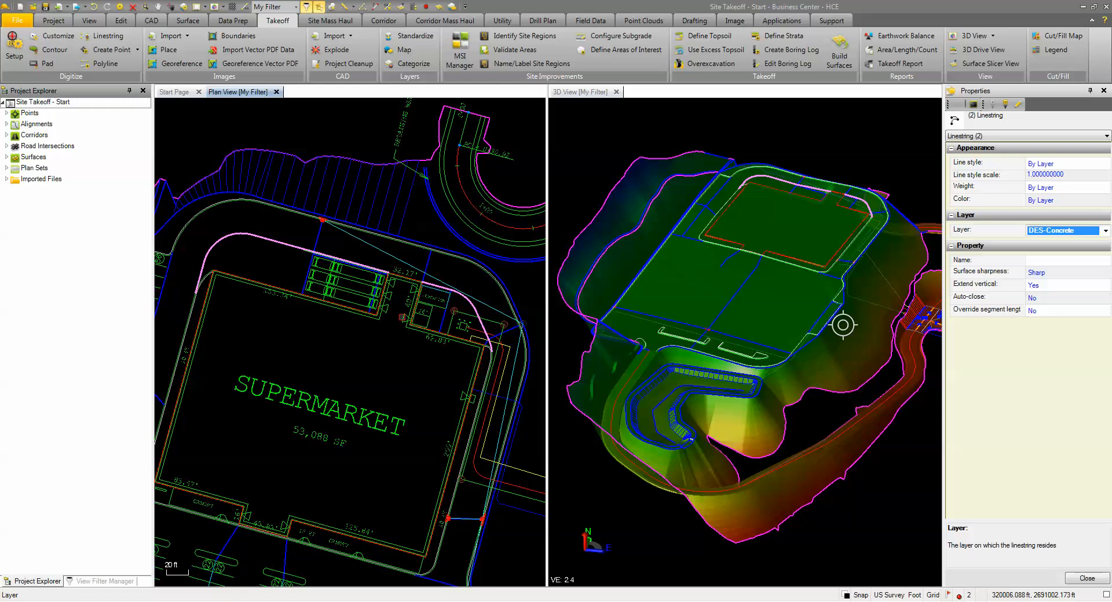
scroll(350, 359, "down", 4)
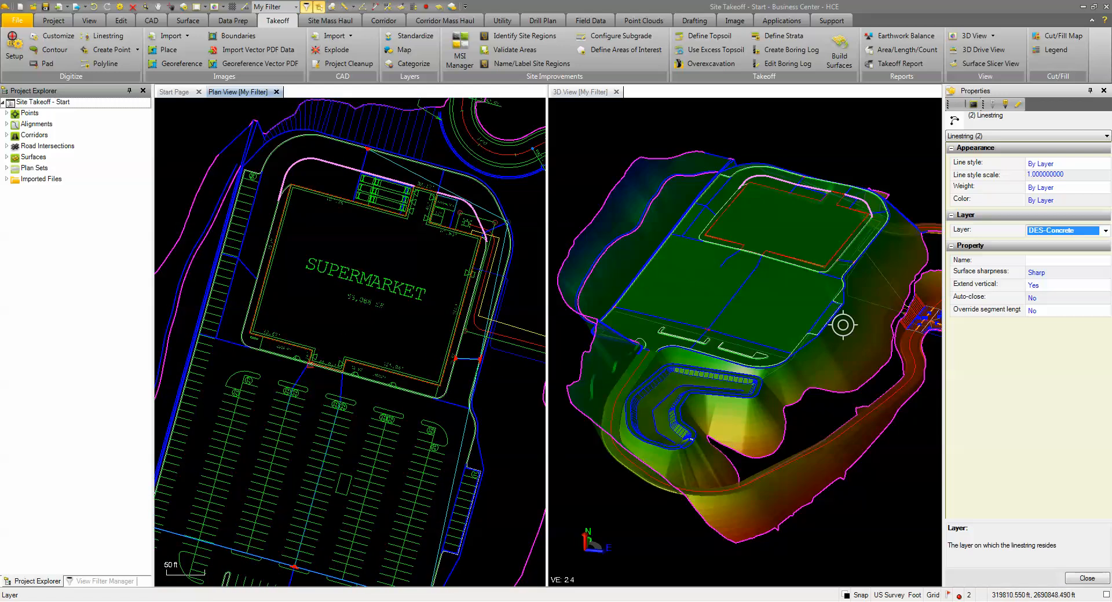
scroll(310, 366, "up", 5)
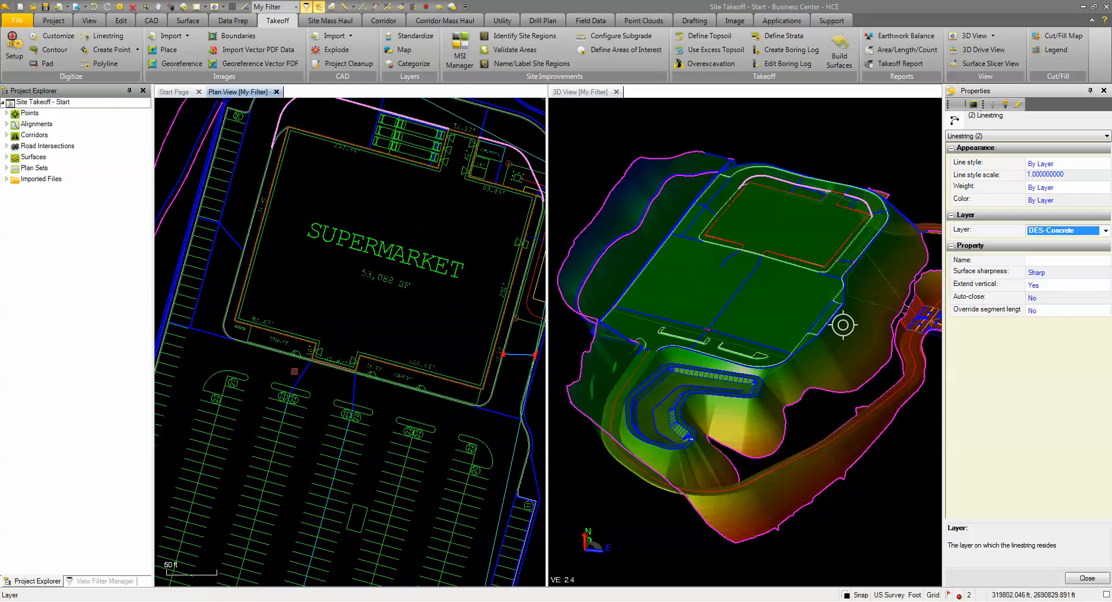
left_click(1087, 578)
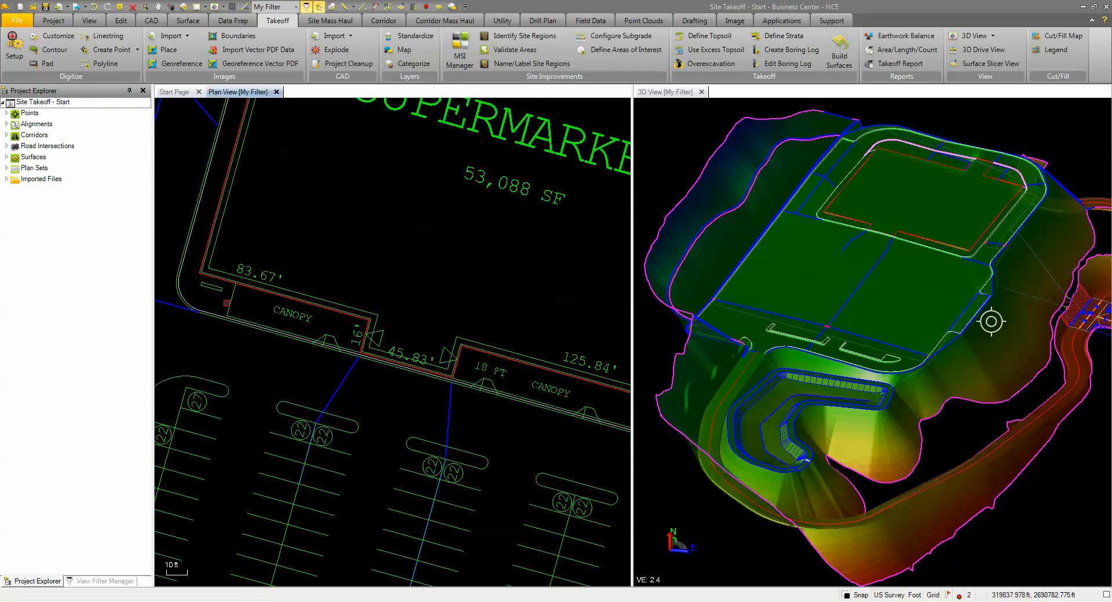
Step: Clear the selection and move the two canopy outline polylines along the supermarket's front to the DES-Sidewalks layer
key("Escape")
left_click(232, 300)
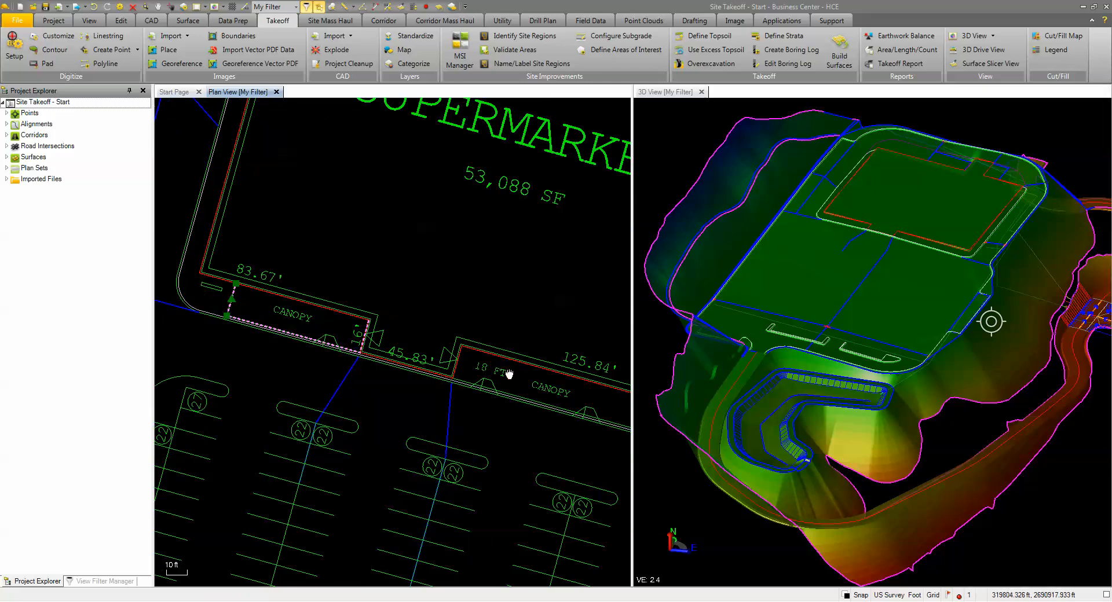
middle_click_drag(509, 375, 328, 290)
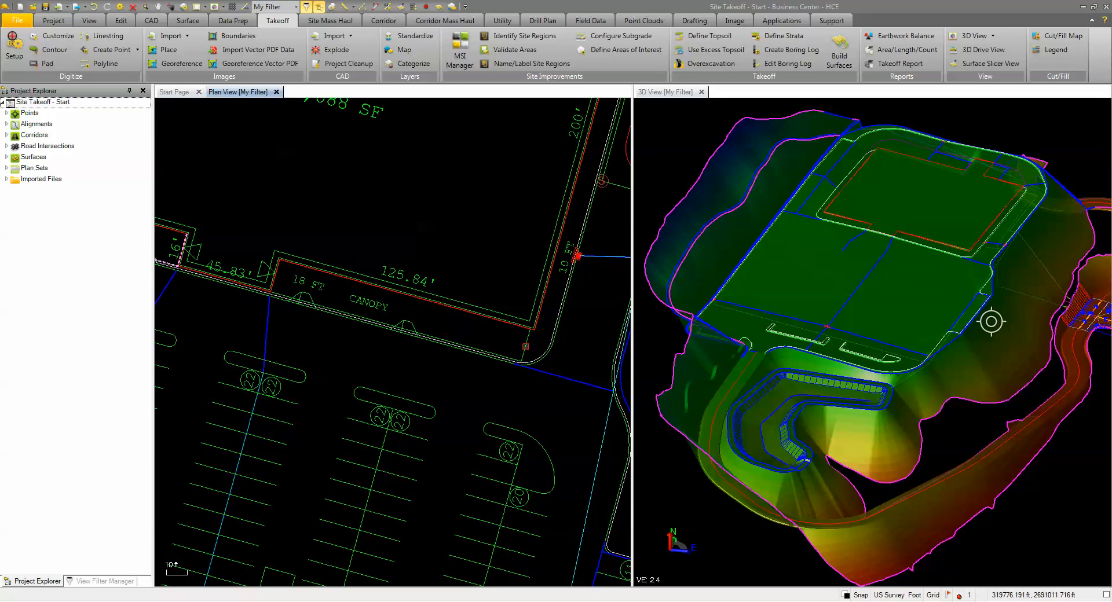
left_click(510, 358)
scroll(510, 358, "down", 1)
scroll(509, 358, "down", 1)
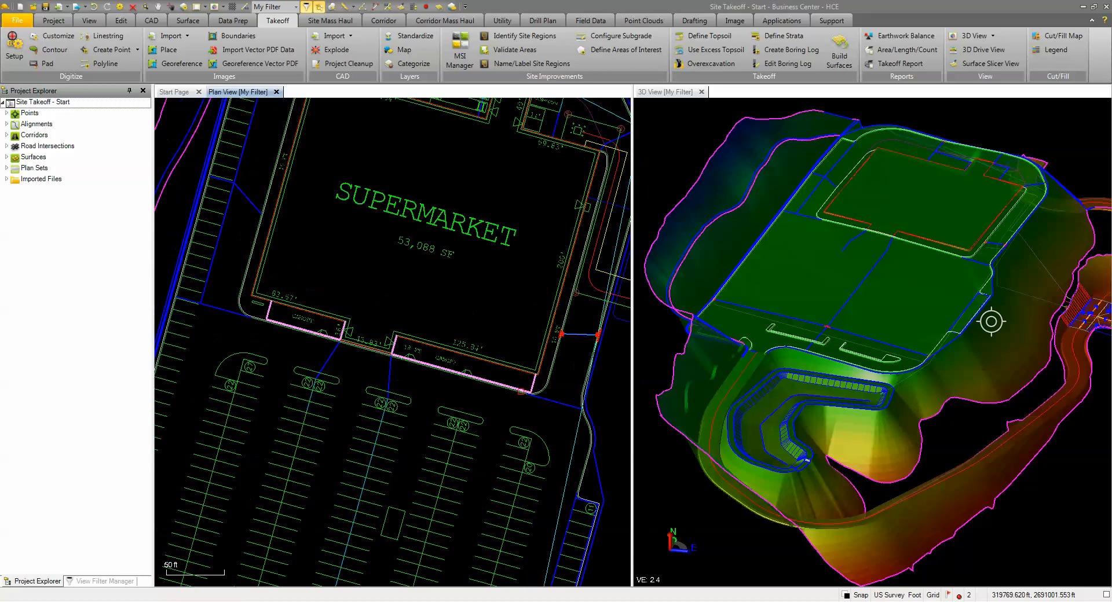
right_click(493, 294)
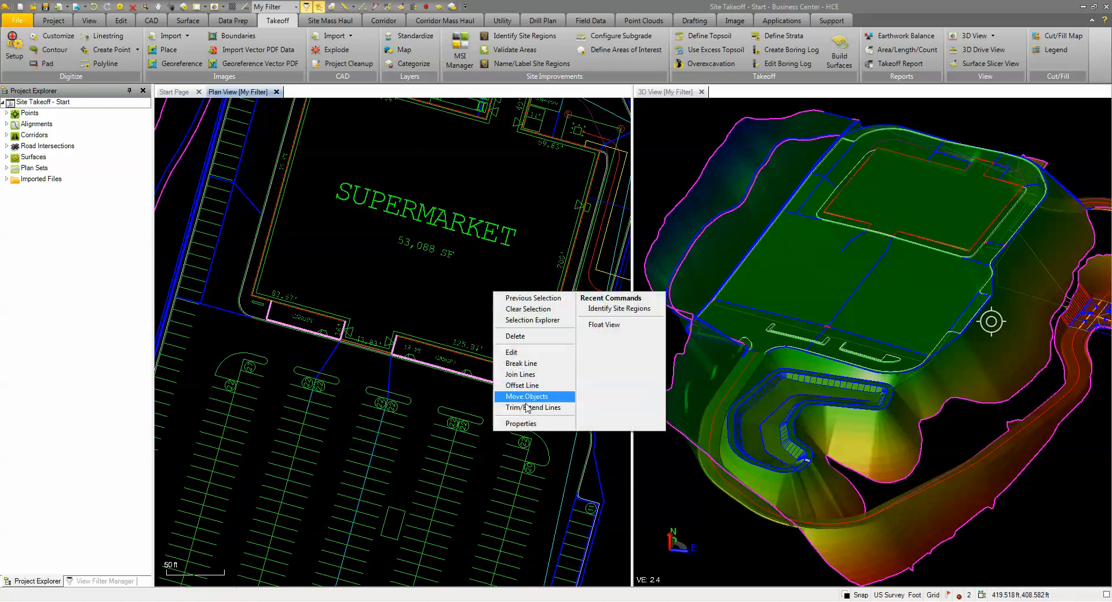
left_click(524, 423)
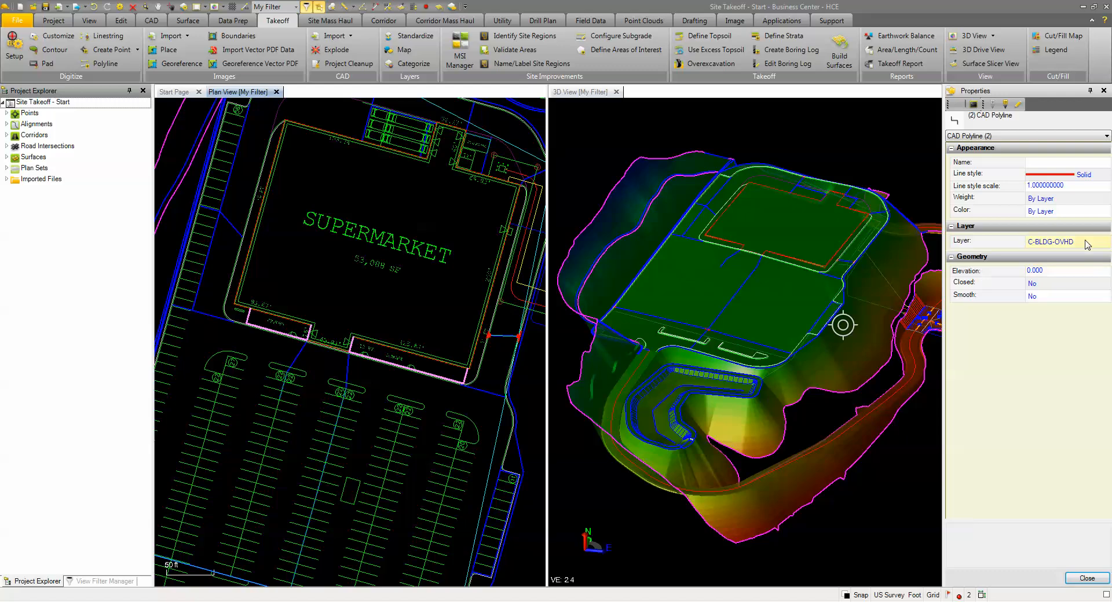
left_click(1087, 245)
left_click(1106, 241)
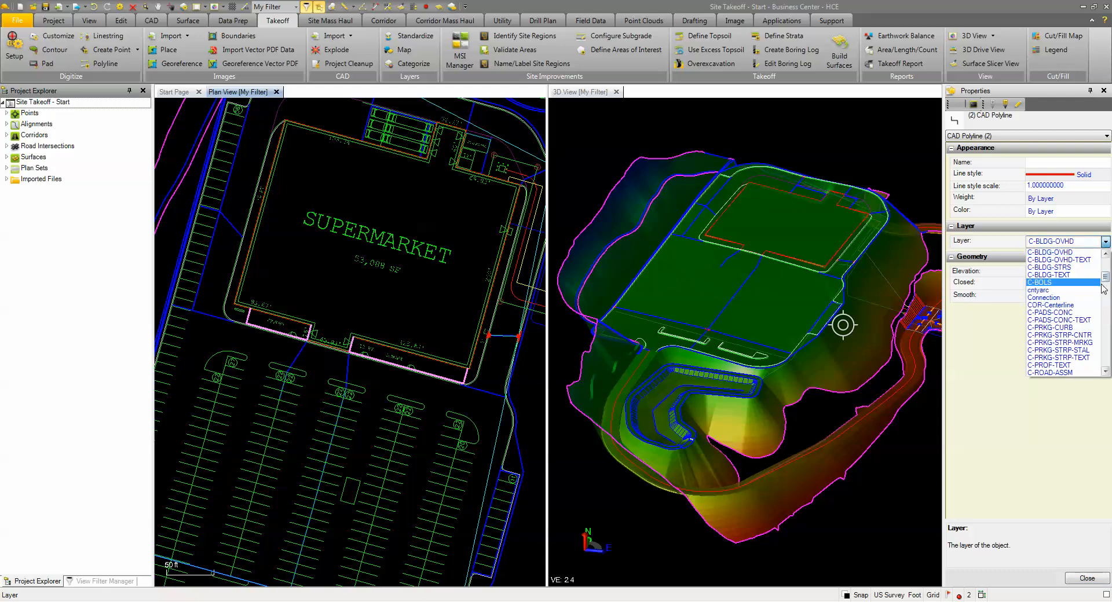
left_click_drag(1106, 278, 1106, 308)
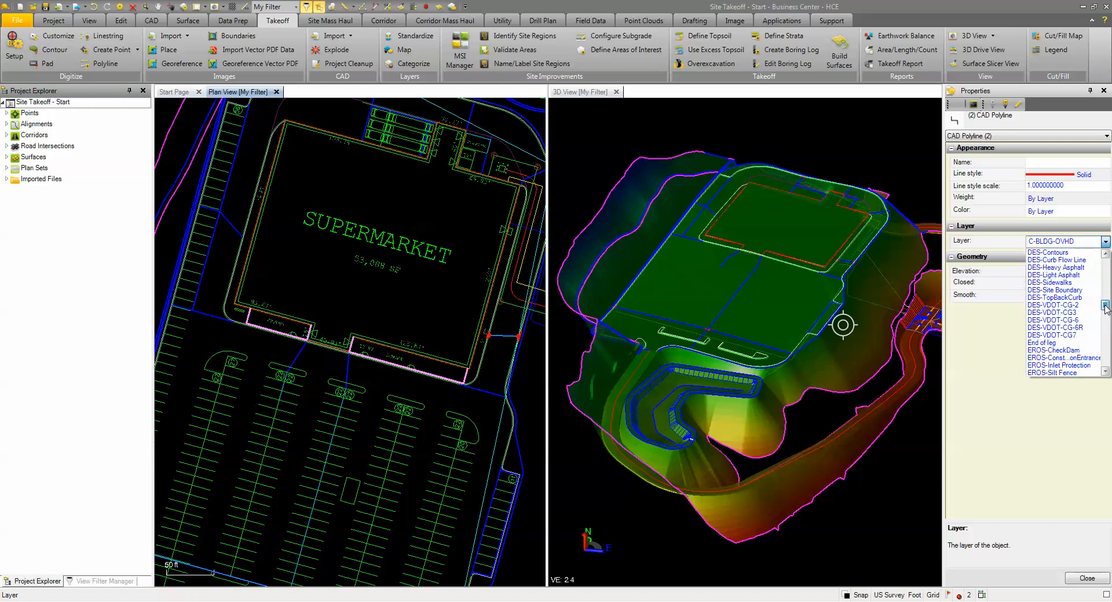
left_click(1050, 283)
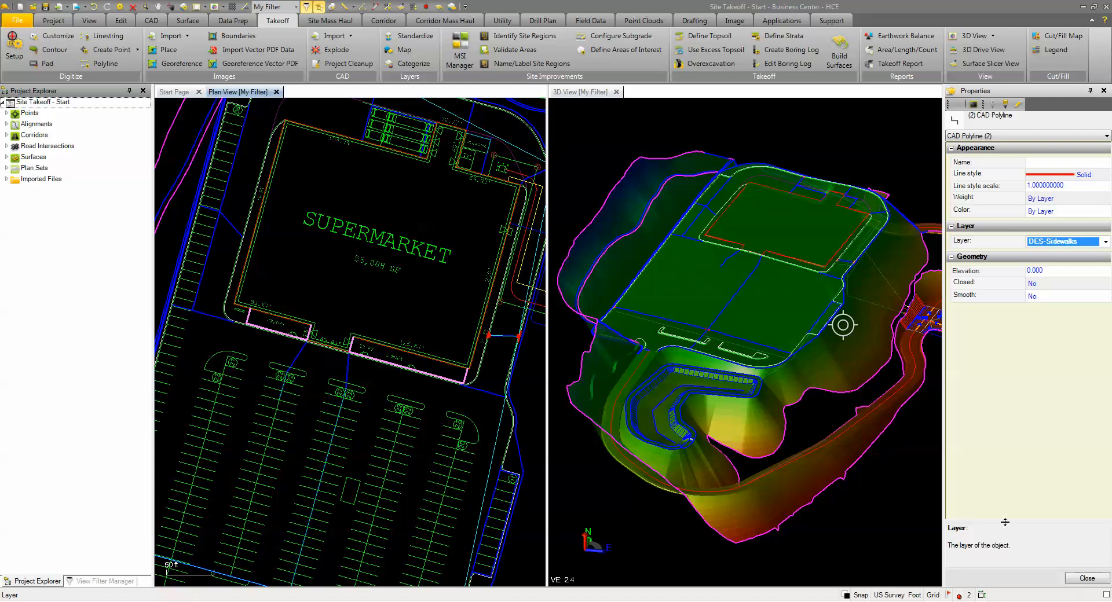
left_click(1083, 579)
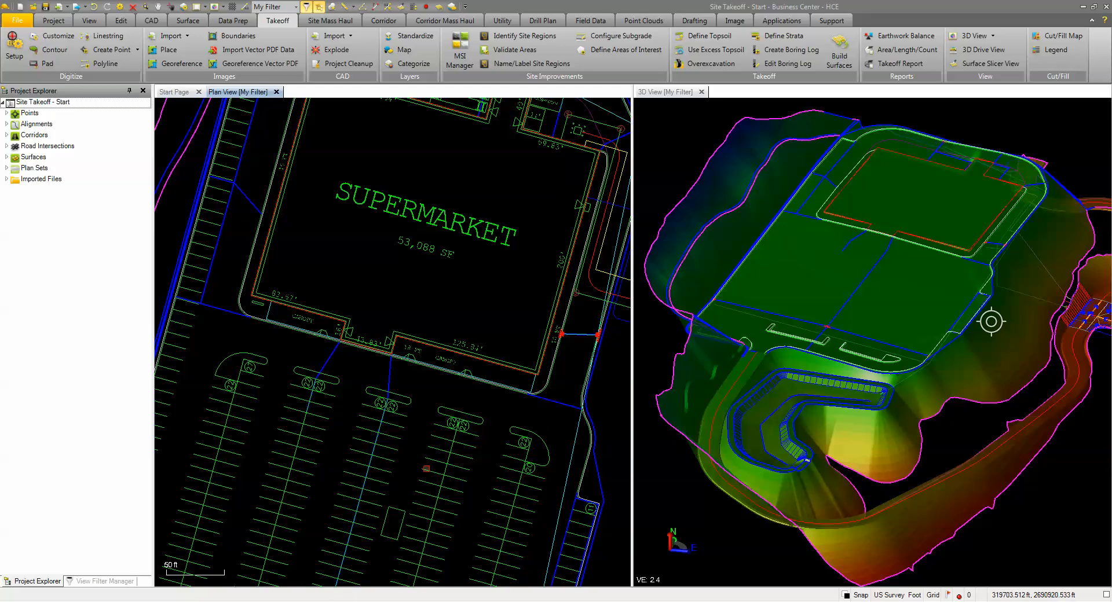
scroll(426, 468, "down", 1)
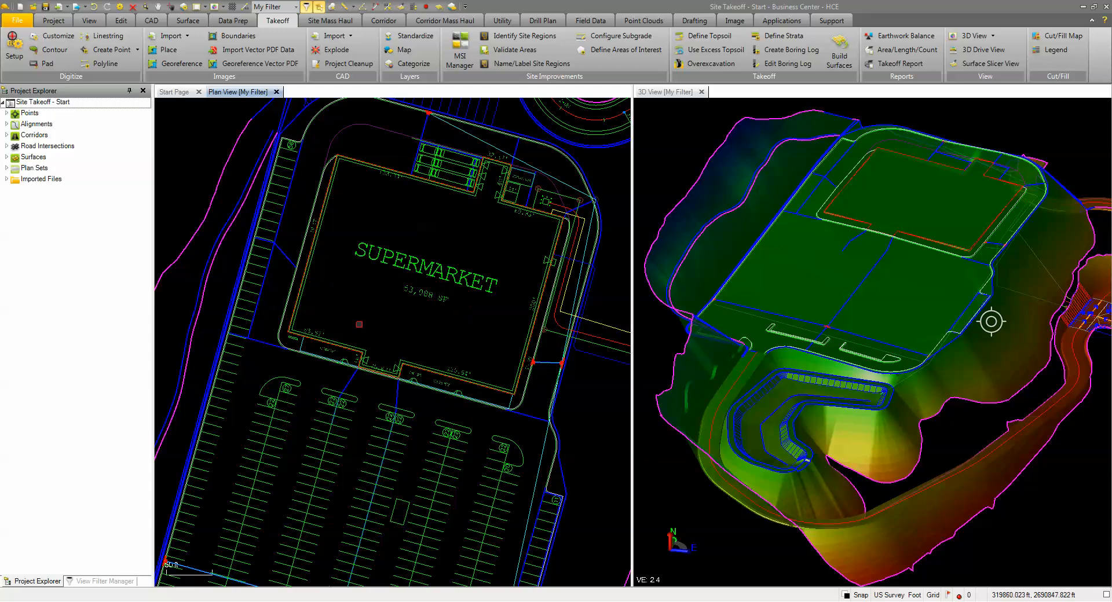
Step: Highlight the Design region boundaries with Identify Site Regions, check the curbed island beside the parking stalls for missing lines, and close the command
middle_click_drag(354, 385, 376, 204)
scroll(202, 456, "up", 6)
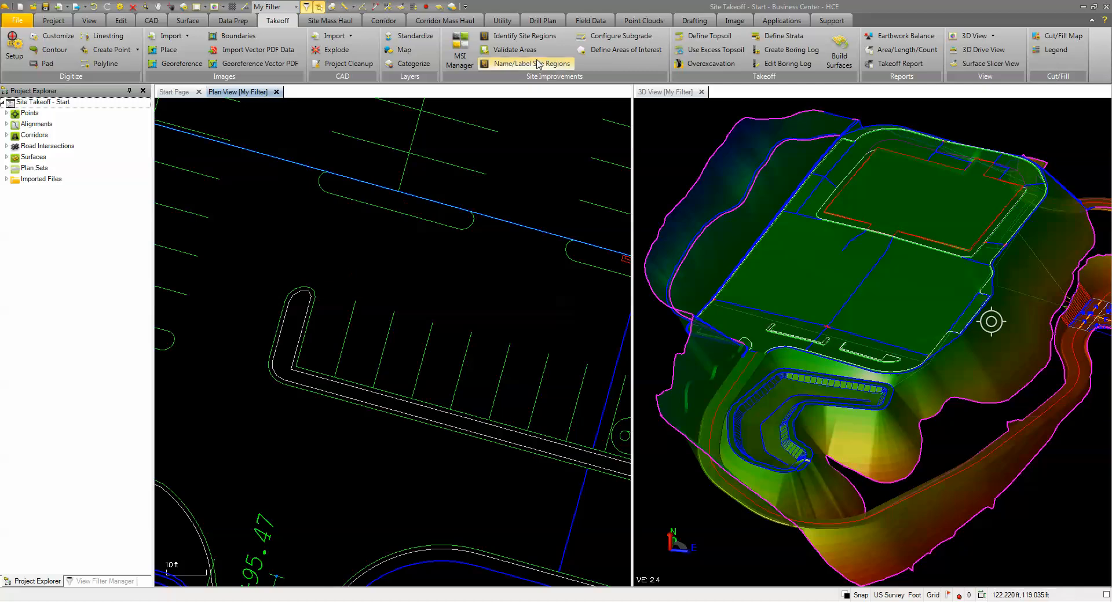
left_click(519, 36)
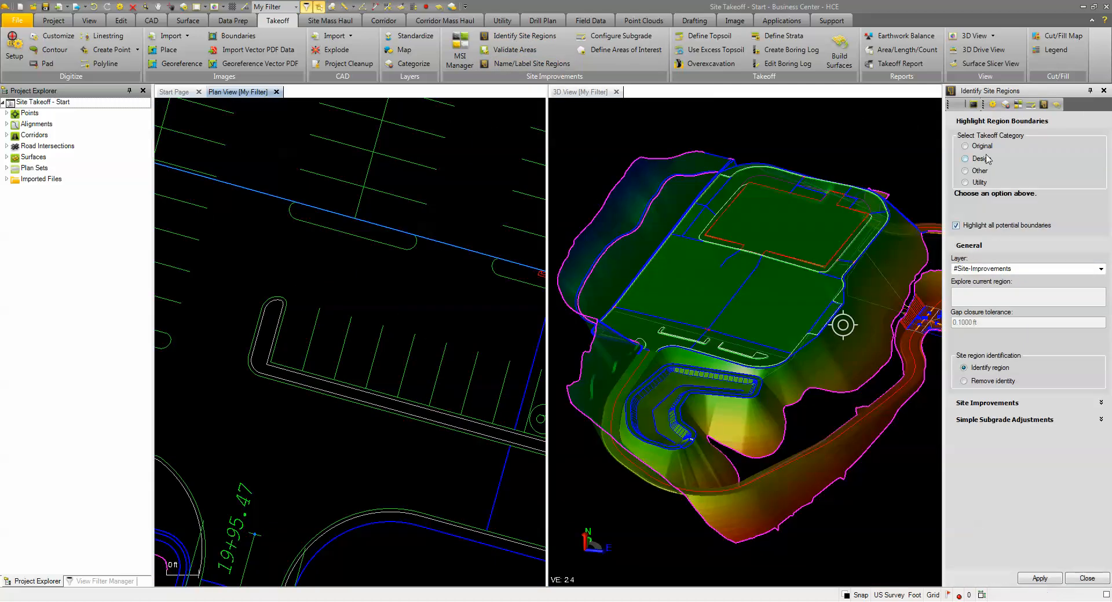
left_click(966, 160)
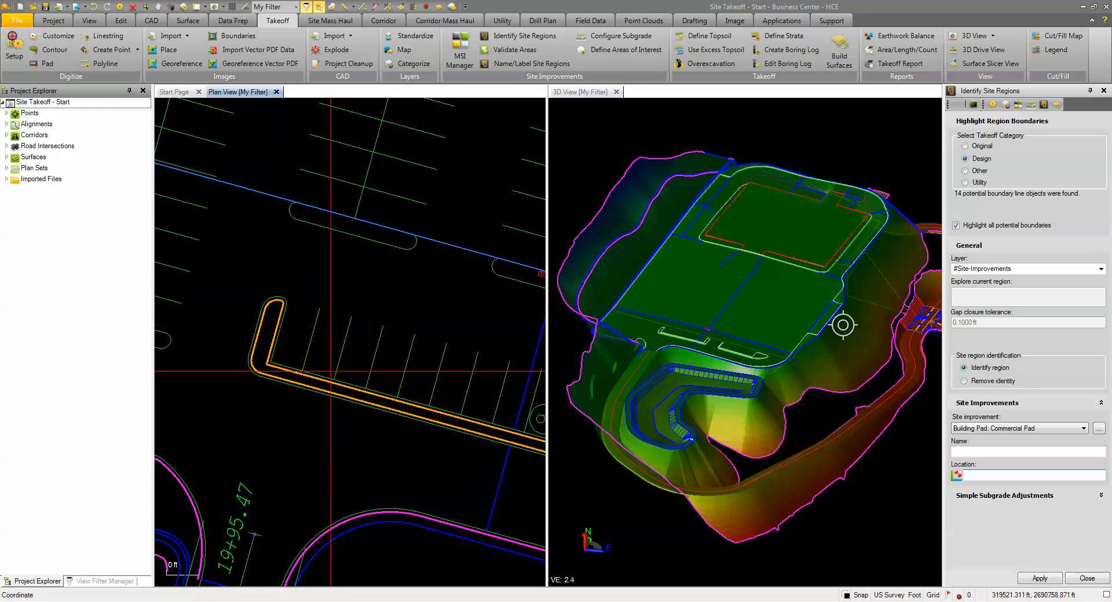
left_click(1087, 578)
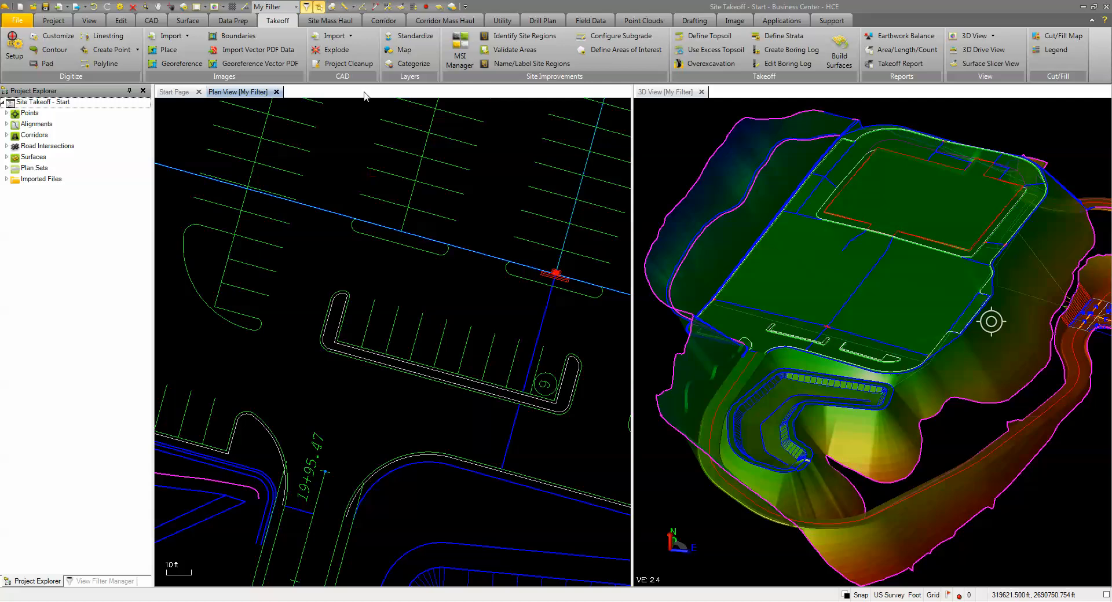
Step: Categorize the DES-Curb Flow Line design layer as containing potential boundary lines and close Categorize Takeoff Layers
left_click(401, 65)
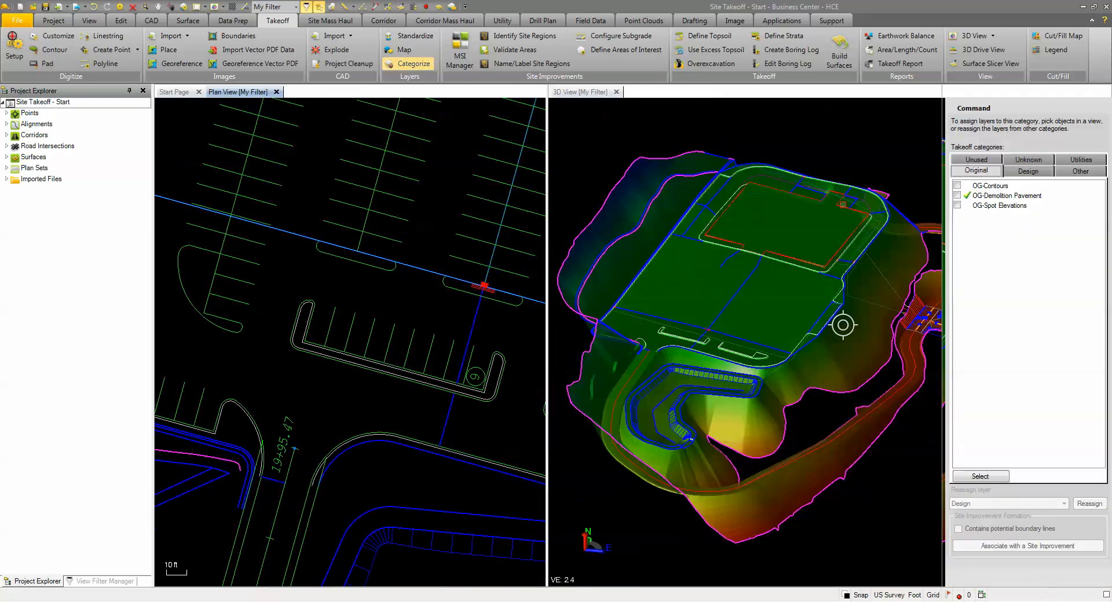
left_click(1029, 172)
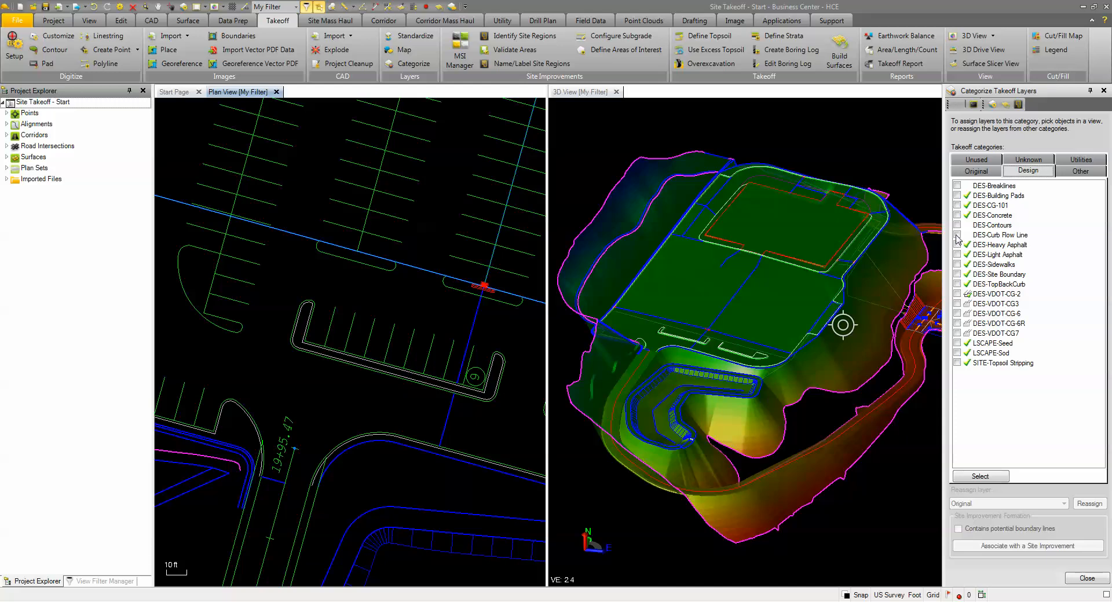
left_click(957, 235)
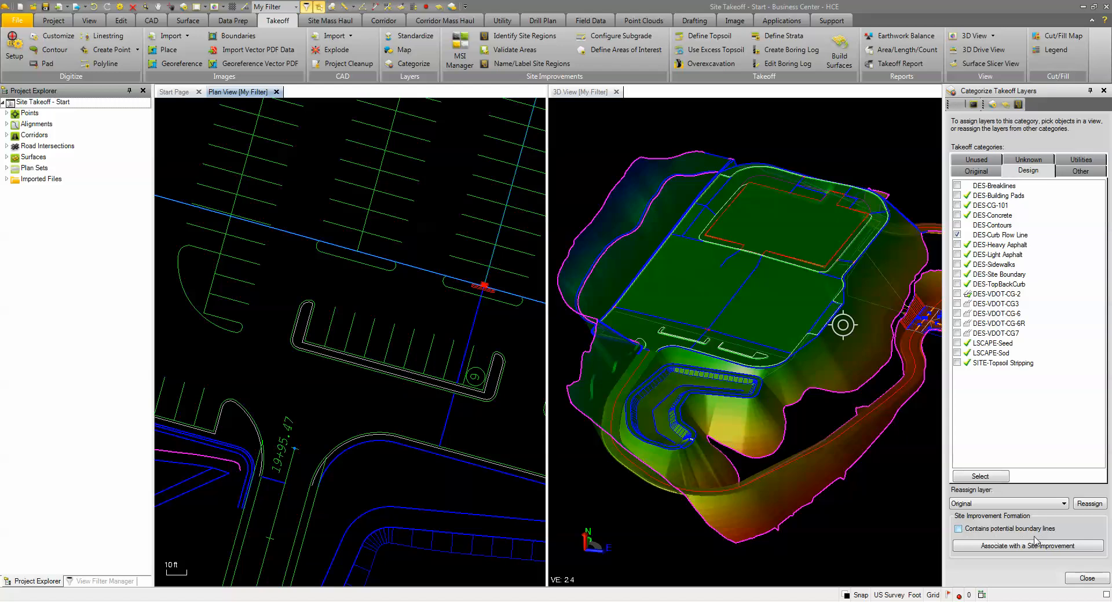
left_click(960, 530)
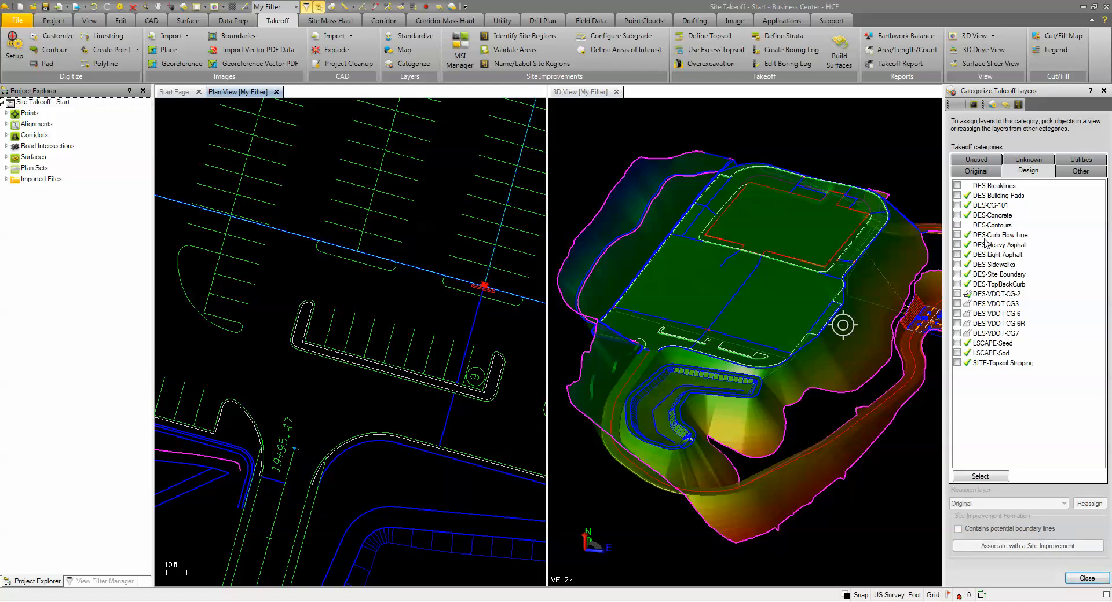
left_click(1088, 578)
Step: Highlight the Design region boundaries again, examine the curb island and the entrance road for gaps, and close Identify Site Regions
left_click(496, 37)
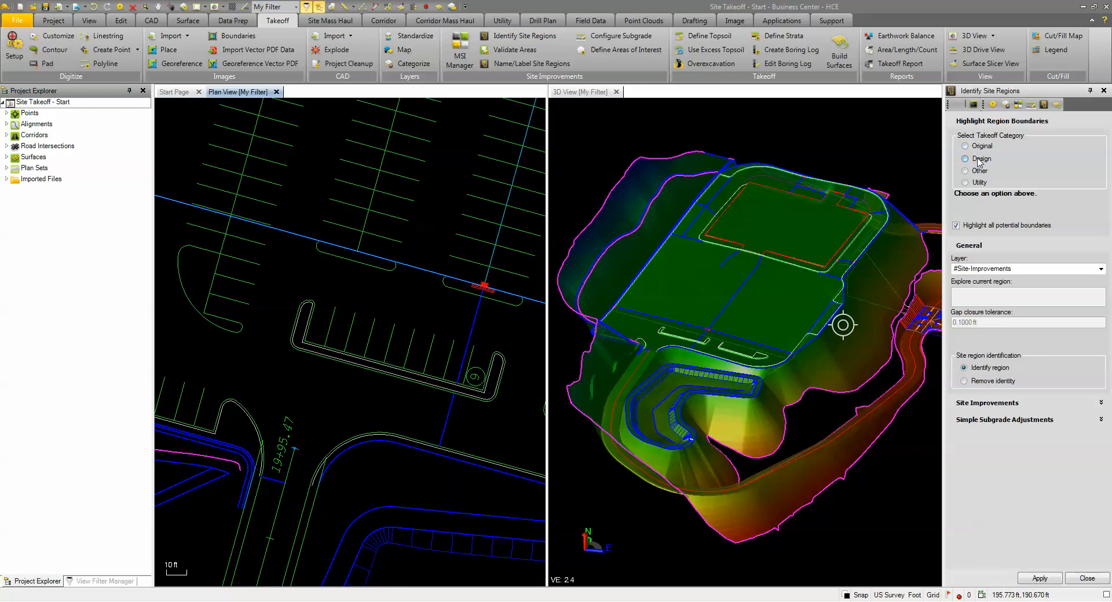
left_click(979, 160)
scroll(293, 344, "up", 3)
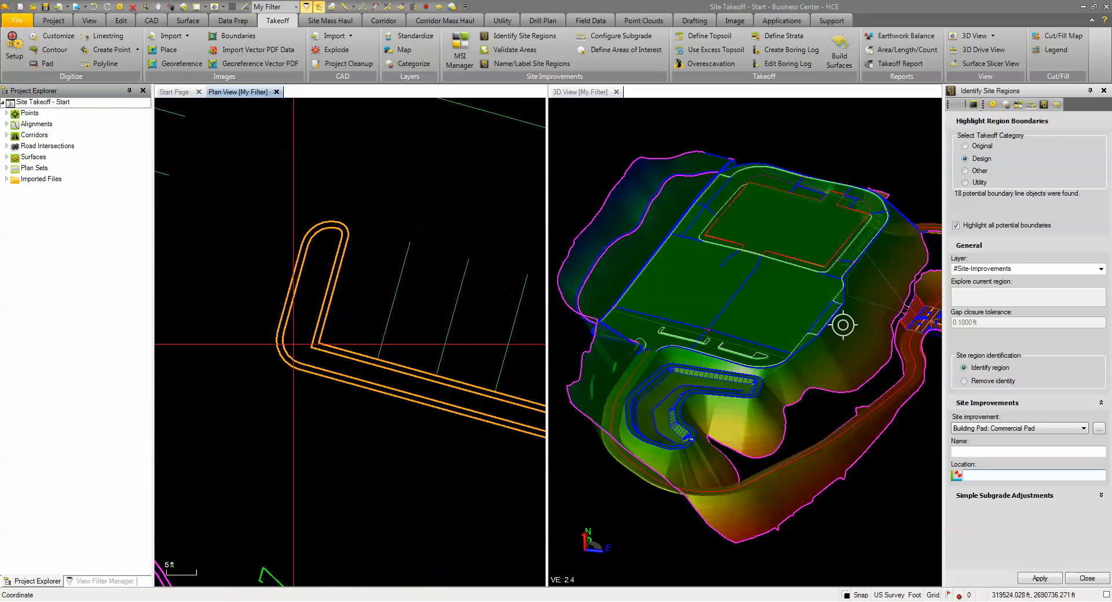
scroll(280, 365, "down", 4)
middle_click_drag(295, 444, 368, 260)
scroll(317, 380, "up", 4)
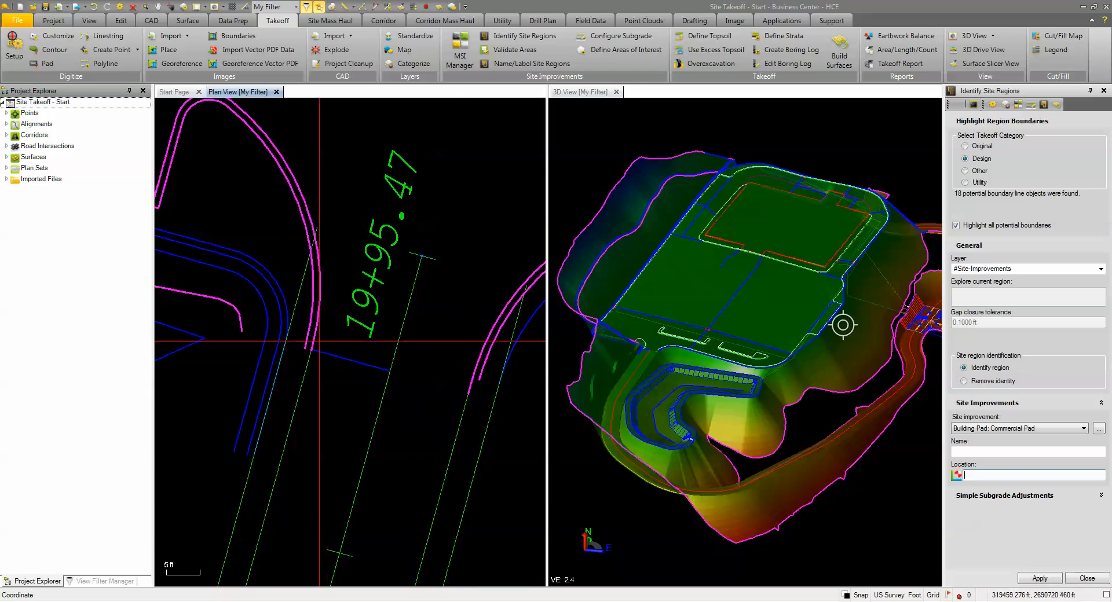
left_click(1102, 93)
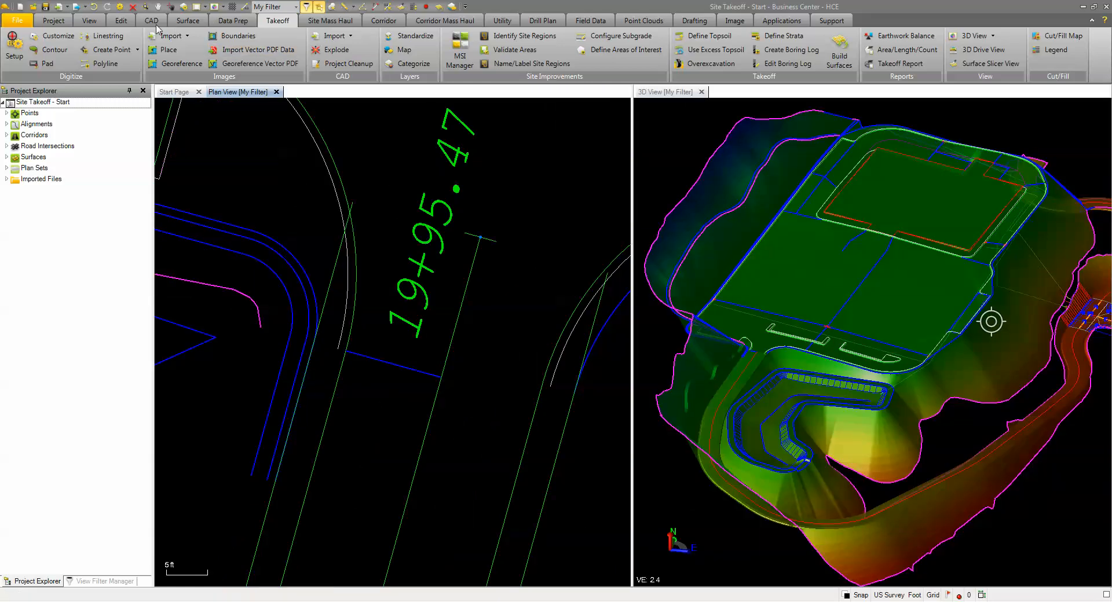
Step: Create a linestring named Heavy Paving on the DES-Heavy Asphalt layer
left_click(152, 21)
left_click(290, 49)
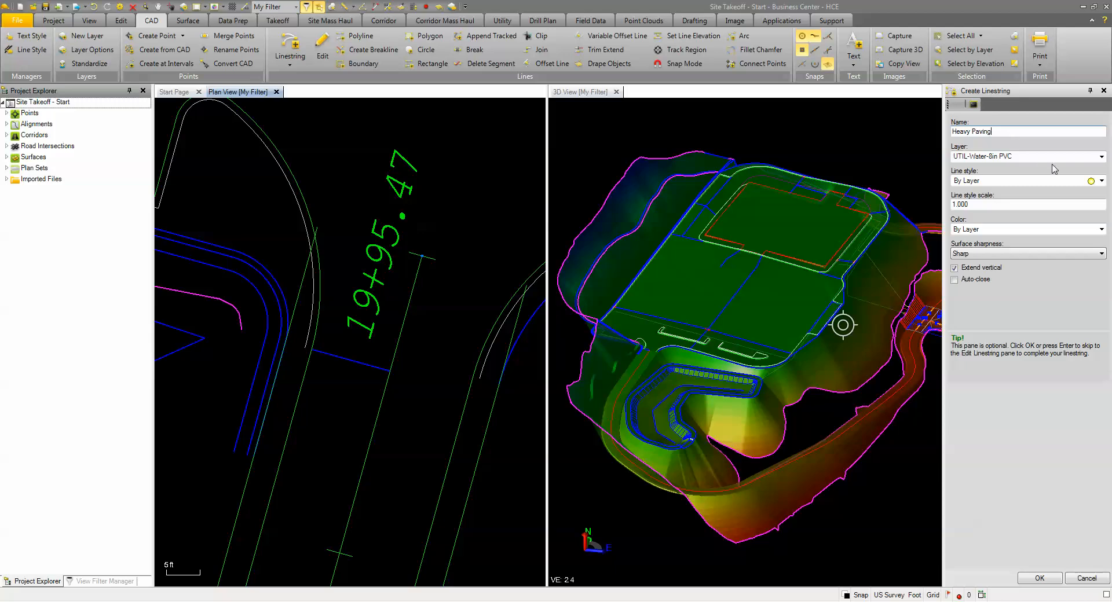
left_click(1101, 157)
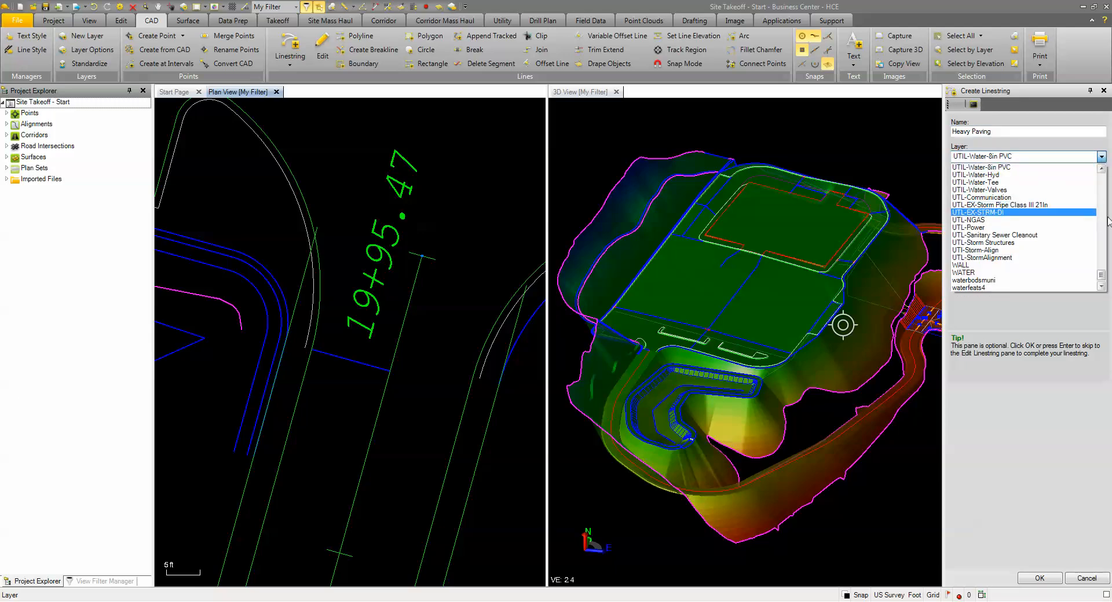
scroll(1107, 213, "up", 5)
scroll(1077, 229, "up", 10)
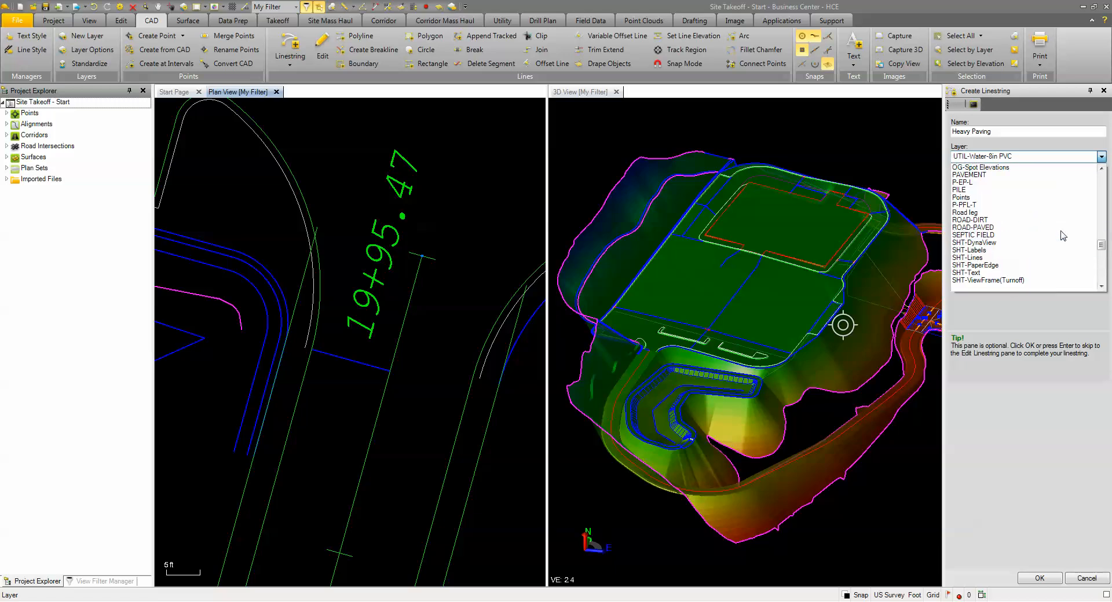
scroll(1019, 227, "up", 7)
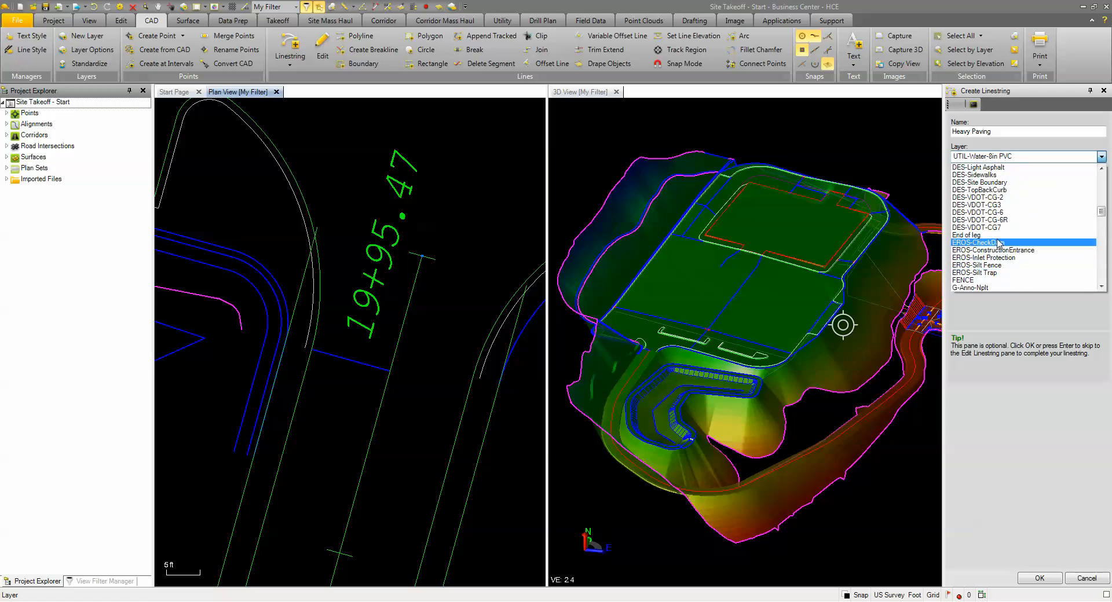
scroll(1006, 223, "down", 2)
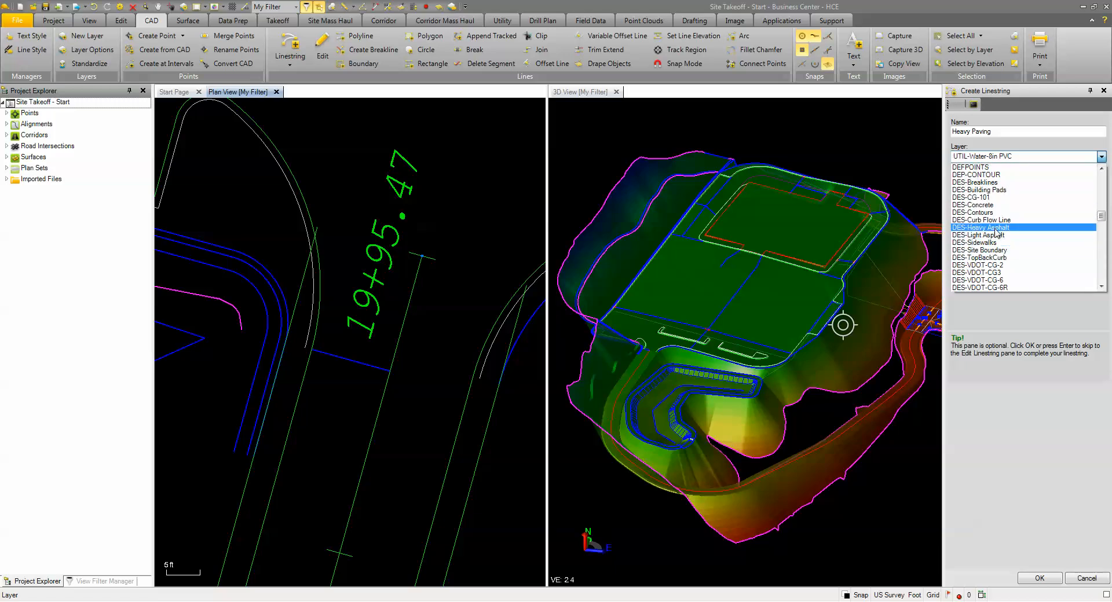
left_click(1002, 234)
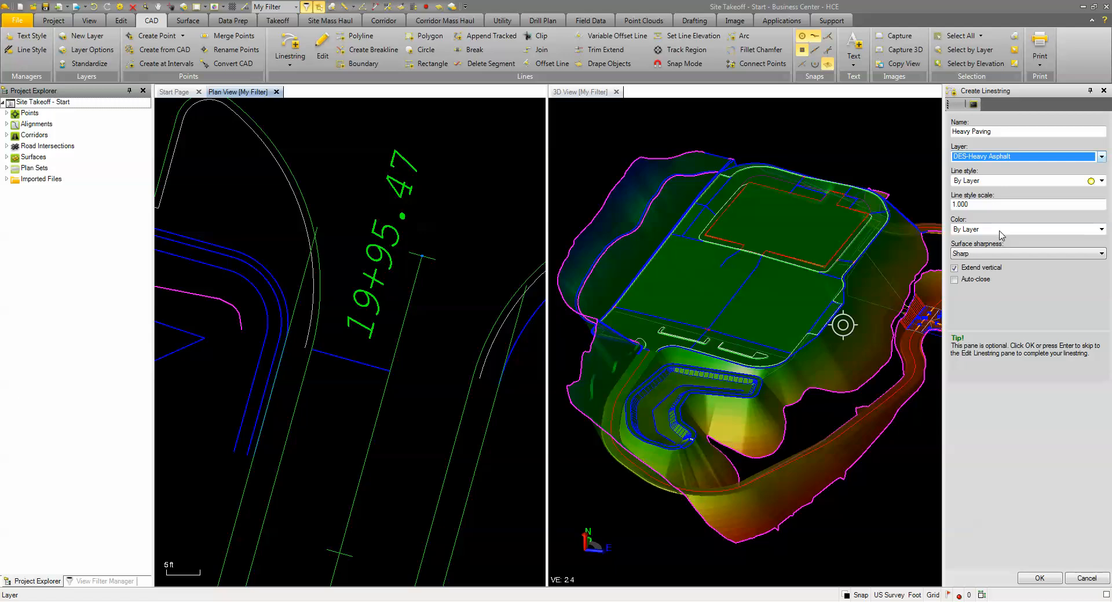
left_click(1040, 578)
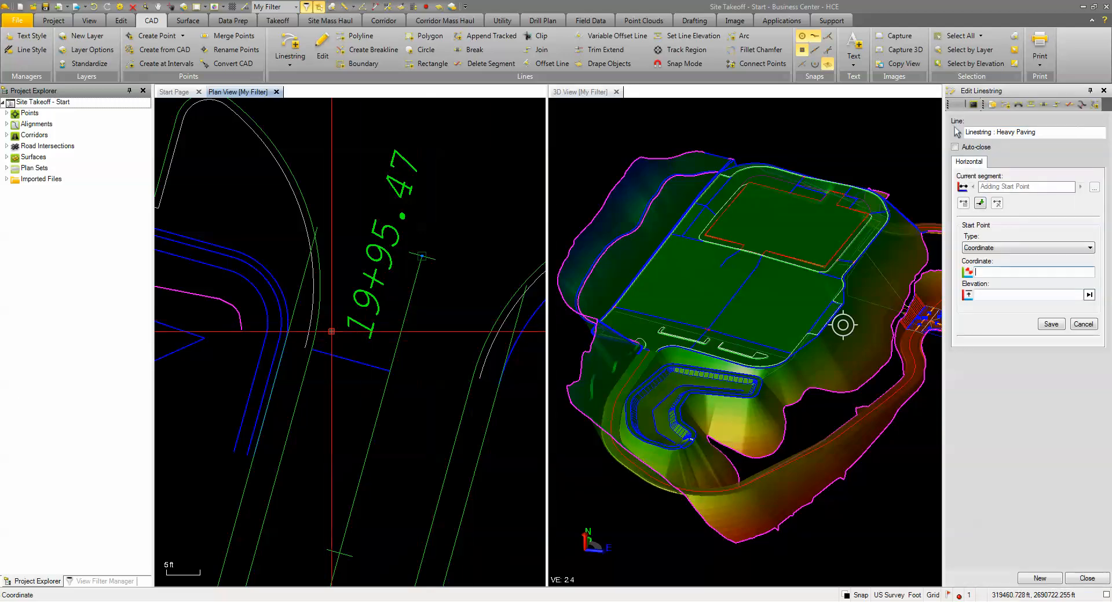
Step: Place and save the linestring's start point where the short blue line meets the entrance road's edge, leaving its elevation blank
scroll(298, 331, "up", 3)
left_click(326, 374)
scroll(350, 392, "down", 3)
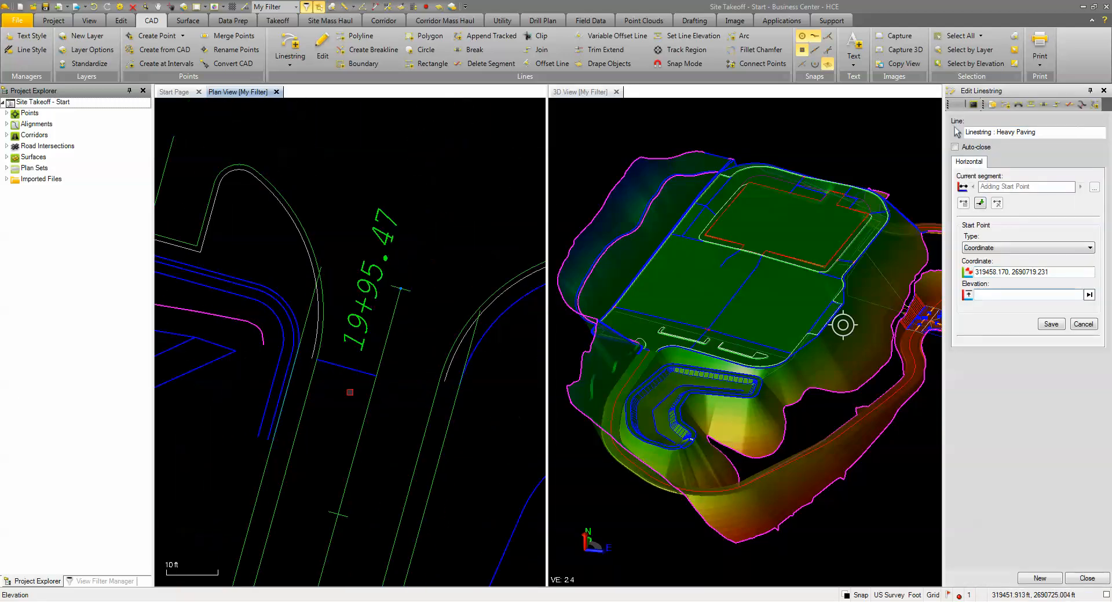
left_click(1052, 325)
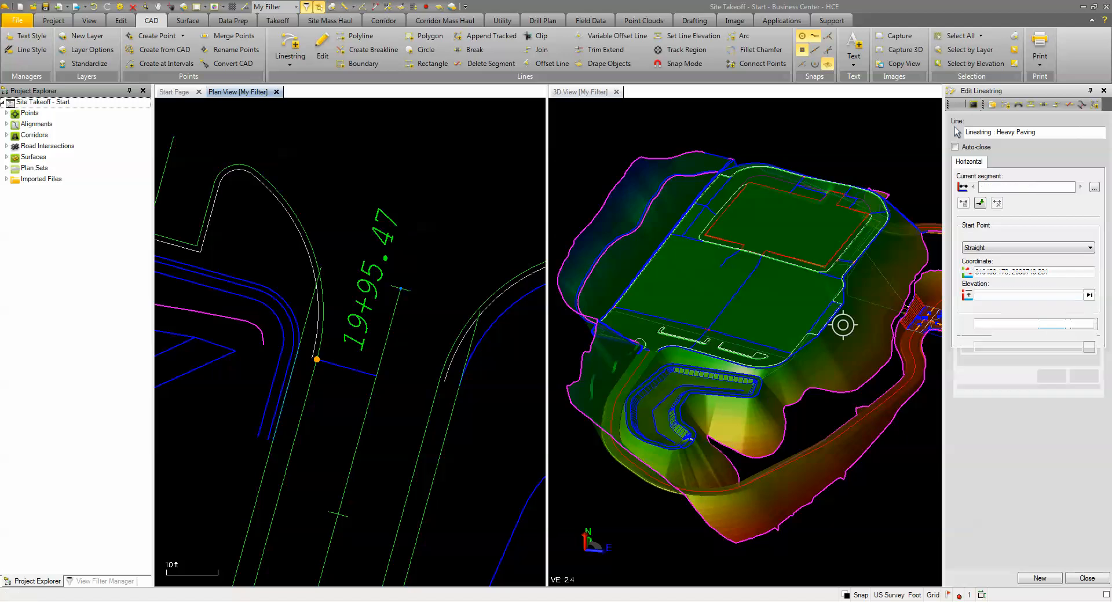
scroll(382, 383, "up", 3)
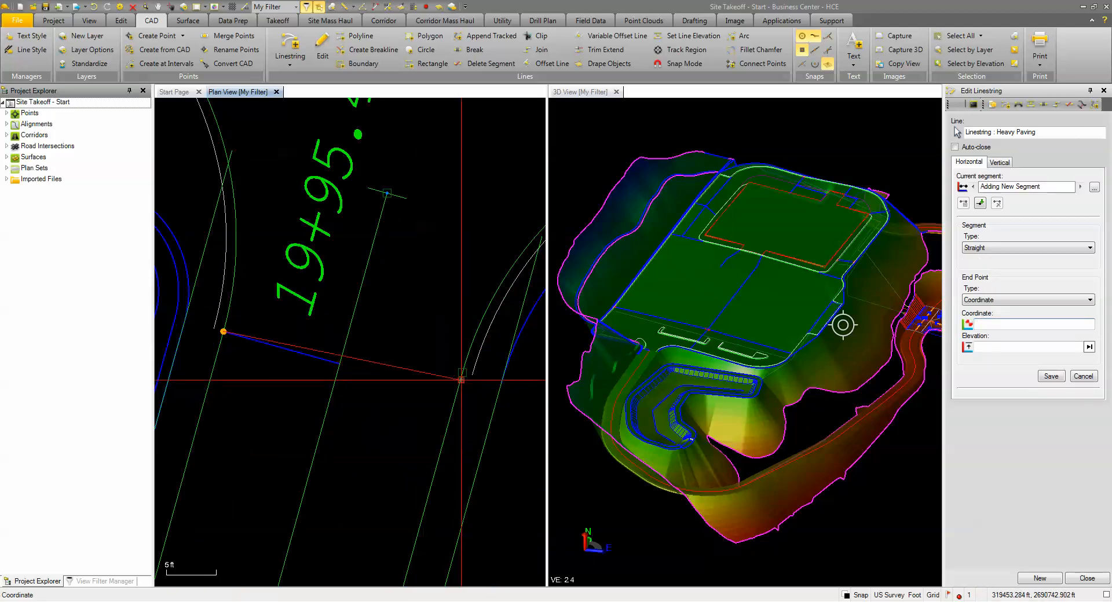
right_click(457, 391)
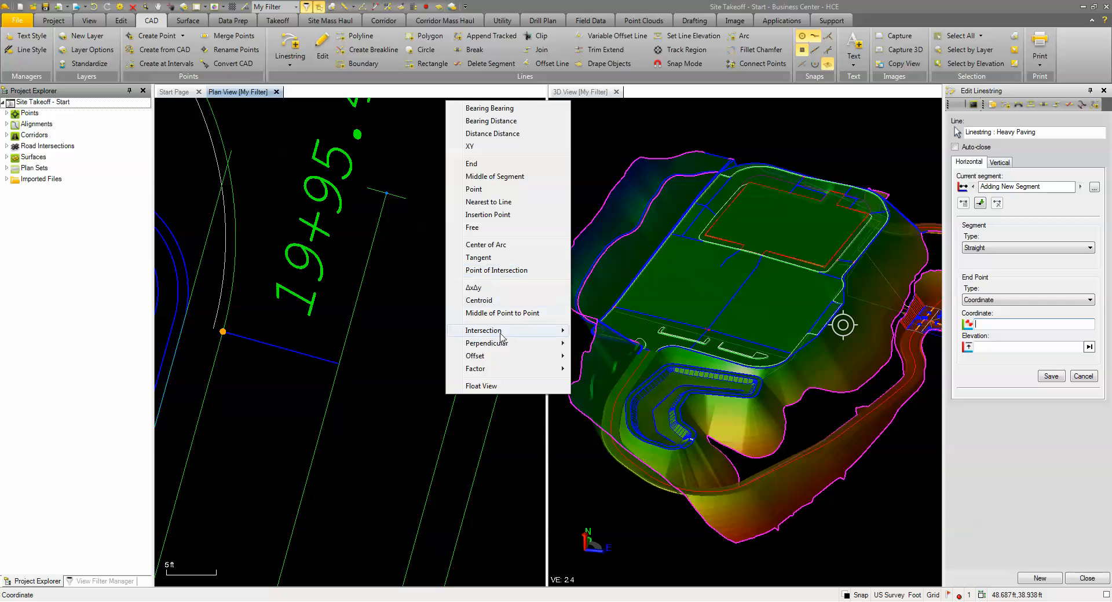
mouse_move(560, 342)
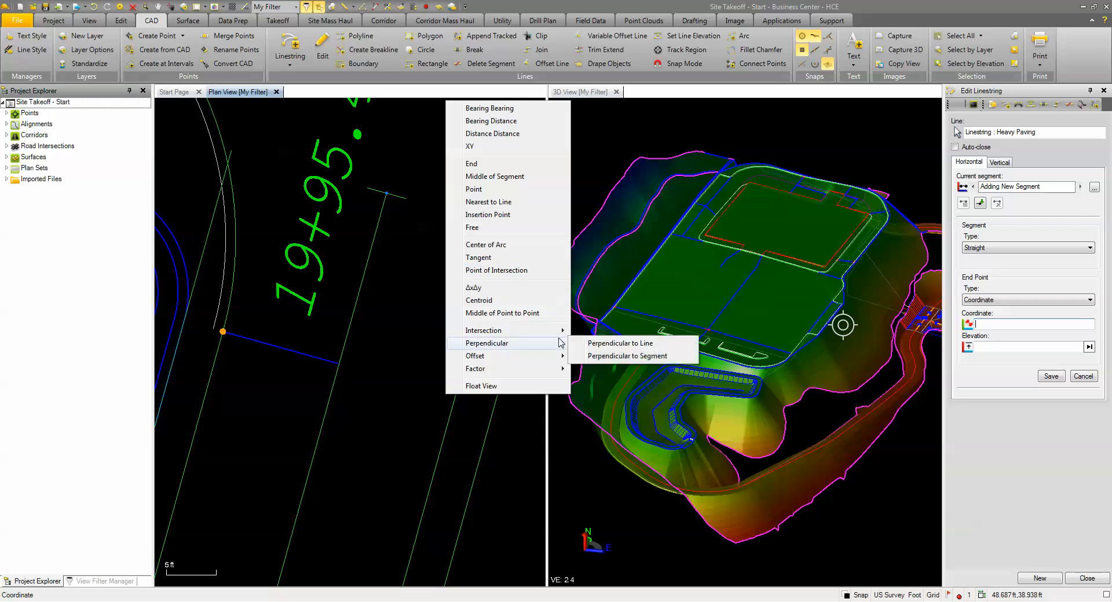
left_click(596, 360)
left_click(454, 397)
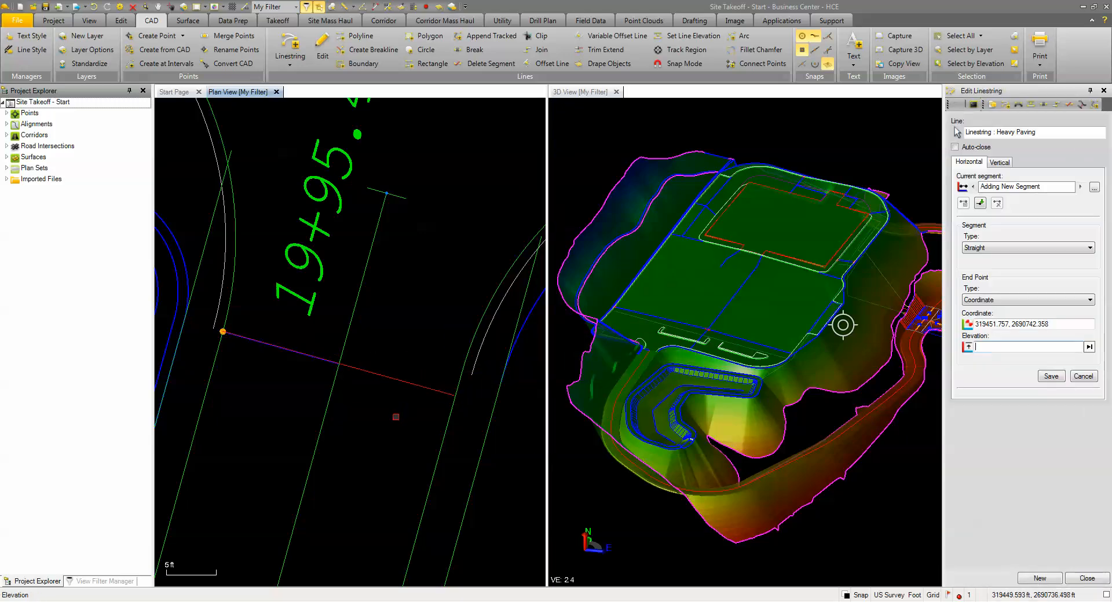
scroll(396, 417, "down", 2)
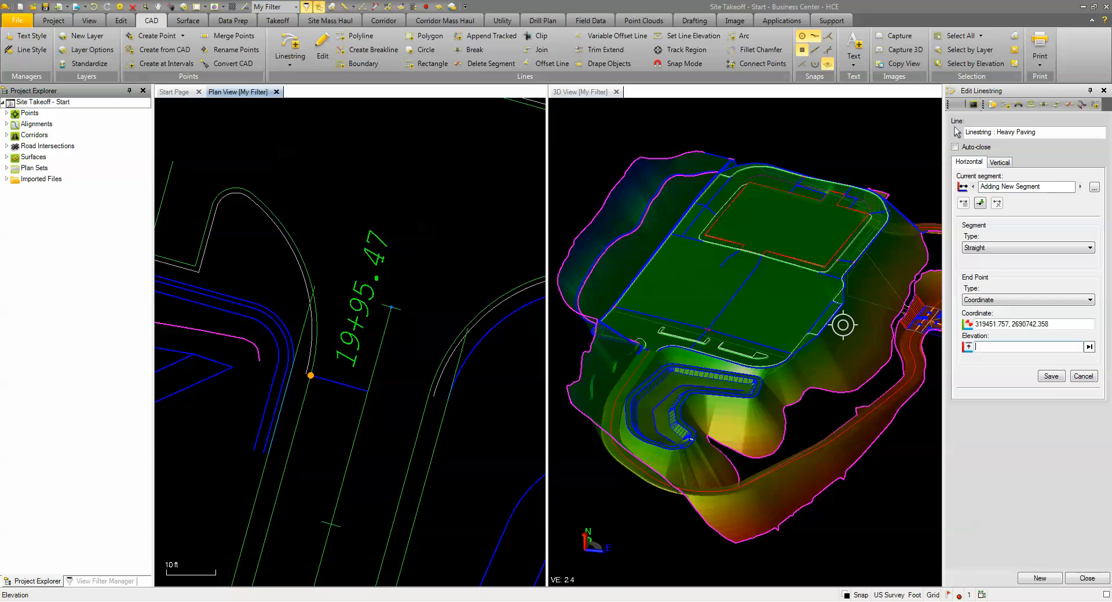
left_click(1086, 579)
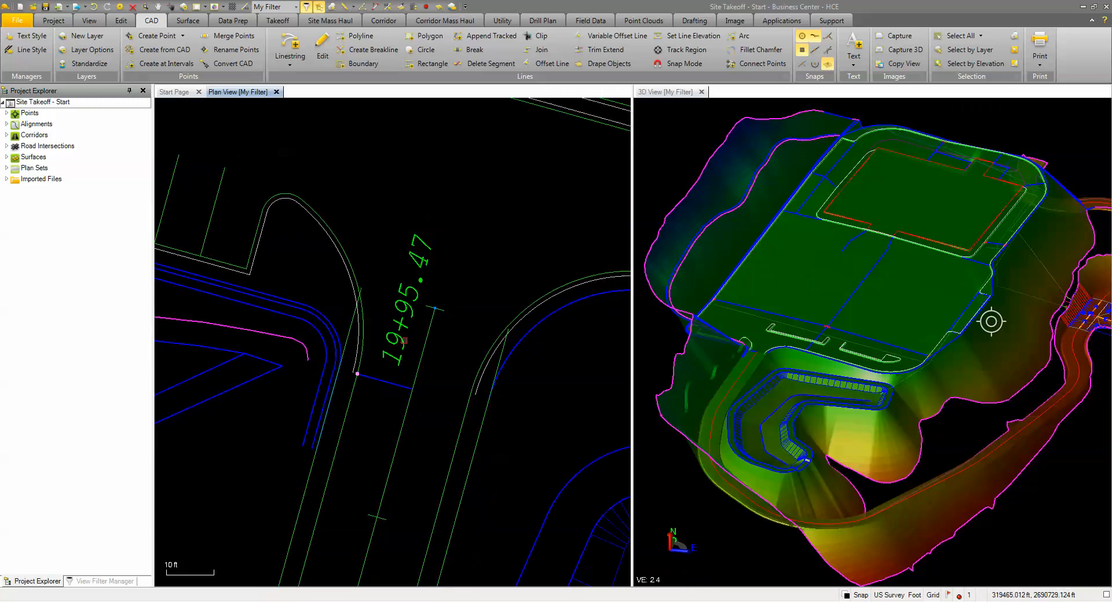
Step: Reopen the Heavy Paving linestring for editing, add and save a straight segment perpendicular to the entrance road's opposite edge, and close the editor
scroll(416, 381, "up", 2)
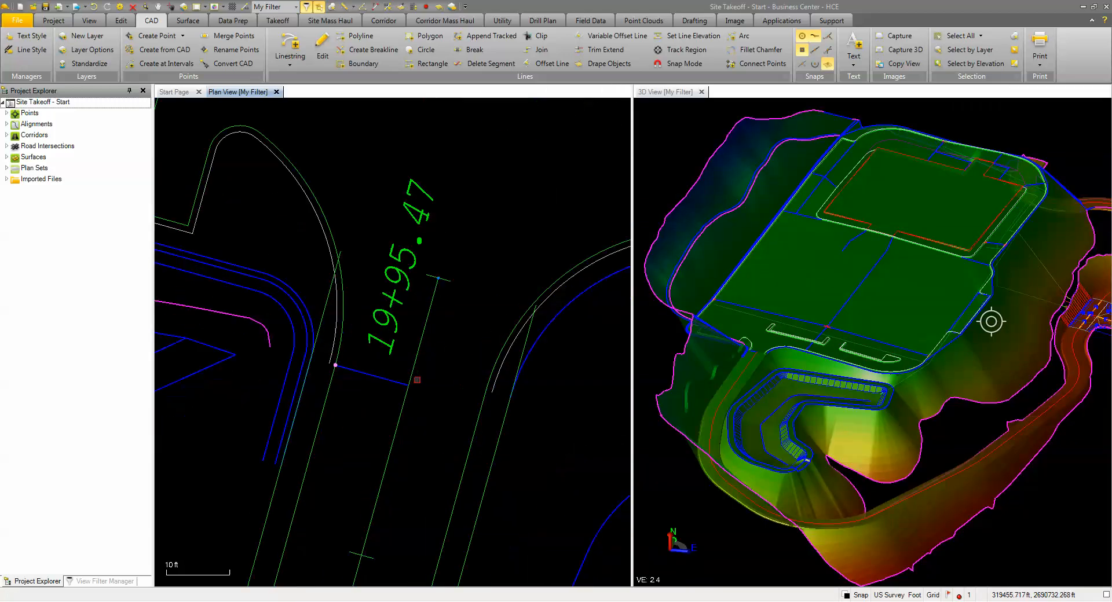
right_click(400, 253)
left_click(423, 314)
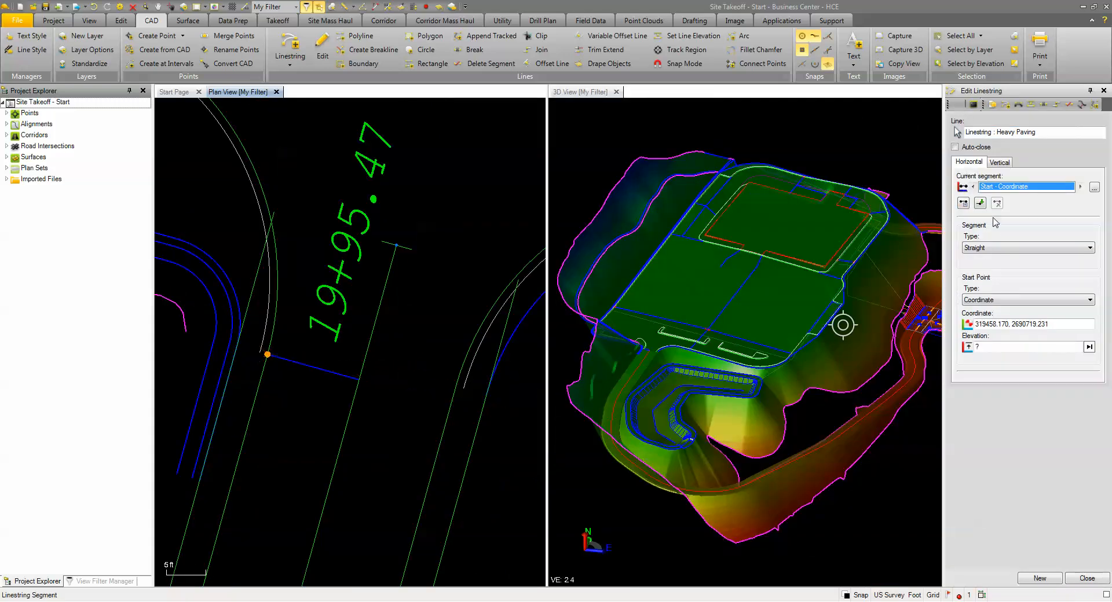
left_click(979, 204)
right_click(423, 425)
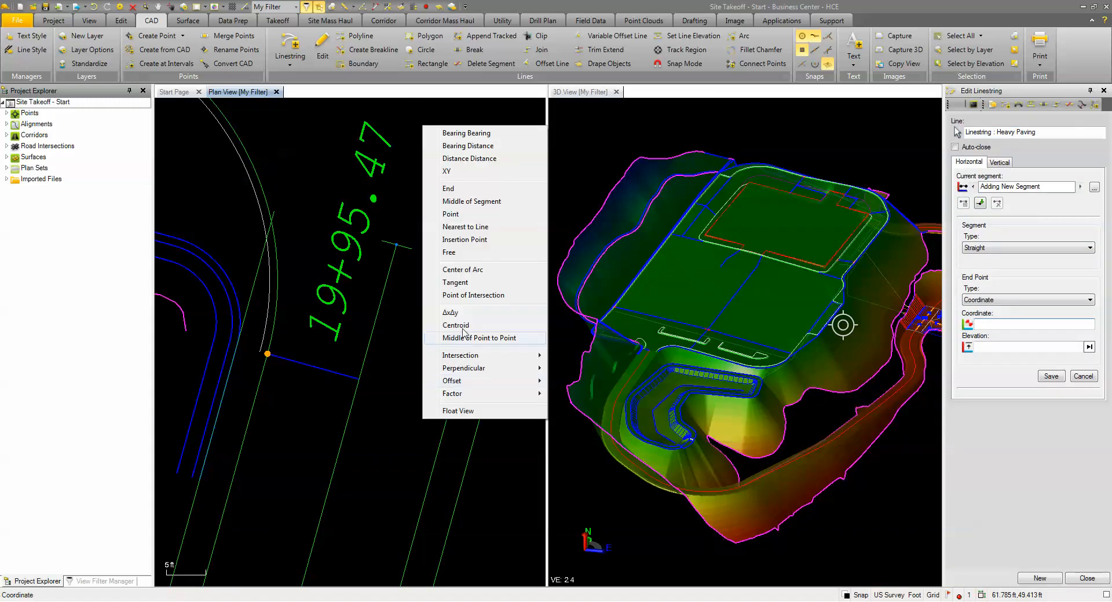
mouse_move(478, 373)
left_click(579, 380)
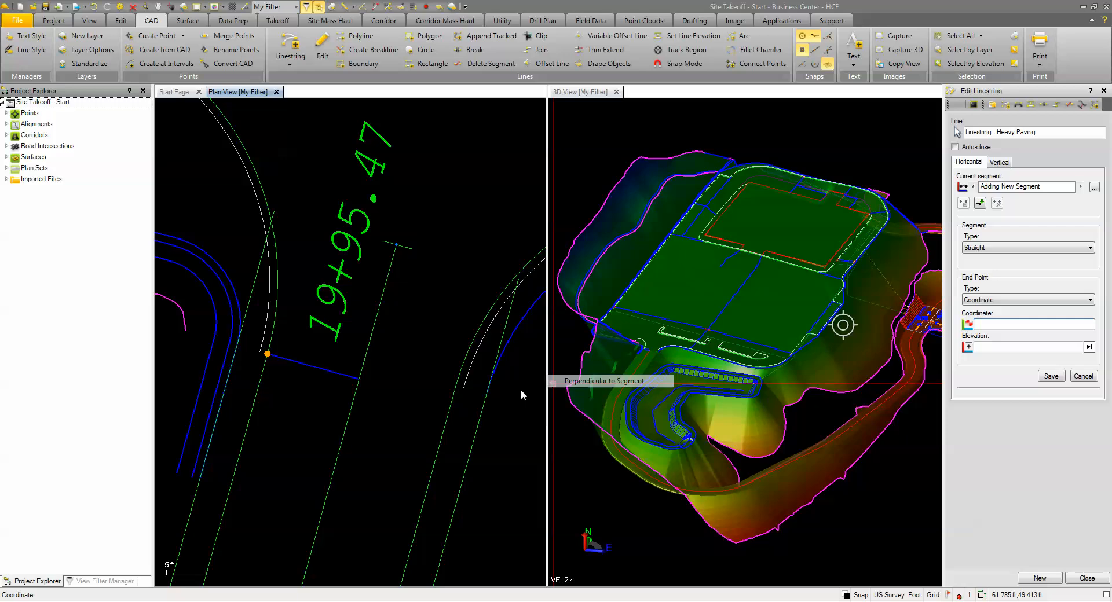
left_click(451, 407)
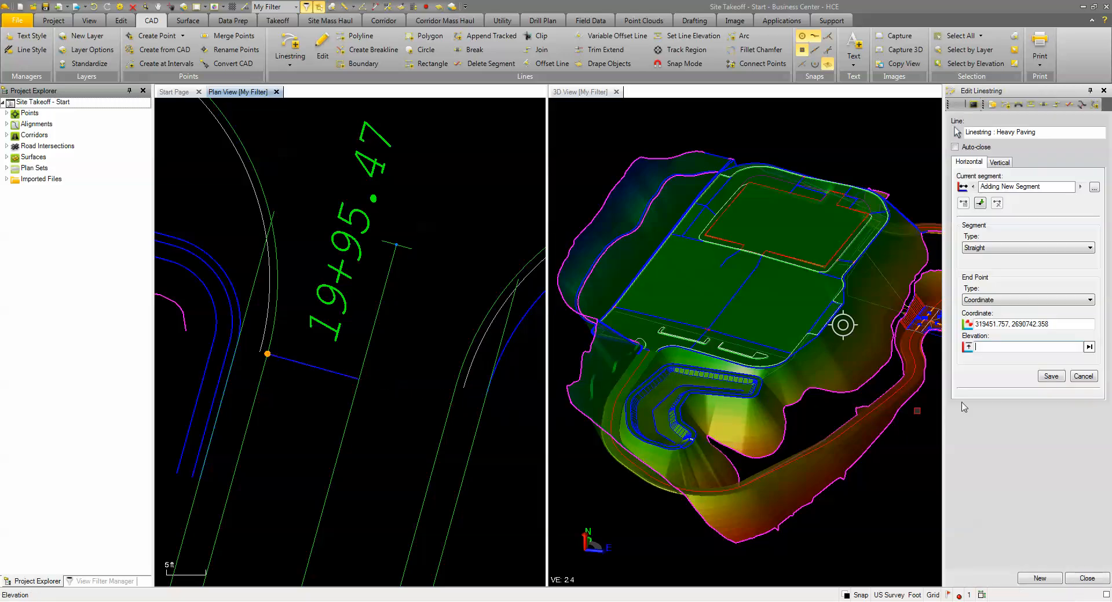
left_click(1055, 380)
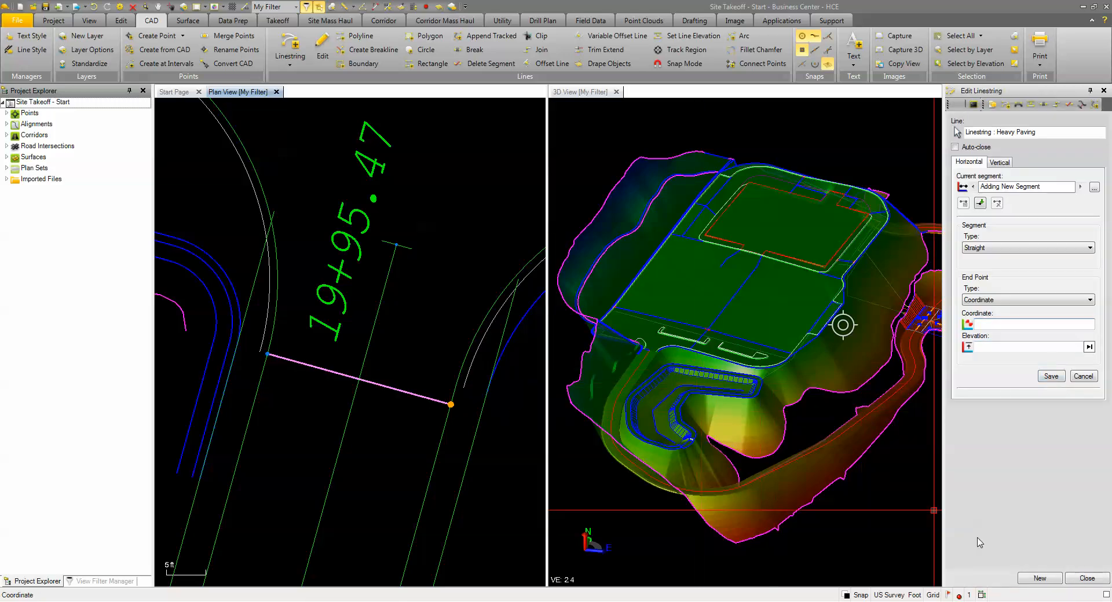
left_click(1087, 578)
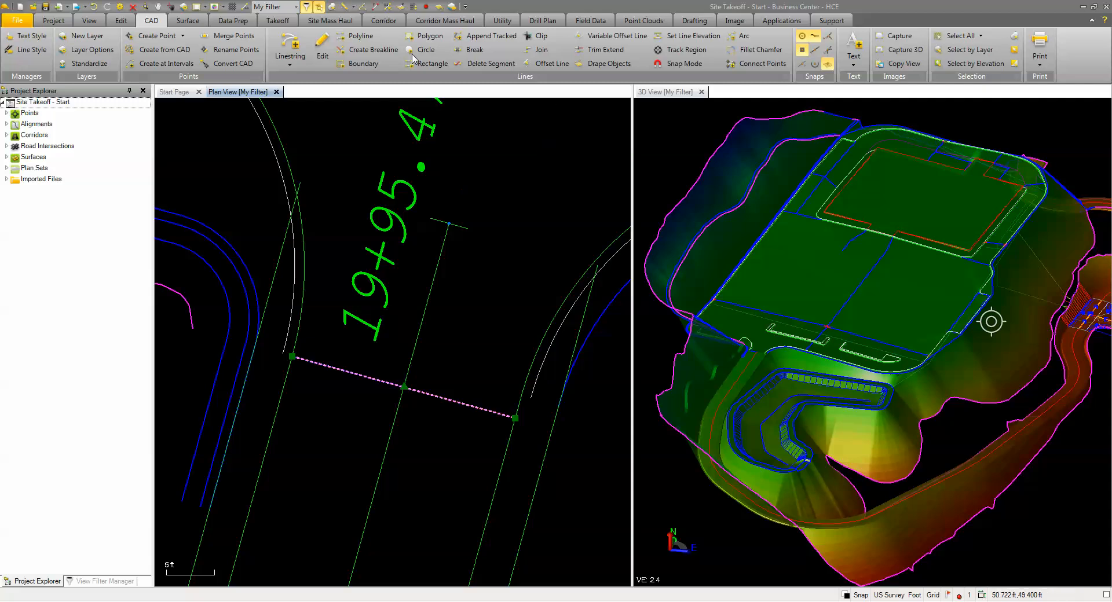
Step: Highlight the Design region boundaries in Identify Site Regions and examine the entrance closure and the site for remaining gaps
left_click(277, 20)
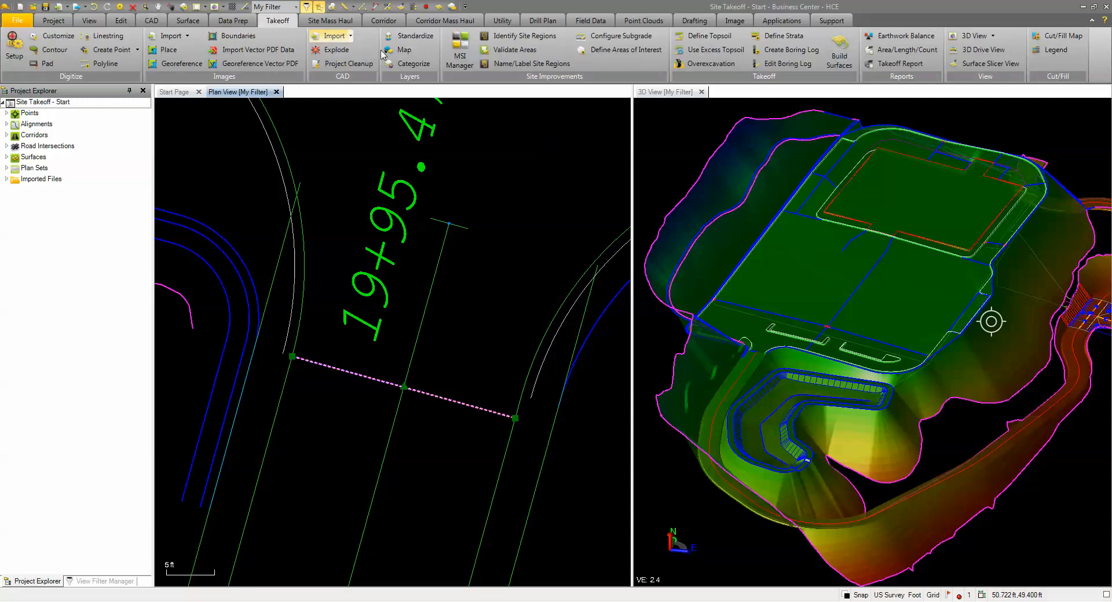
left_click(524, 35)
left_click(966, 159)
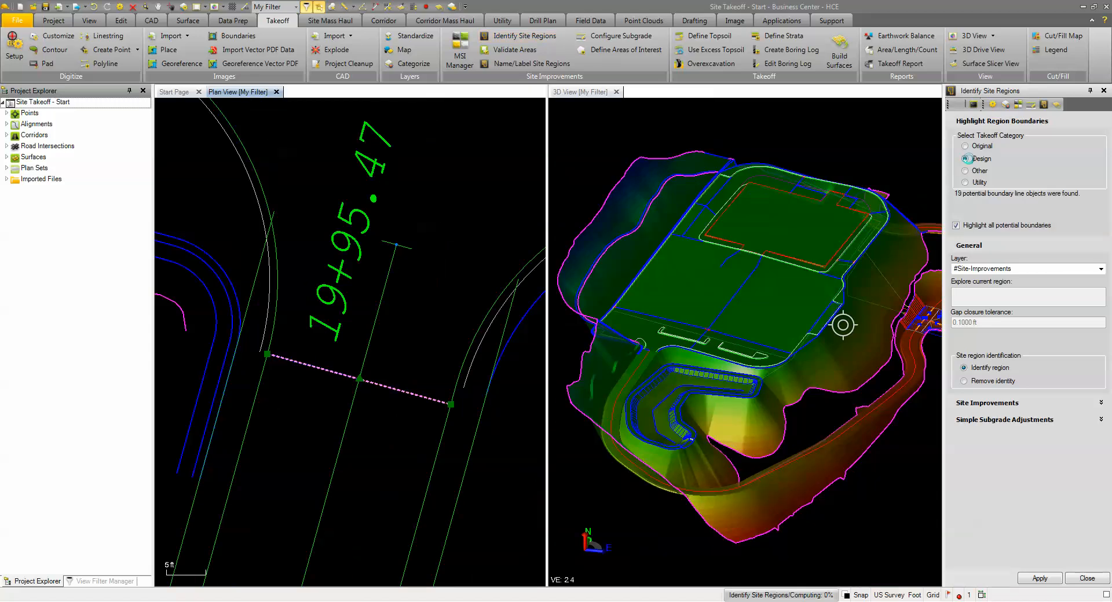
scroll(396, 388, "down", 4)
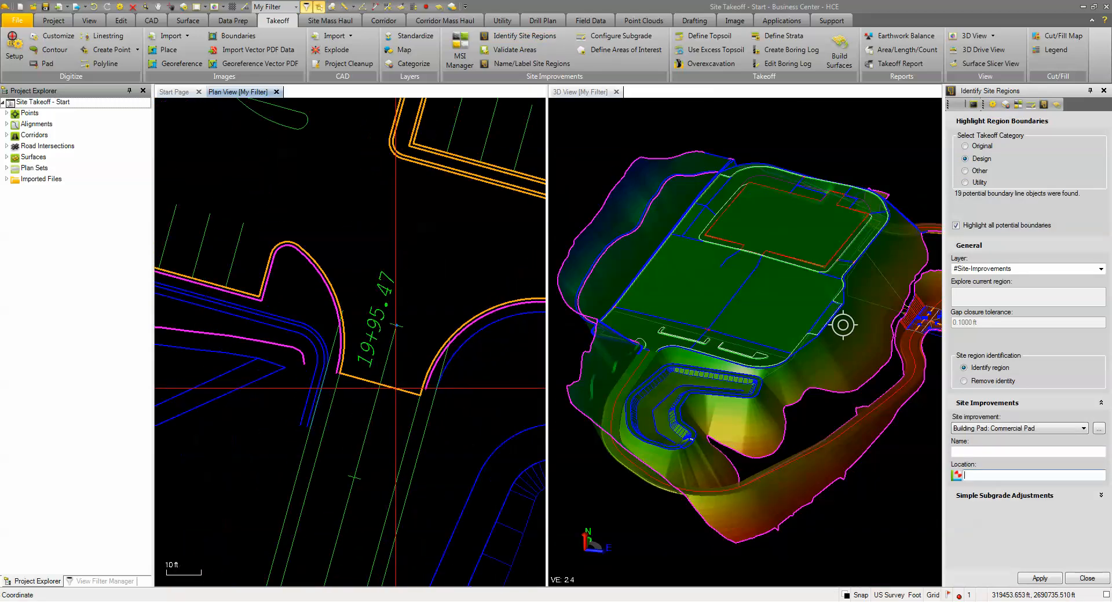
scroll(395, 388, "down", 6)
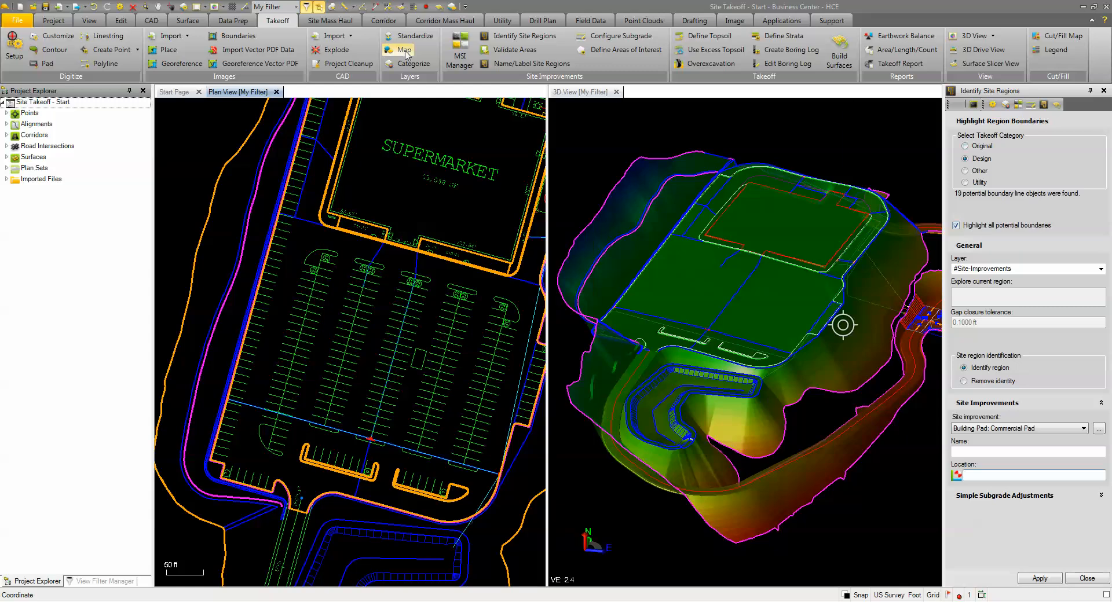
scroll(352, 222, "down", 2)
middle_click_drag(352, 222, 364, 297)
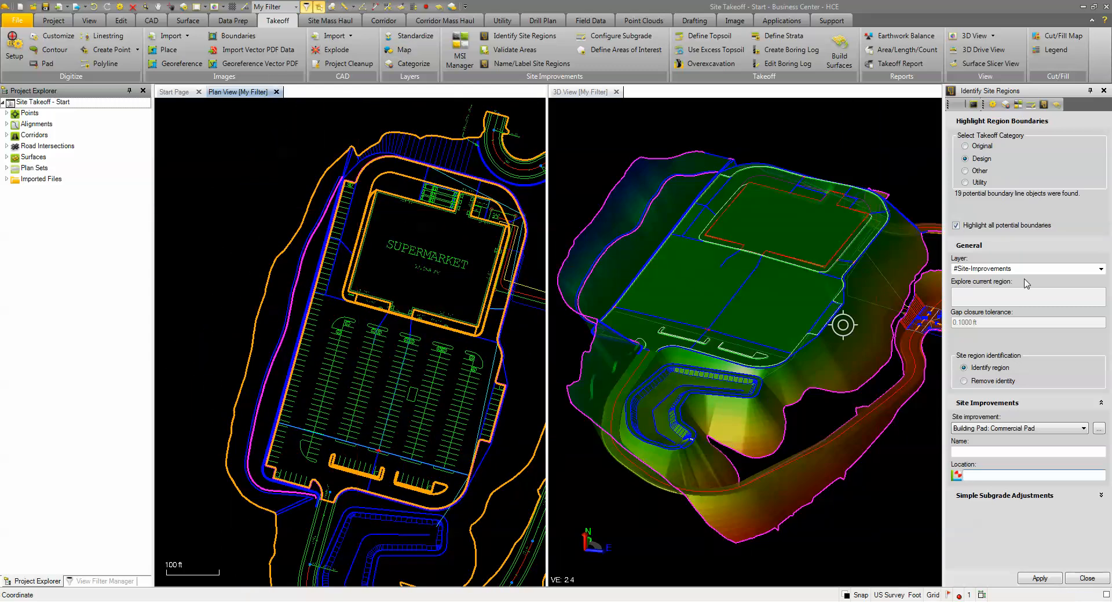
Step: Create another Heavy Paving linestring on DES-Heavy Asphalt, starting where the blue line meets the curb beside the 56-stall label
left_click(152, 21)
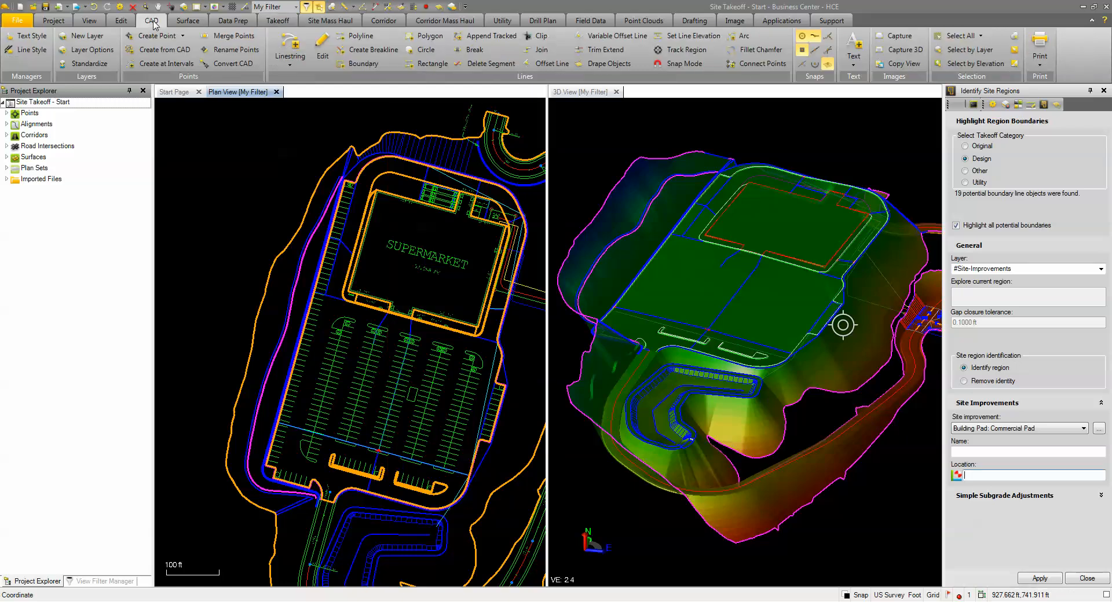
left_click(284, 46)
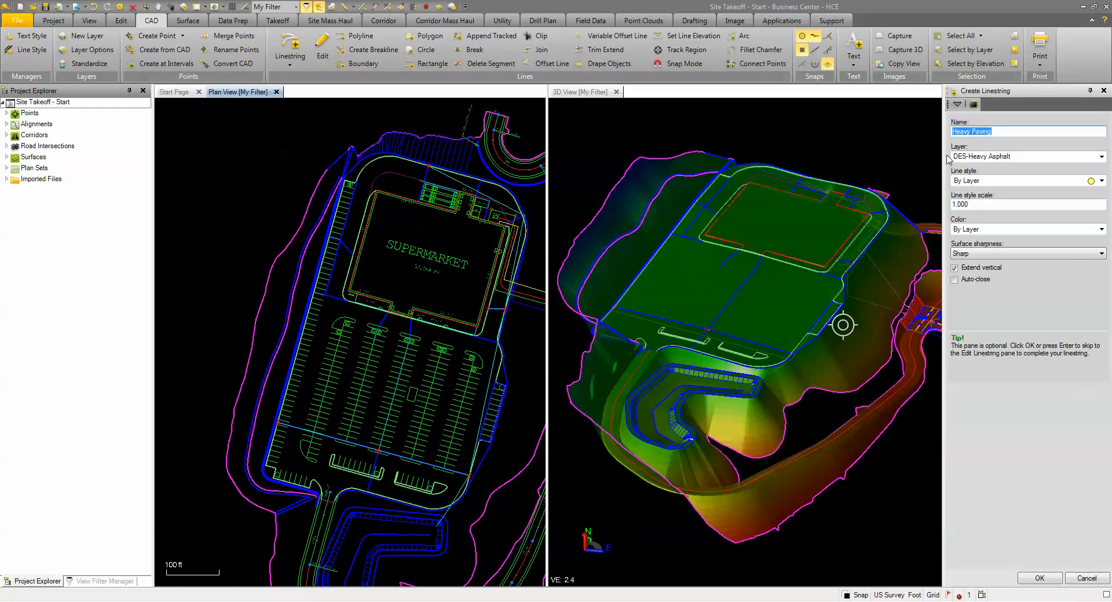
left_click(1040, 579)
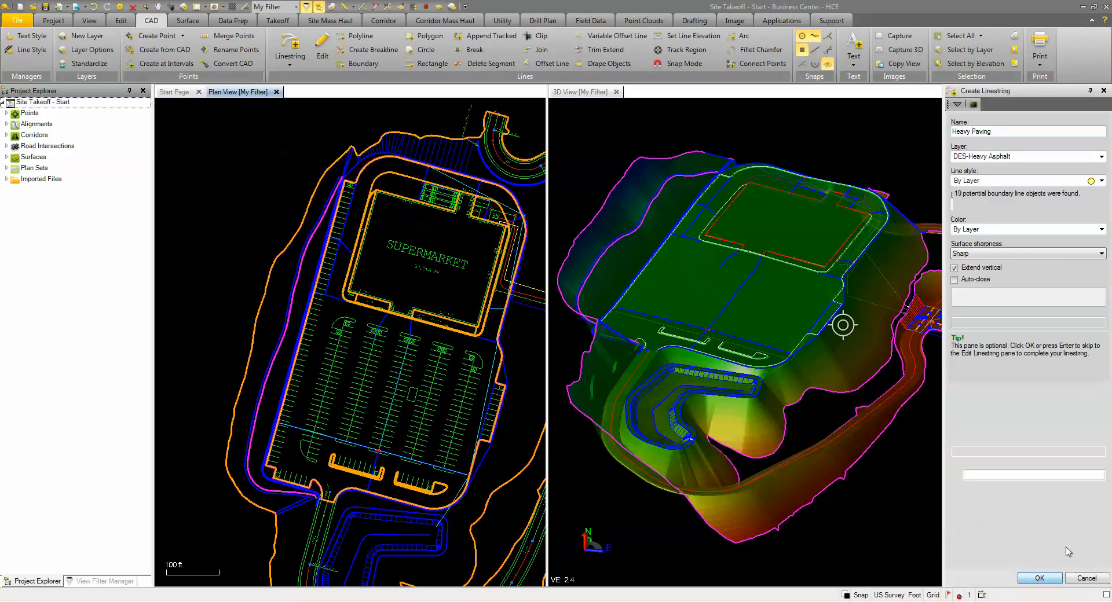
scroll(365, 193, "up", 3)
scroll(365, 193, "up", 4)
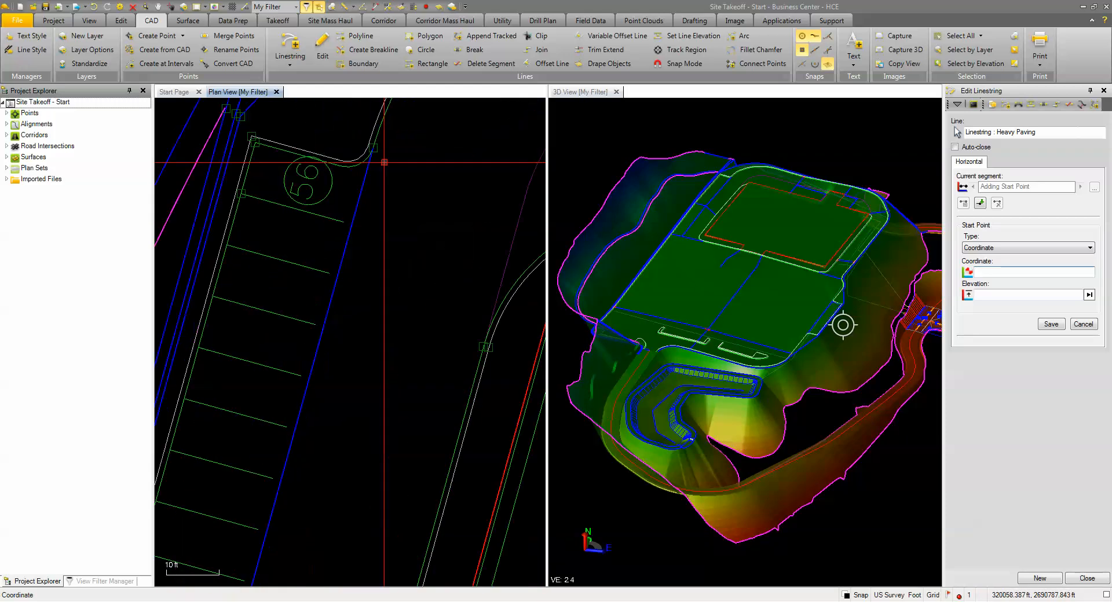
left_click(370, 143)
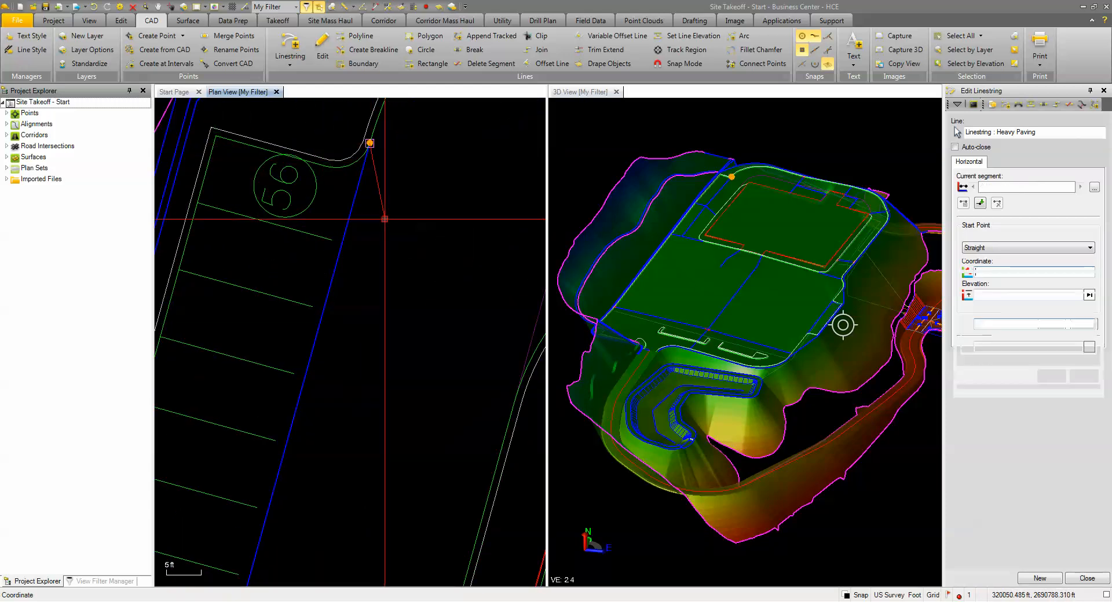
Step: Add a straight segment along the open ends of the 56-stall row to the curb corner above the 7-stall label
scroll(371, 174, "down", 6)
middle_click_drag(338, 328, 401, 128)
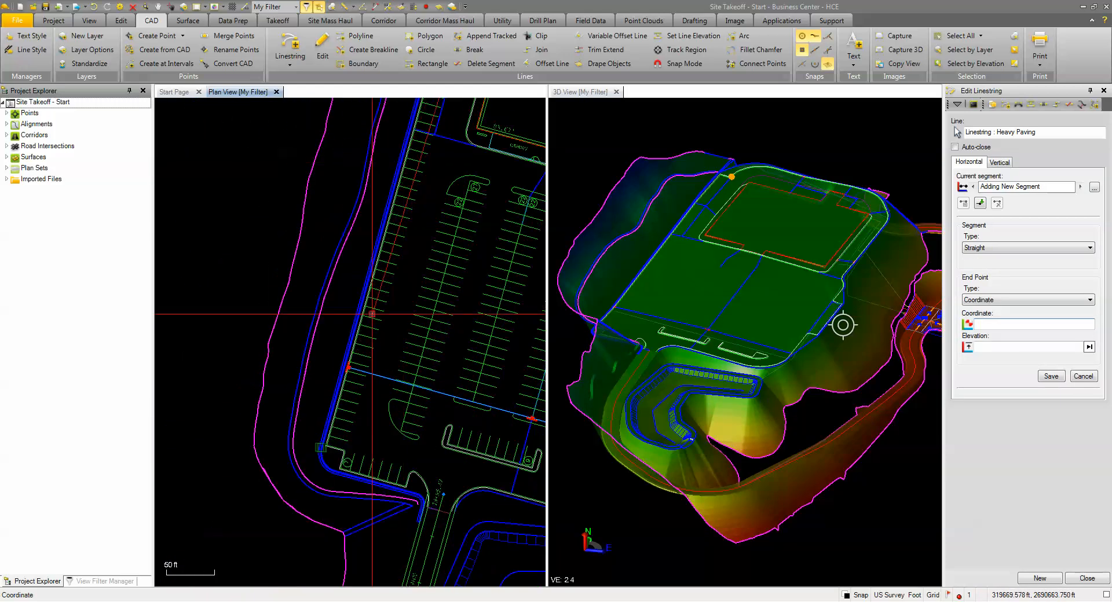
scroll(350, 415, "up", 4)
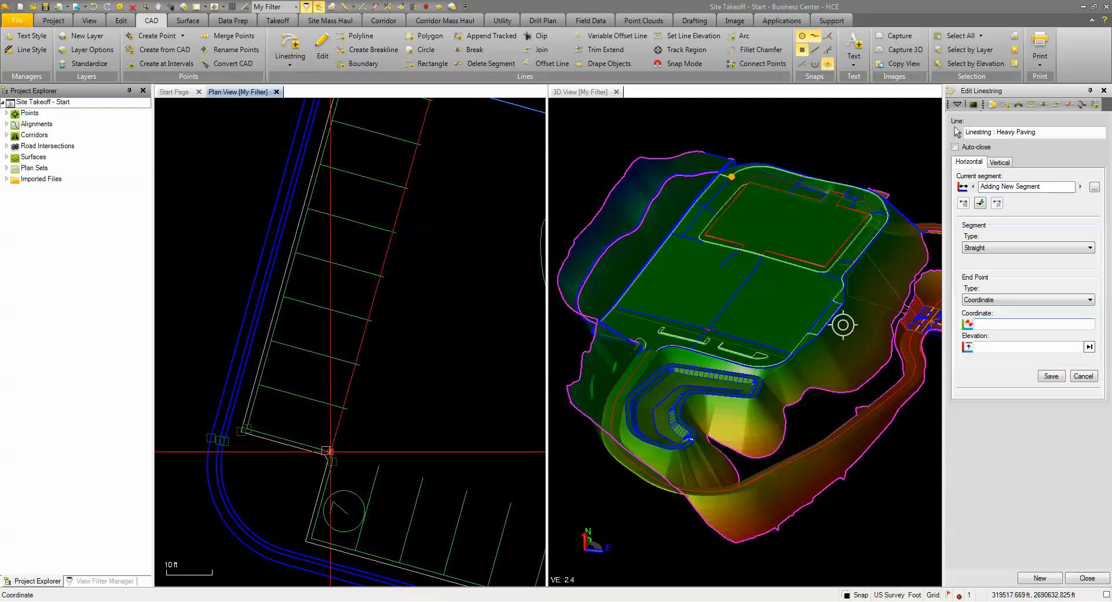
scroll(328, 455, "up", 2)
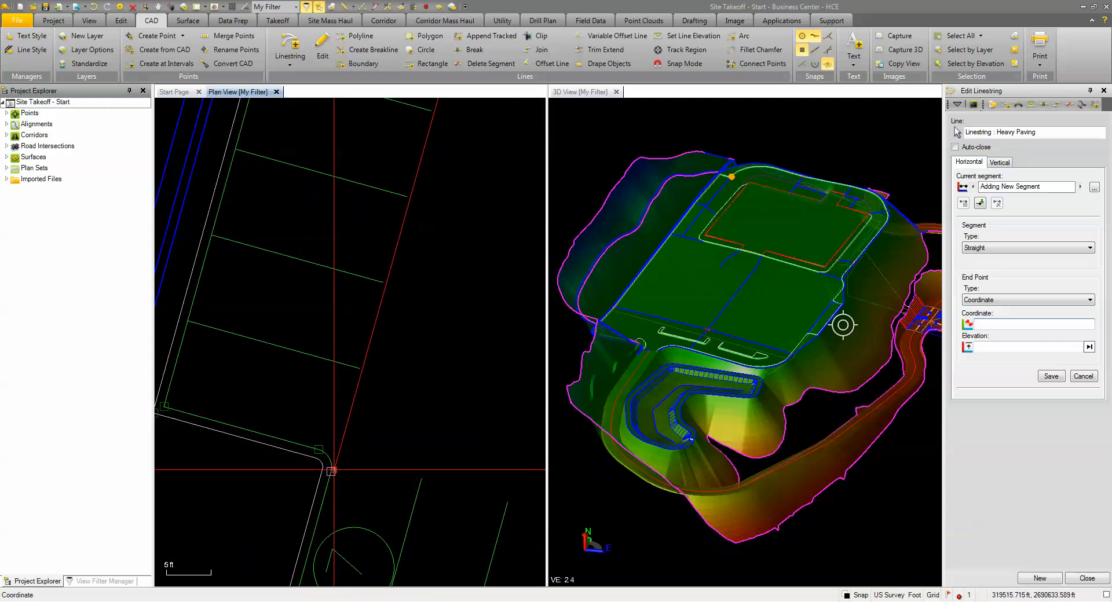
left_click(331, 470)
Step: Add a straight segment across the 7-stall row, ending at the middle of the rounded curb segment beside the entrance road
scroll(331, 470, "down", 2)
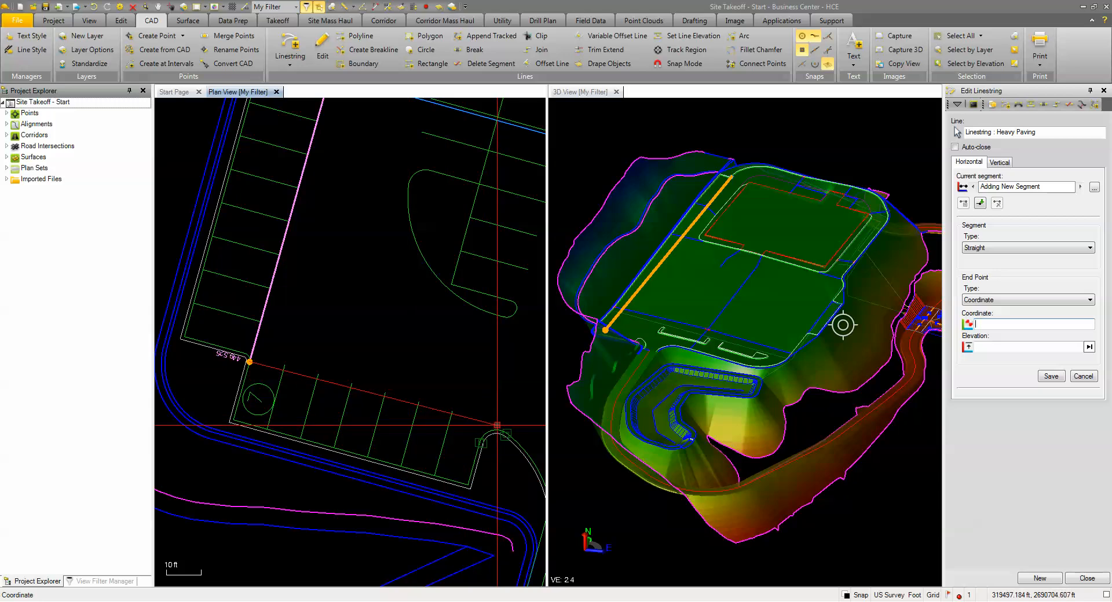
middle_click_drag(496, 425, 408, 368)
scroll(418, 374, "up", 1)
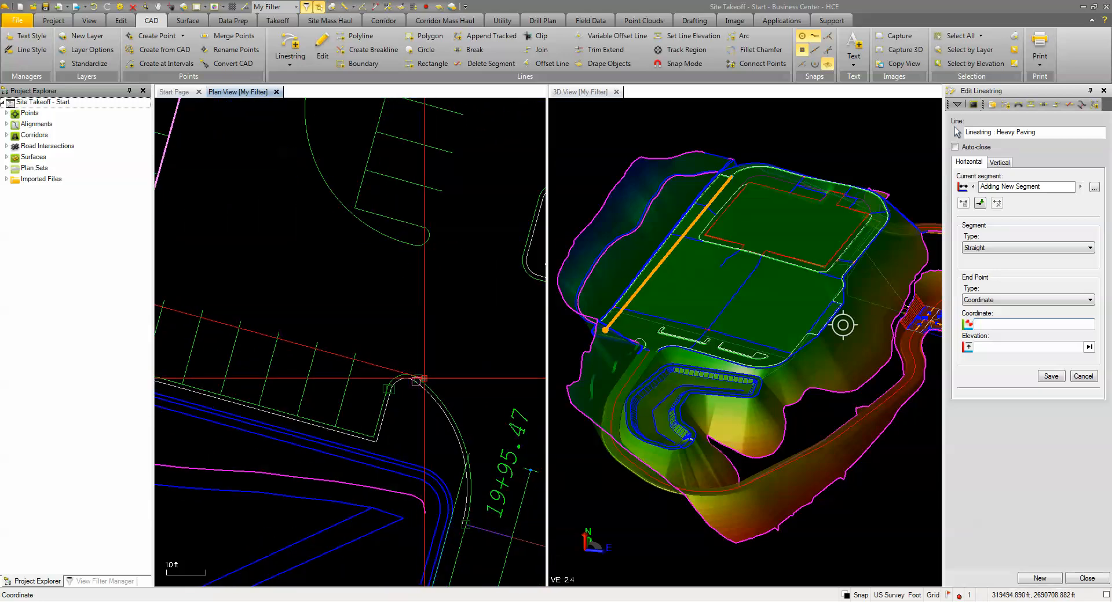
middle_click_drag(409, 375, 357, 362)
scroll(353, 359, "down", 2)
scroll(328, 352, "up", 4)
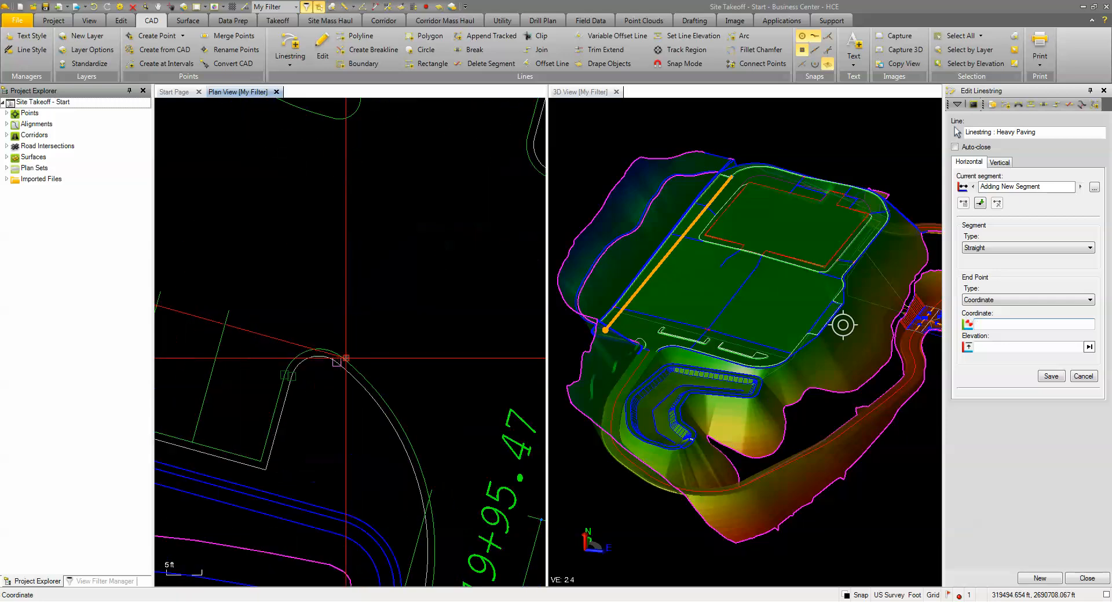
right_click(326, 325)
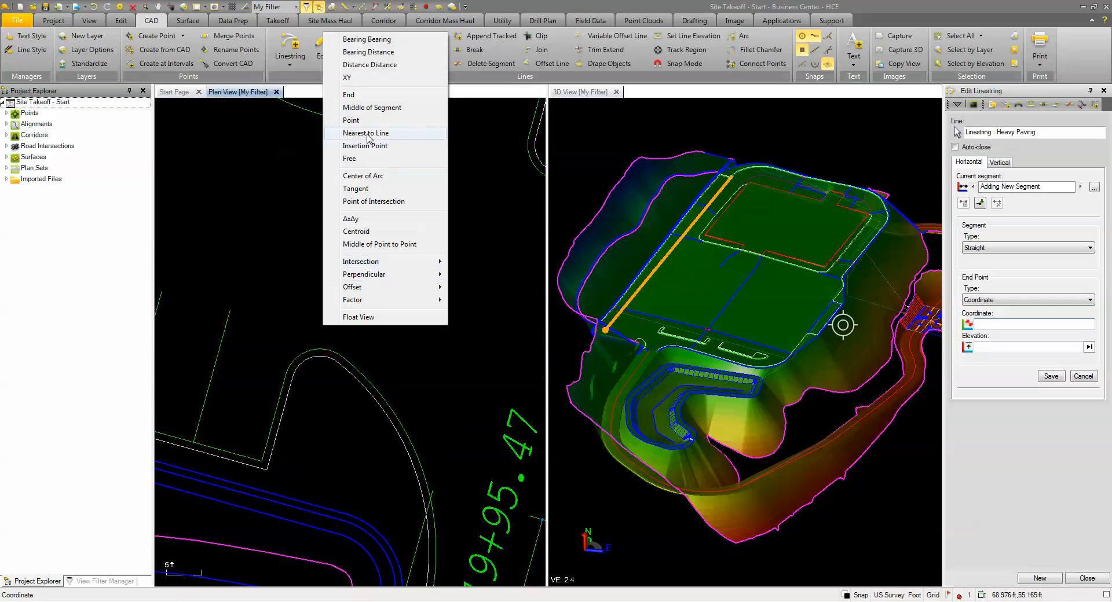
left_click(372, 108)
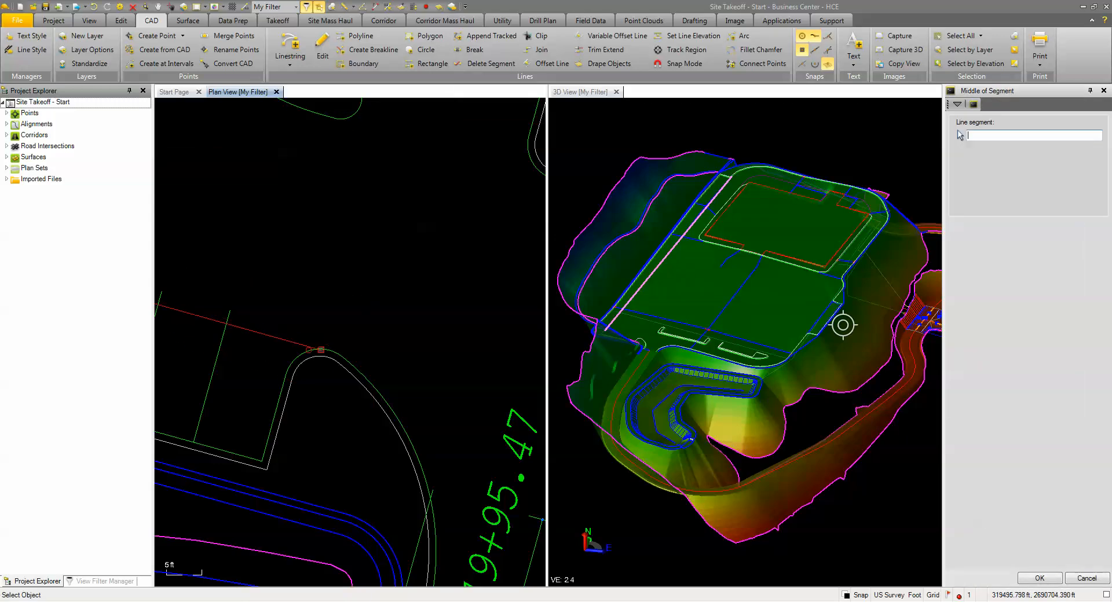
left_click(321, 350)
scroll(374, 380, "down", 5)
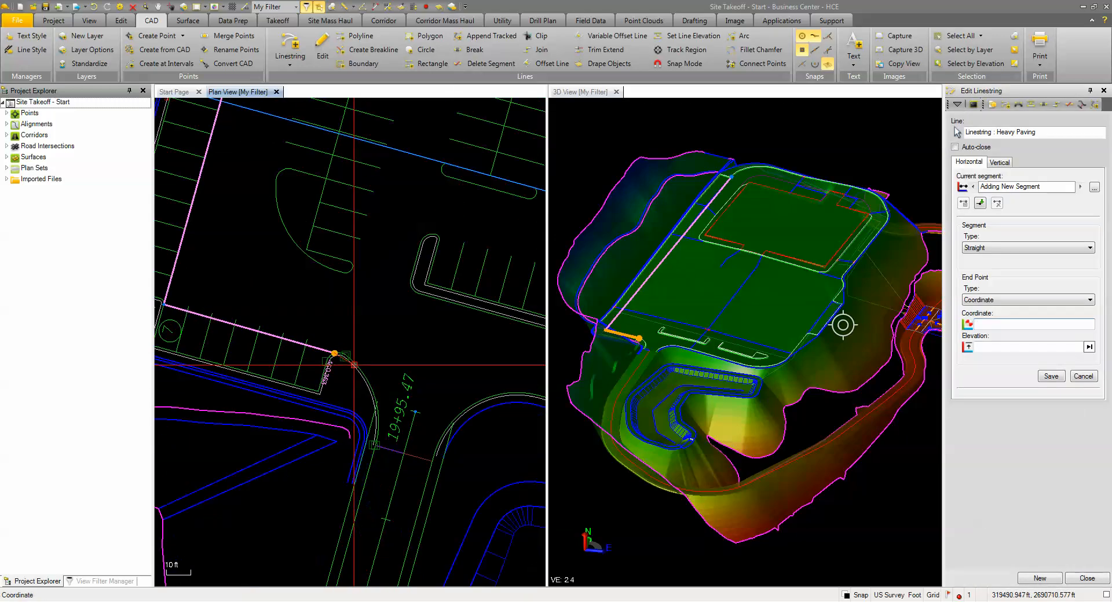
Step: Begin a new Heavy Paving linestring where the blue line meets the curb near the supermarket's southeast corner
scroll(373, 380, "down", 6)
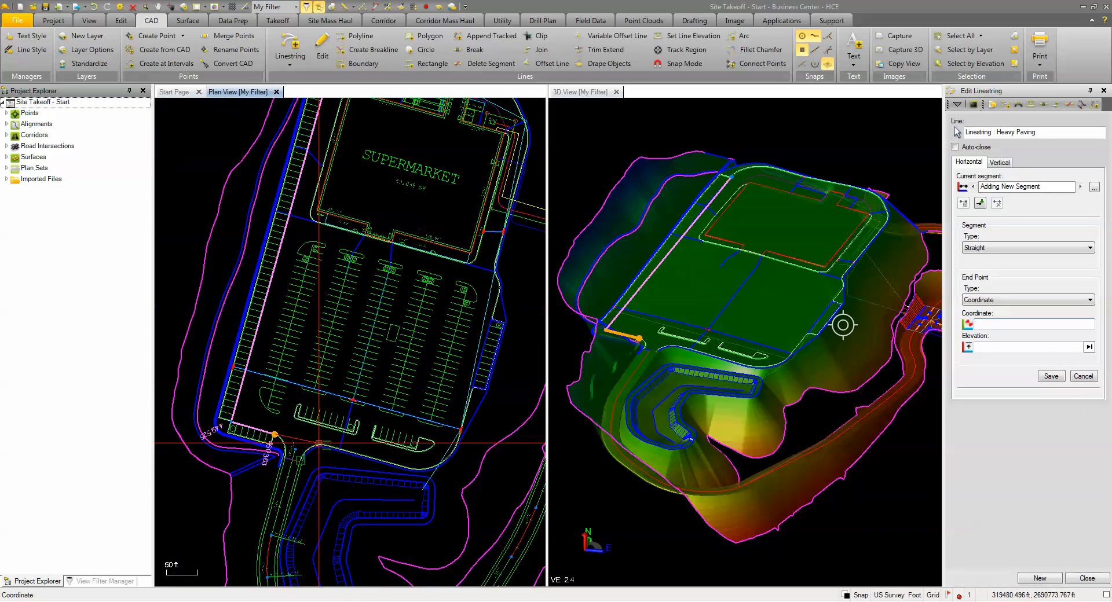
left_click(1040, 579)
scroll(479, 297, "up", 7)
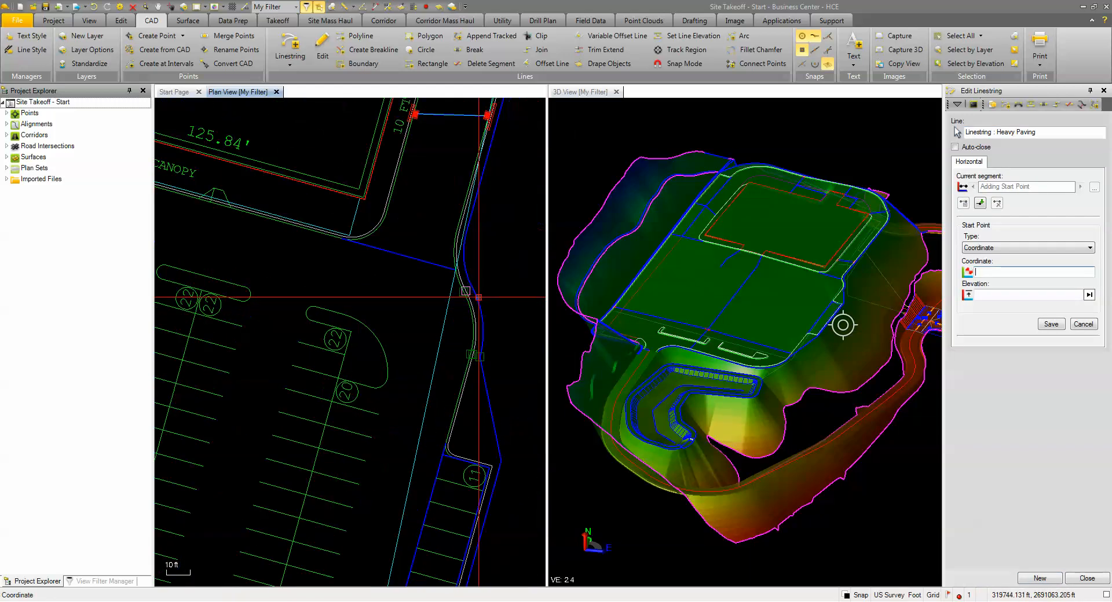
scroll(363, 241, "up", 1)
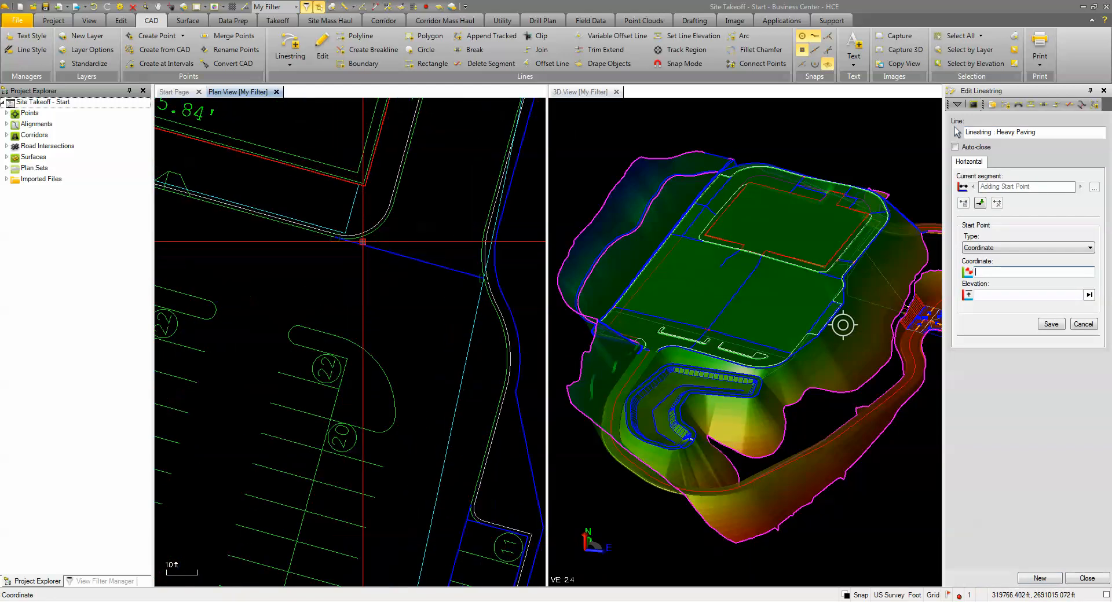
scroll(363, 242, "up", 1)
left_click(320, 235)
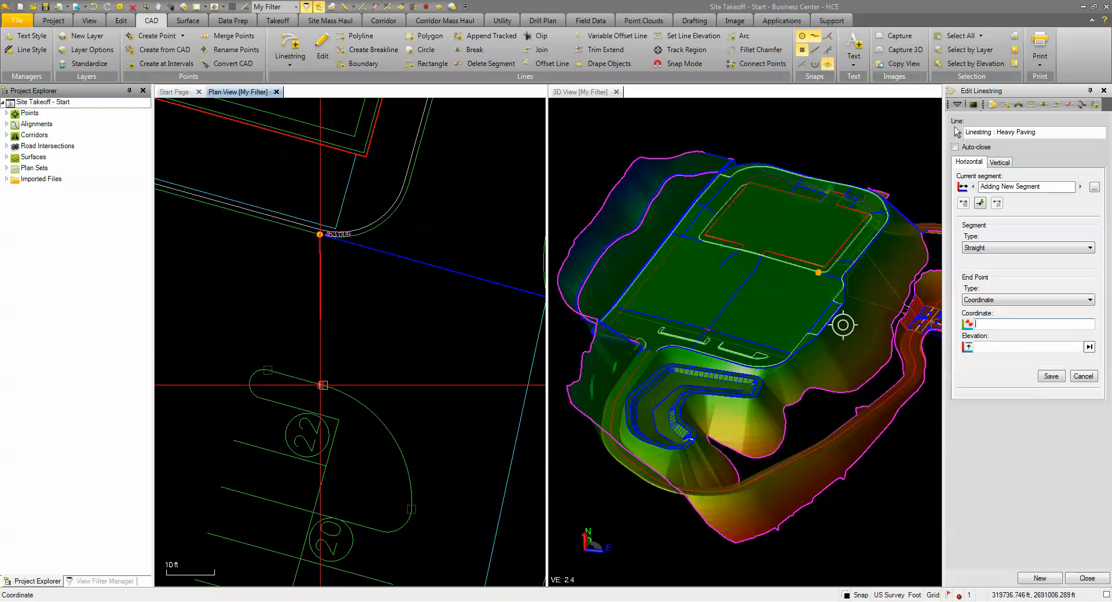
Step: Add and save straight segments to the stall line end by the 22 label and the outer stall line end below 20, leaving elevations blank
left_click(338, 419)
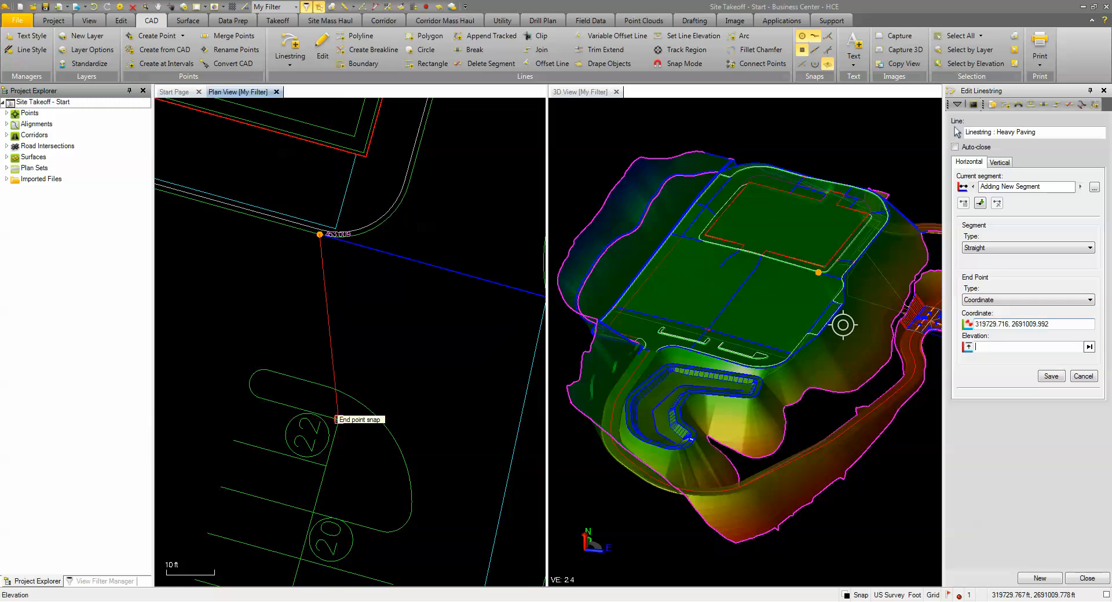
scroll(425, 332, "down", 3)
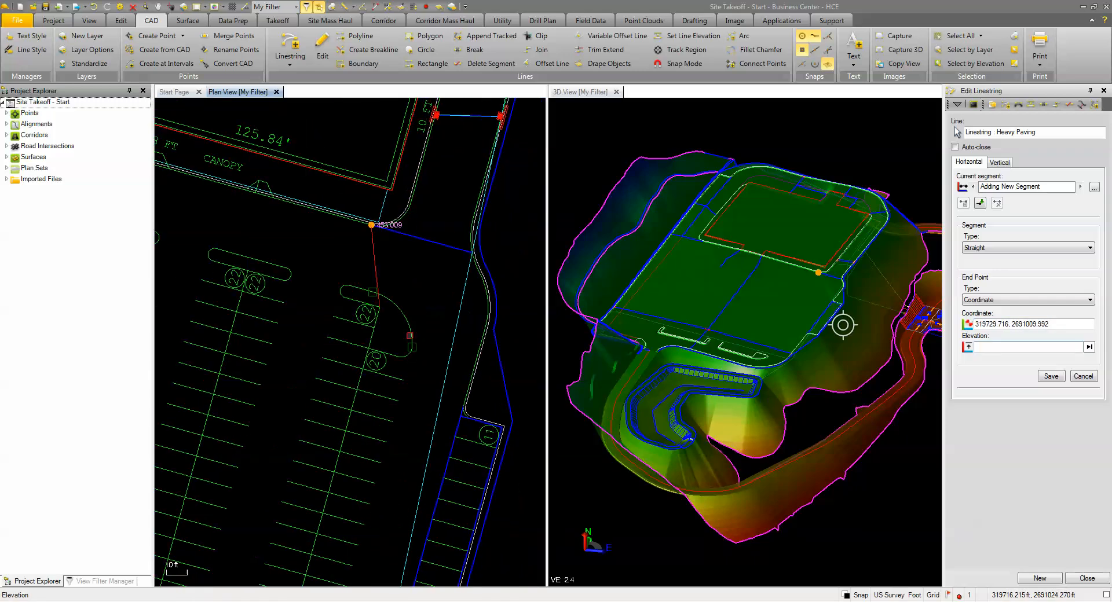
left_click(1051, 377)
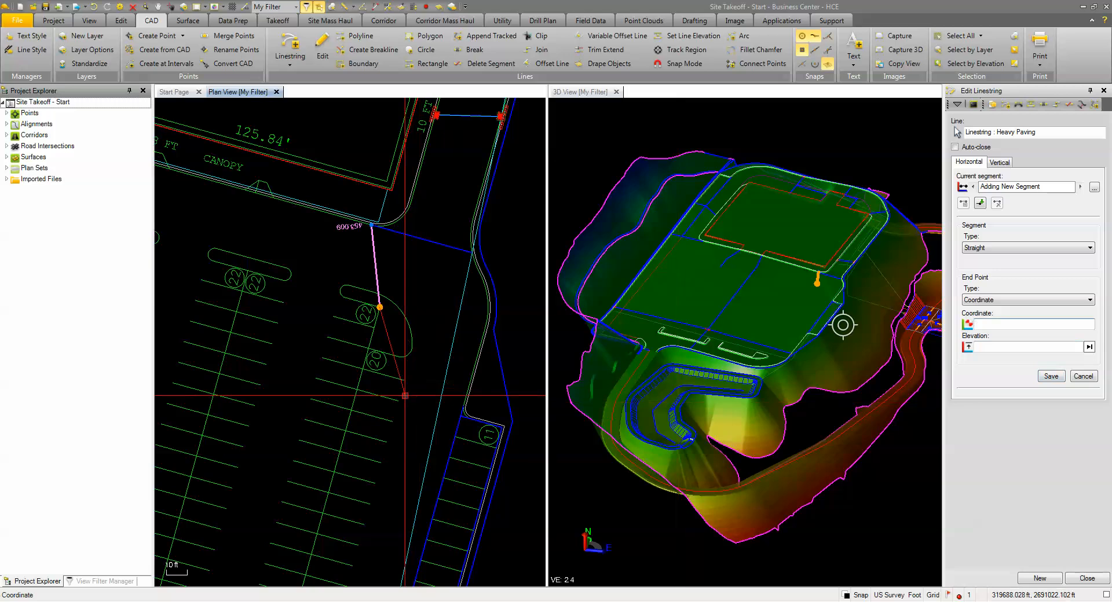
scroll(404, 374, "up", 3)
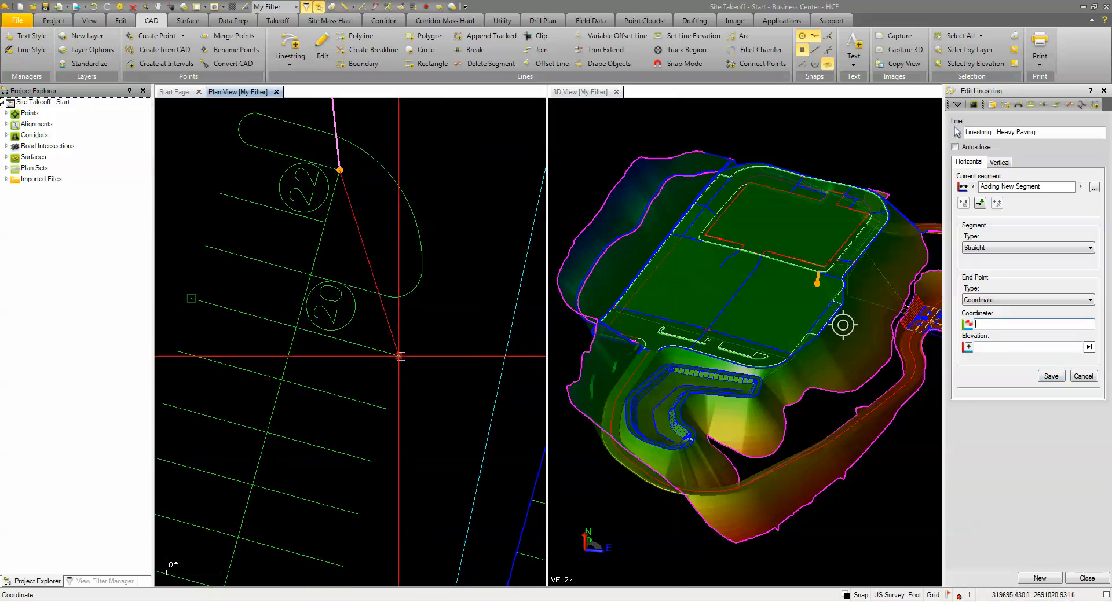
left_click(401, 355)
scroll(401, 388, "down", 3)
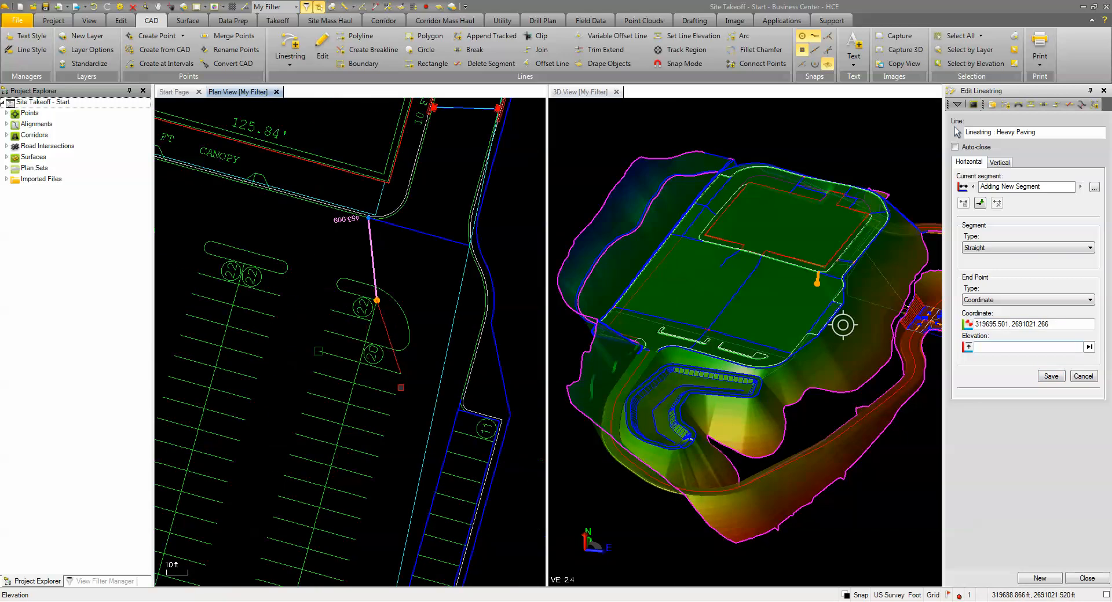
left_click(1046, 381)
Step: Add a straight segment along the easternmost stall ends to the rounded tip of the curb island with the 7 label
scroll(439, 492, "down", 3)
middle_click_drag(415, 509, 464, 202)
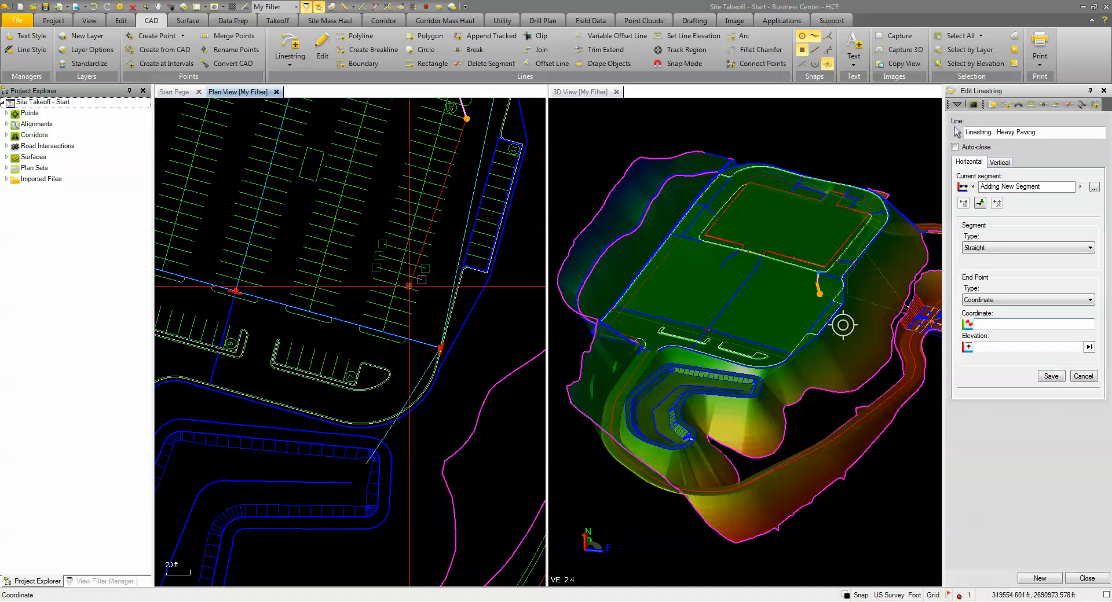
scroll(409, 286, "up", 3)
scroll(409, 424, "down", 2)
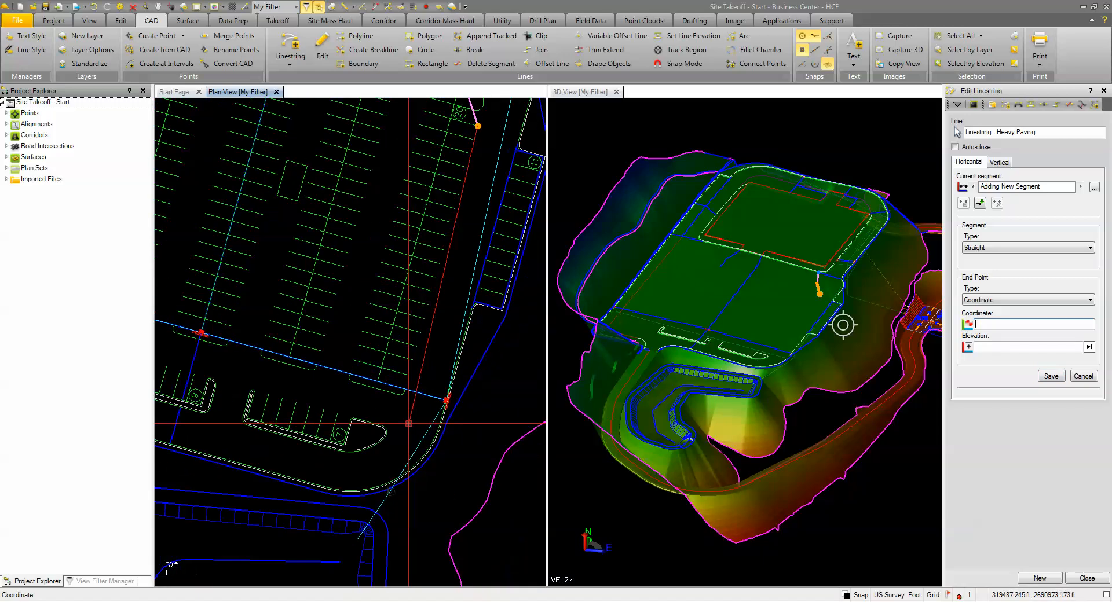
scroll(407, 429, "up", 3)
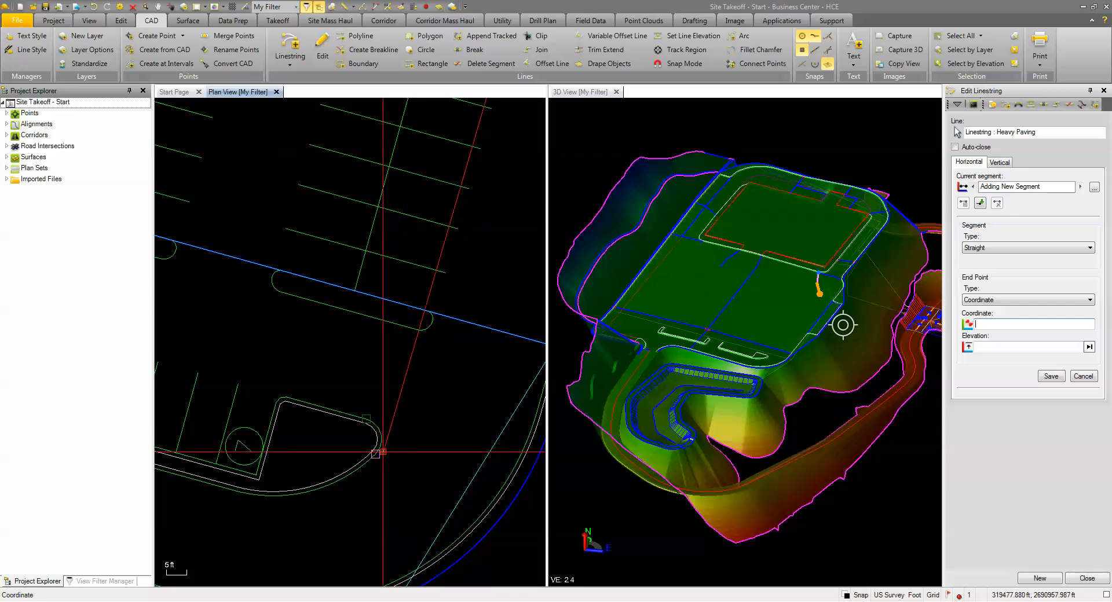
left_click(377, 453)
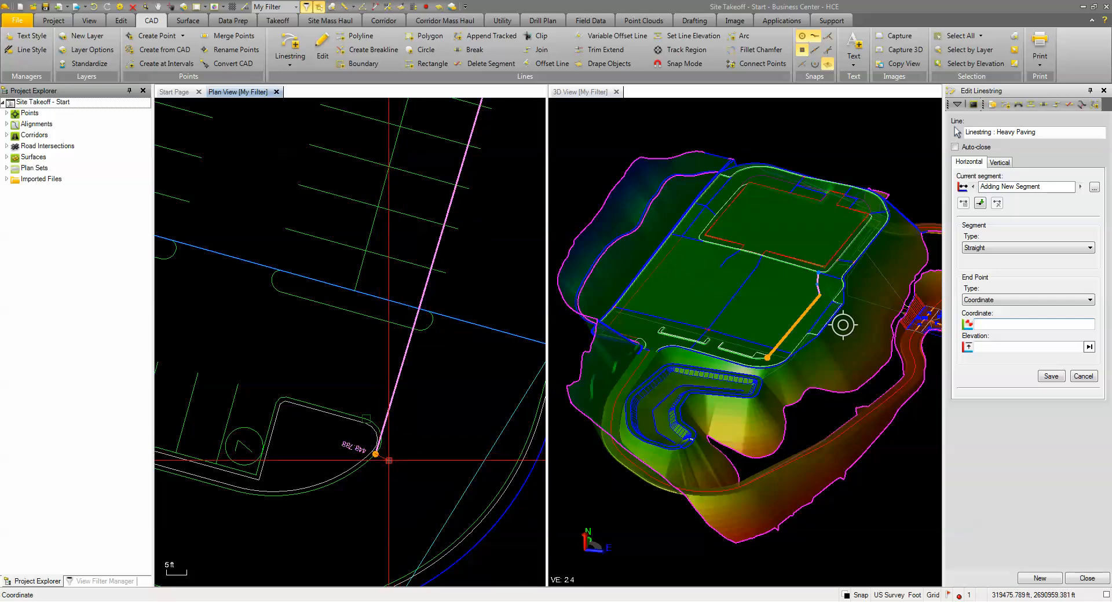
Step: Append the outer curb line of the 7-stall island to the Heavy Paving linestring, clipped from its rounded tip to the southwest corner curve
scroll(377, 454, "down", 4)
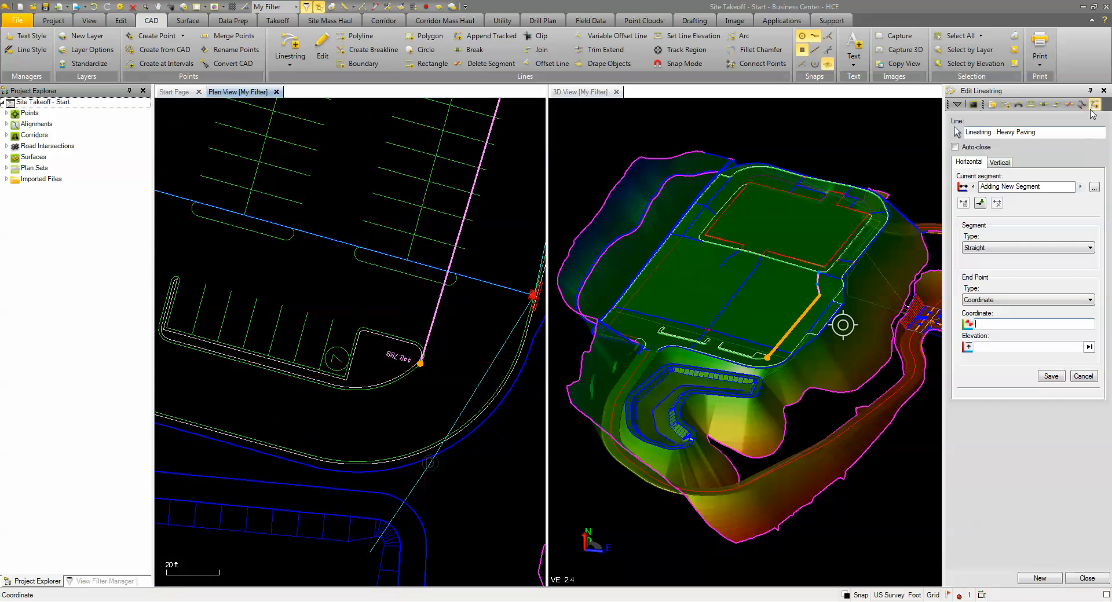
left_click(1094, 105)
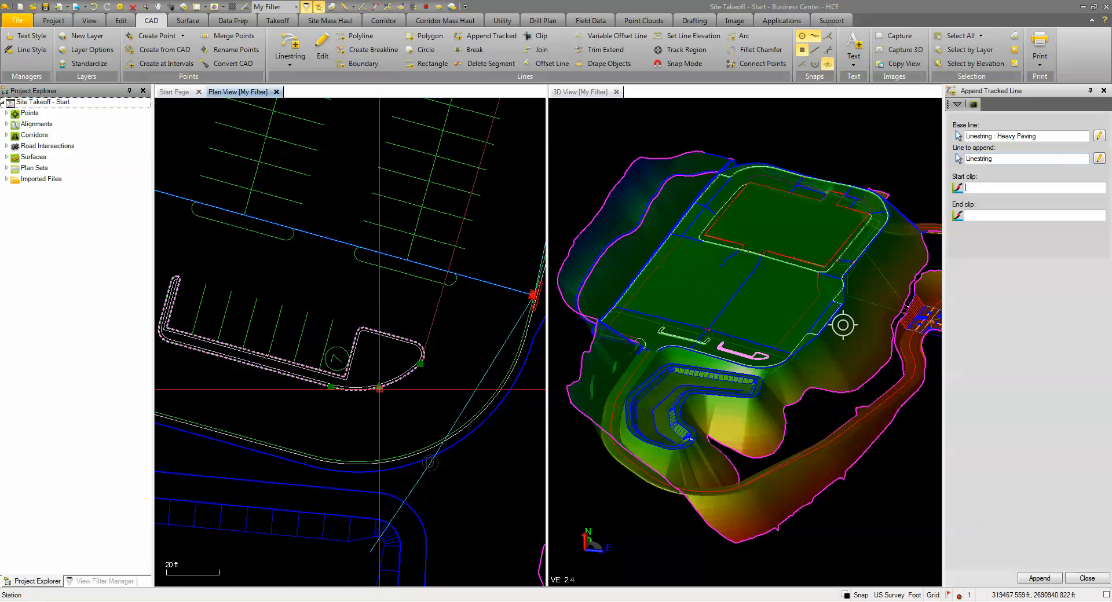
left_click(380, 390)
scroll(439, 379, "up", 3)
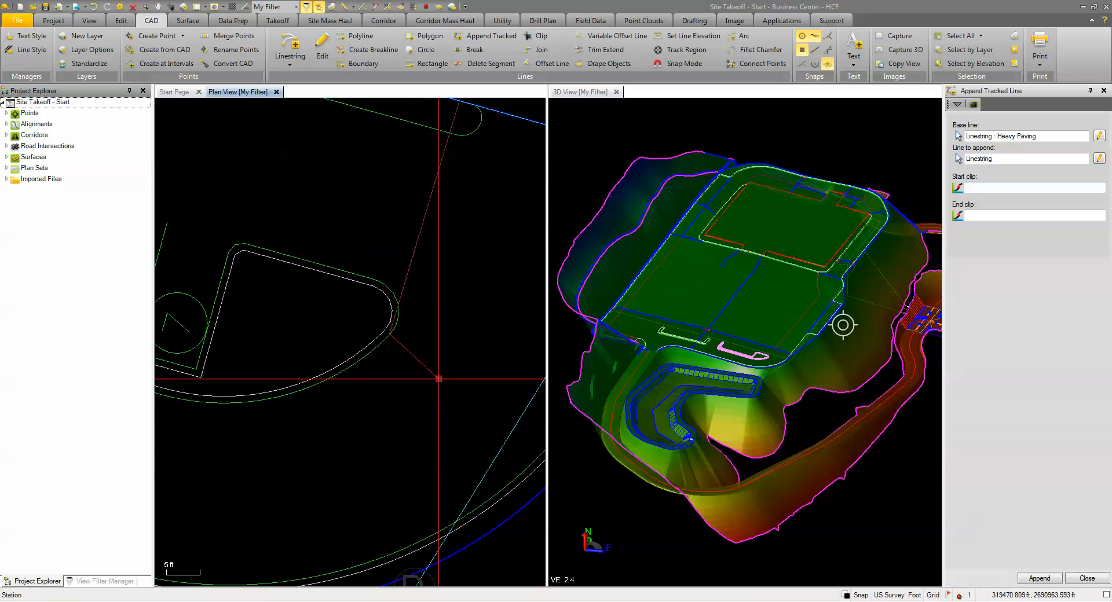
left_click(389, 332)
scroll(389, 331, "down", 2)
scroll(371, 396, "down", 3)
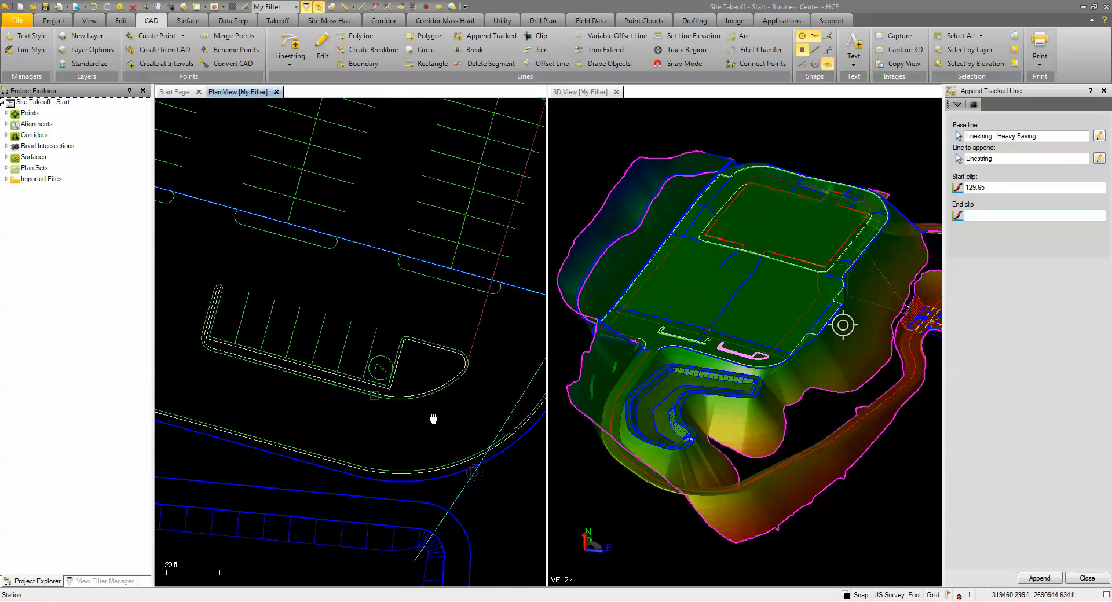
scroll(434, 421, "up", 5)
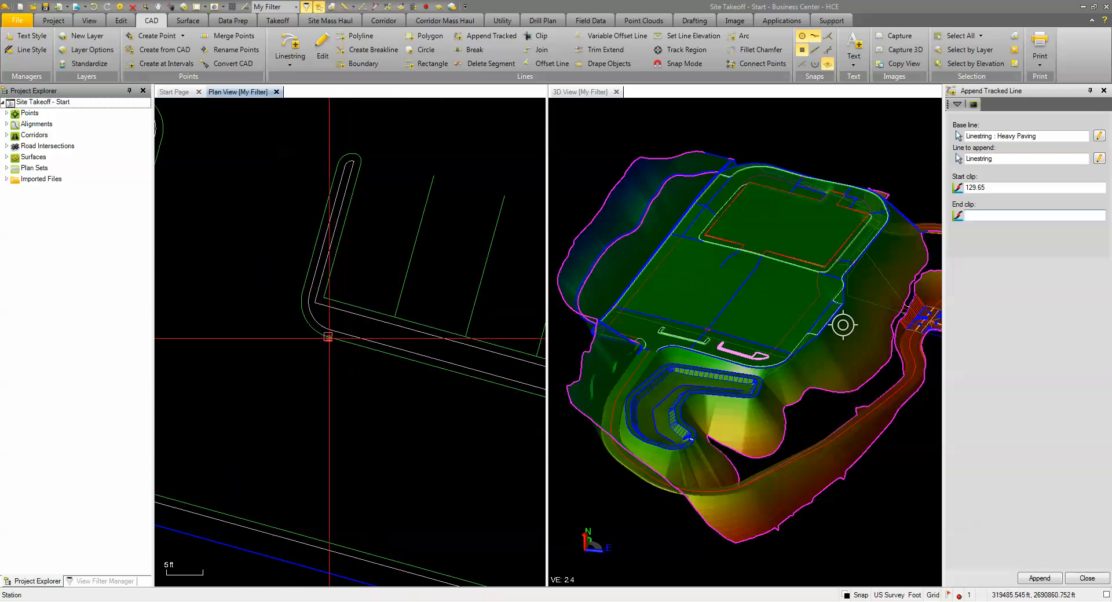
left_click(323, 385)
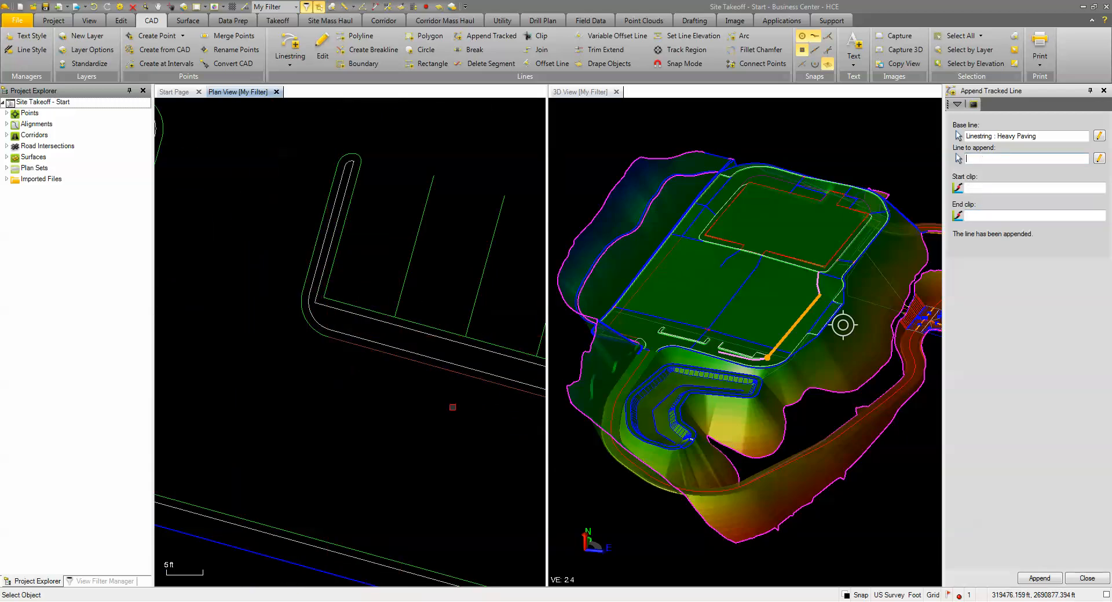
scroll(764, 360, "up", 4)
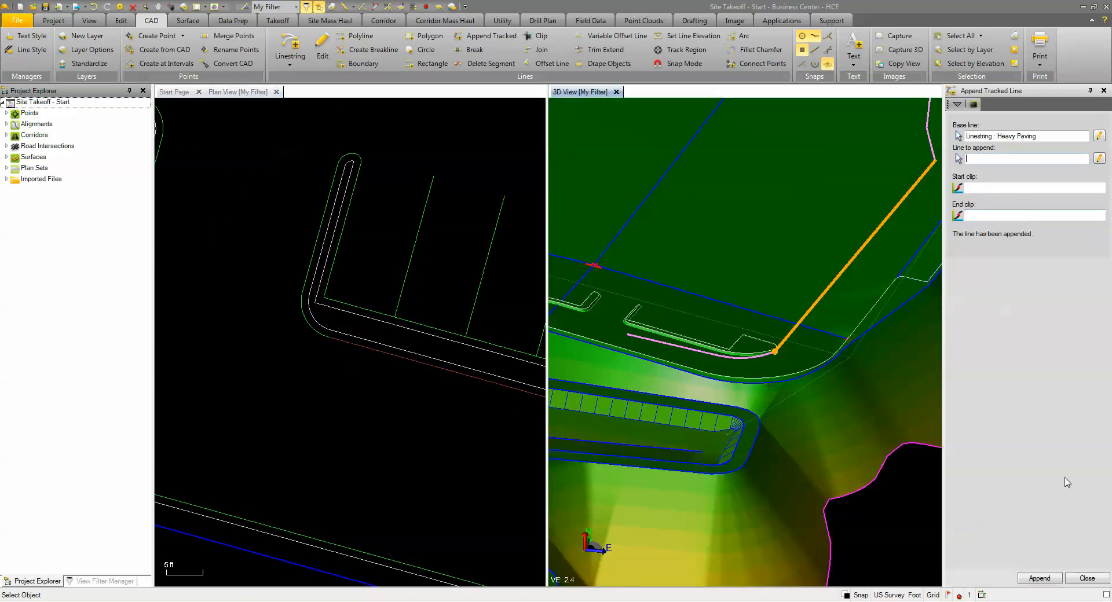
left_click(1087, 579)
Step: Add a straight segment from the clipped curb end westward past the 9-stall island to the lower end of the large curved parking island
scroll(395, 429, "down", 2)
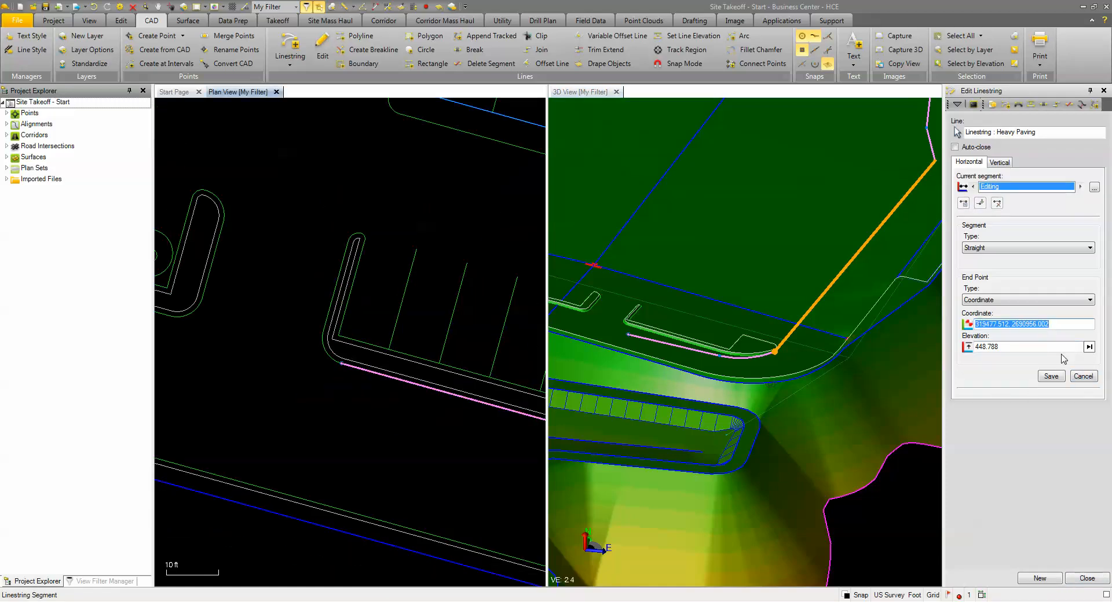
left_click(1083, 377)
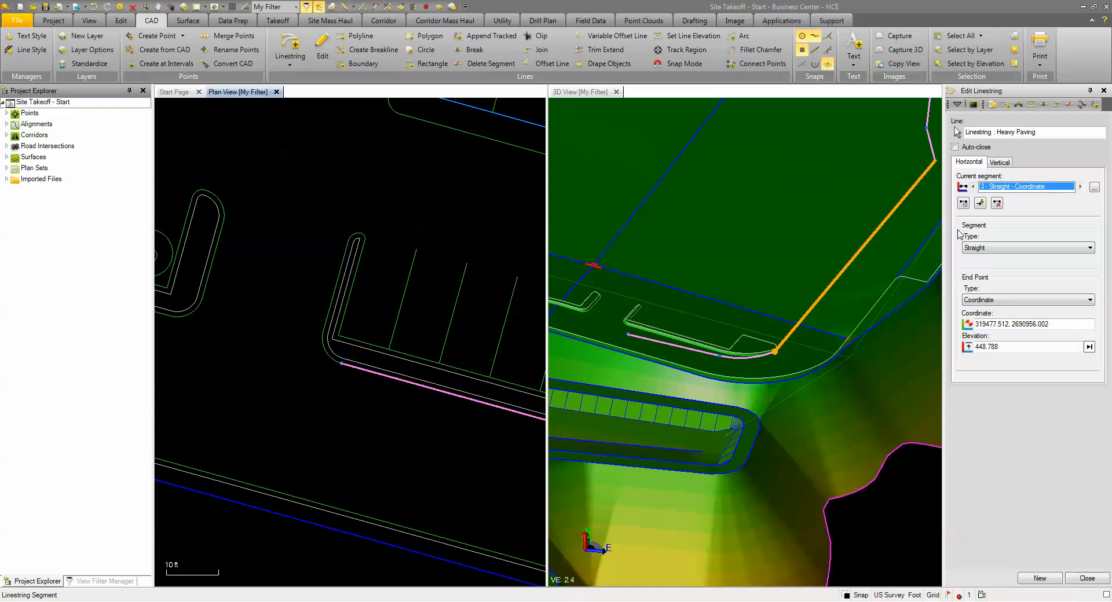
left_click(979, 204)
scroll(338, 379, "down", 3)
middle_click_drag(291, 391, 443, 404)
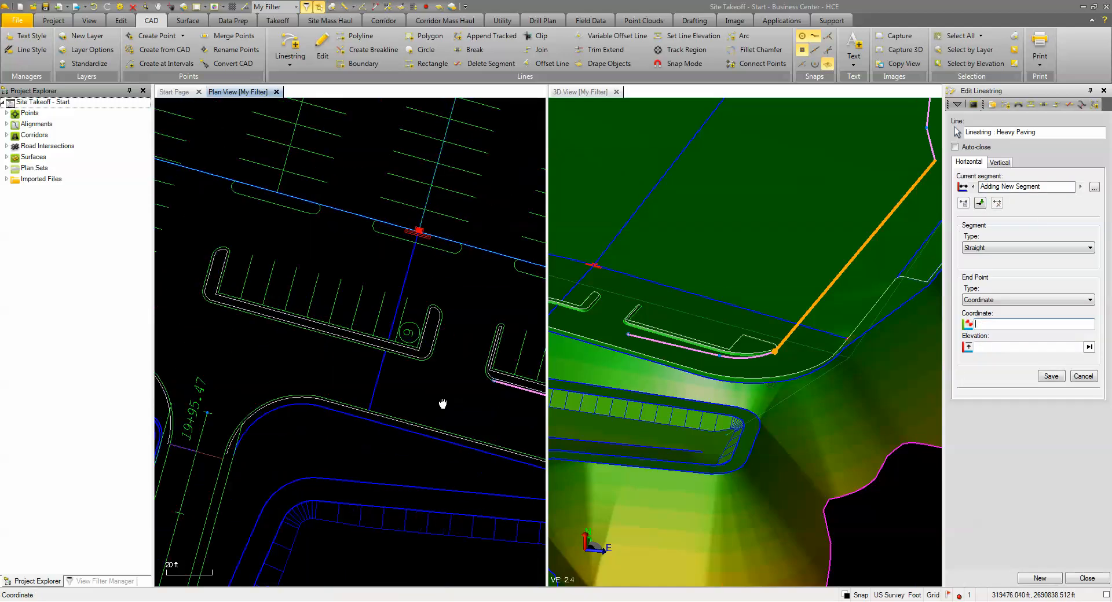
middle_click_drag(262, 343, 447, 379)
scroll(340, 341, "up", 1)
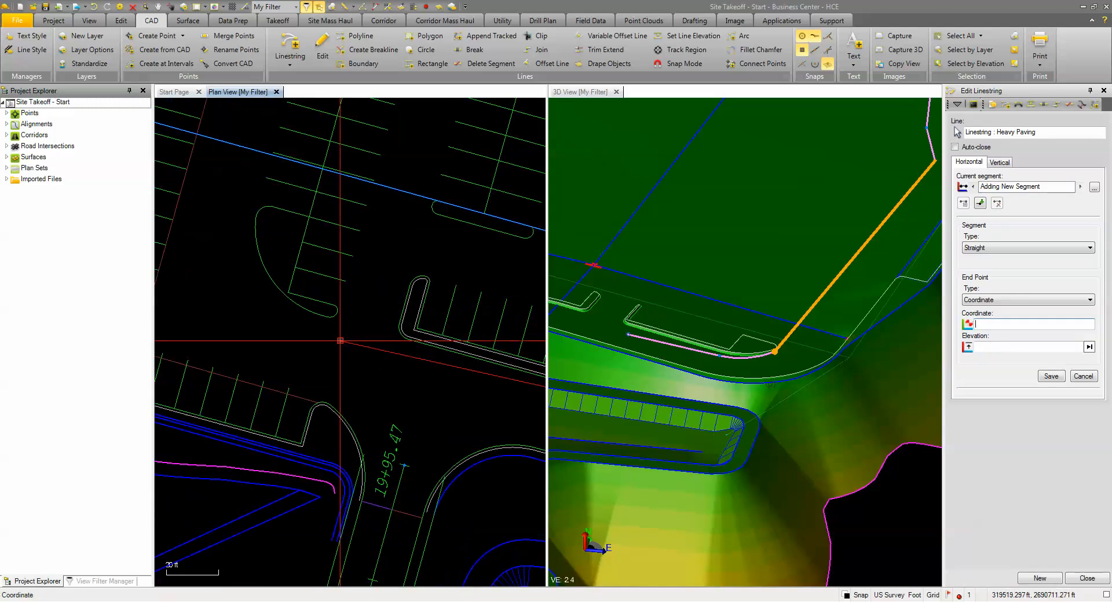
scroll(341, 341, "up", 1)
left_click(318, 306)
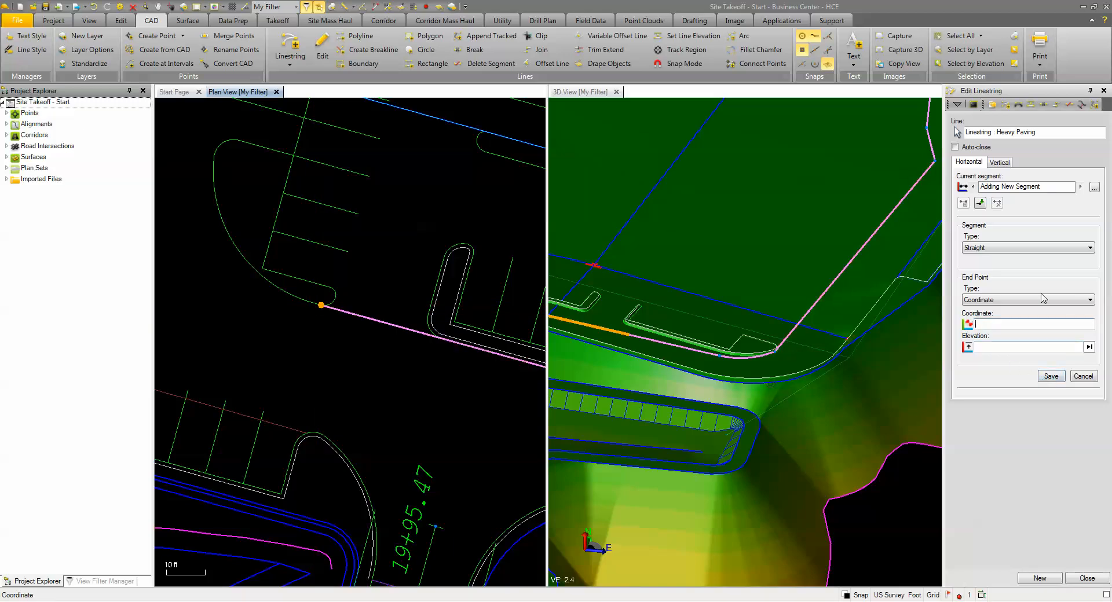
Step: Append the curved outer edge of the large parking island to the Heavy Paving linestring, clipped from its lower end to near its upper end
left_click(1095, 104)
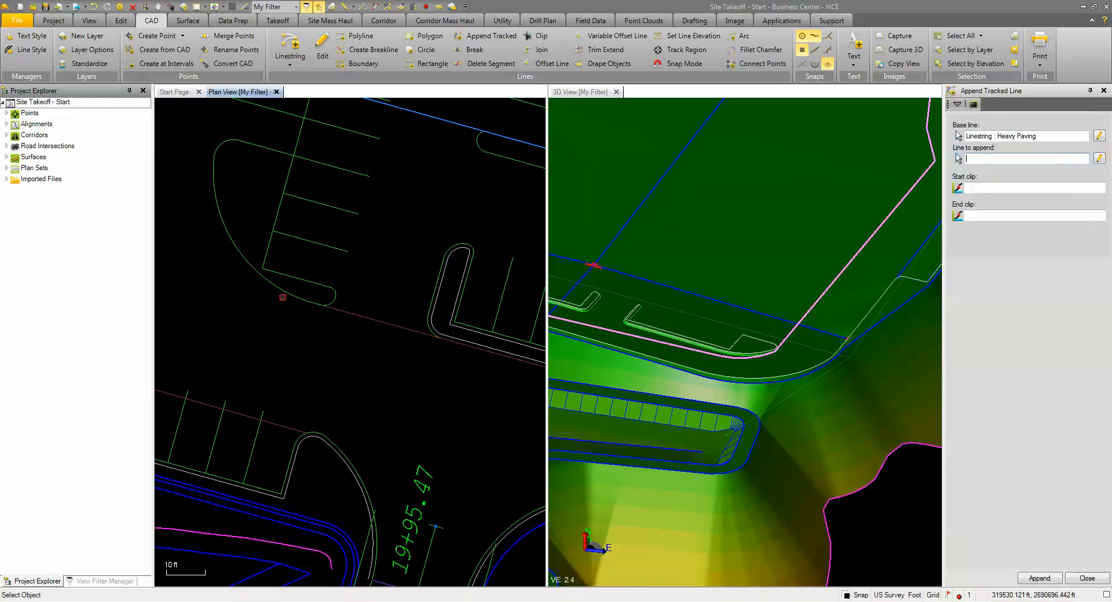
left_click(291, 292)
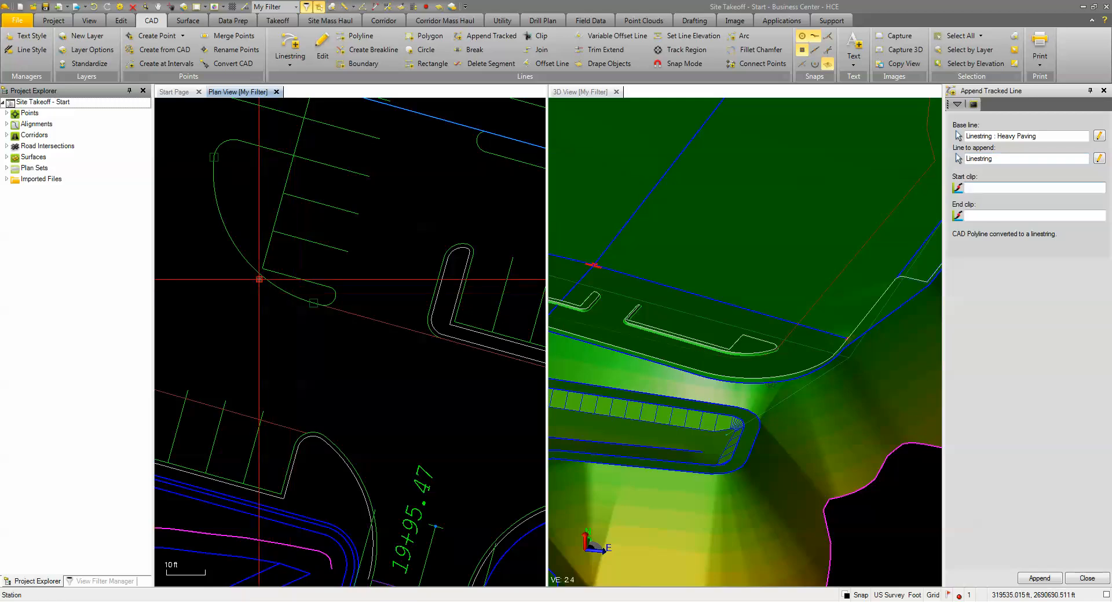
left_click(215, 157)
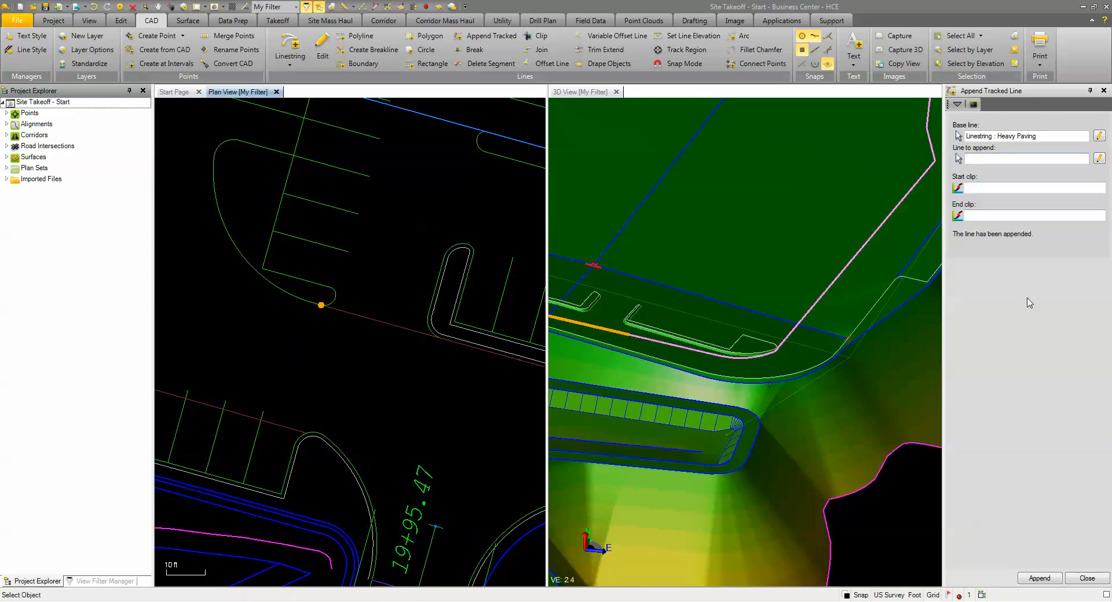
left_click(1087, 578)
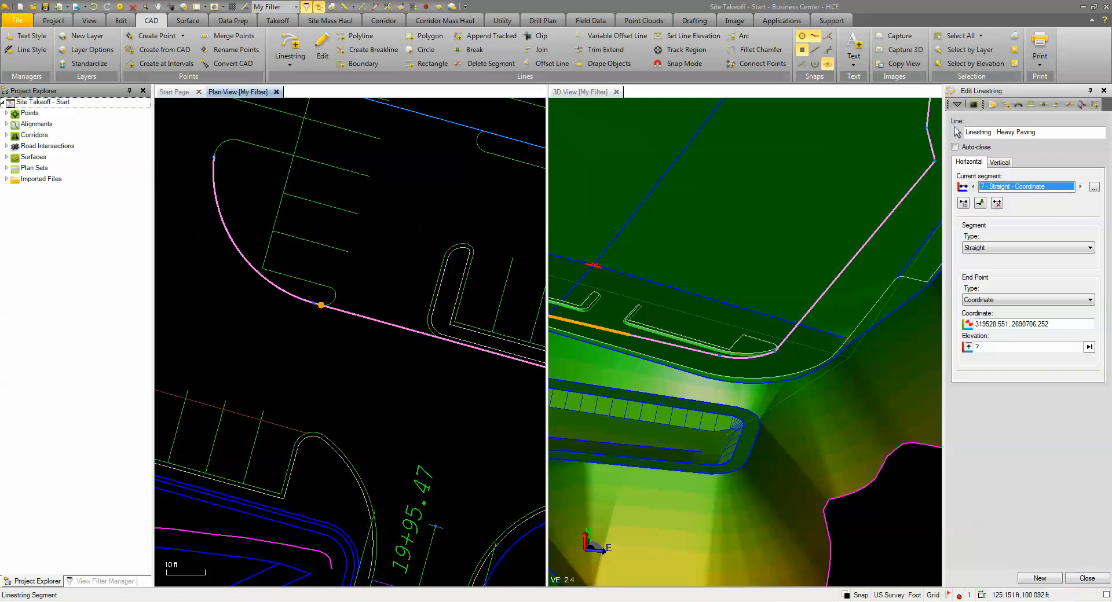
Step: Add and save a straight segment along the westernmost stall ends to the curved island by the 22 and 27 labels, leaving the elevation blank
scroll(293, 249, "down", 2)
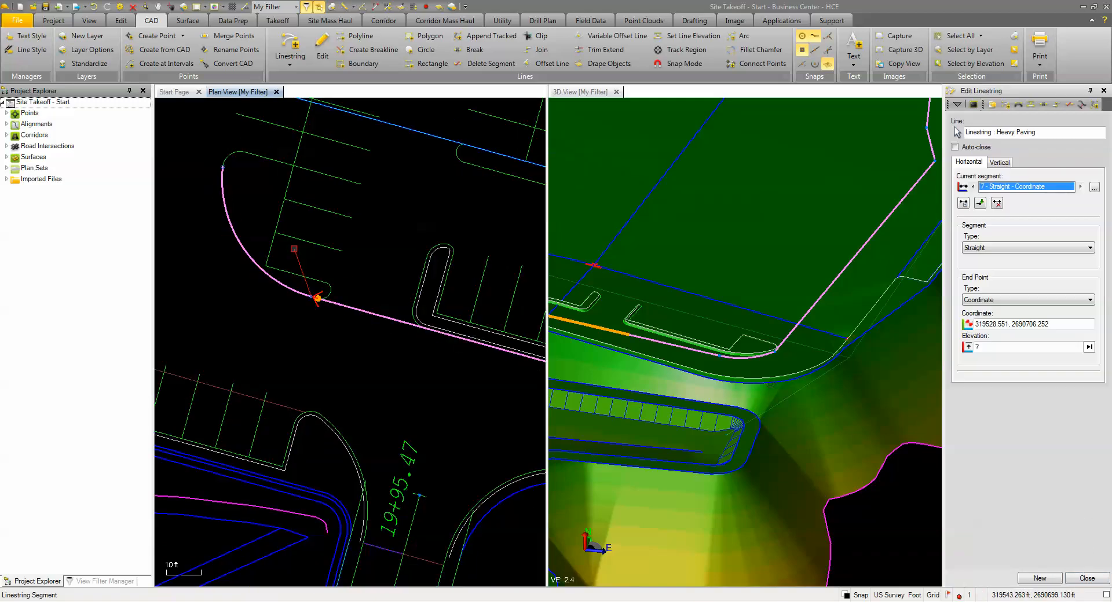
left_click(980, 204)
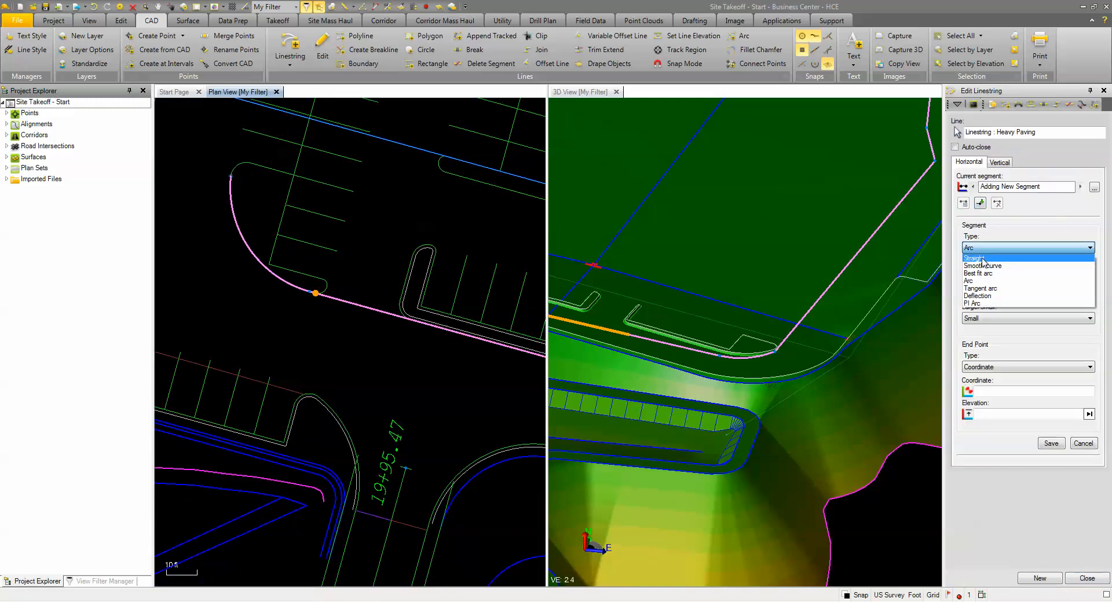
left_click(984, 259)
scroll(285, 299, "down", 4)
middle_click_drag(309, 232, 264, 455)
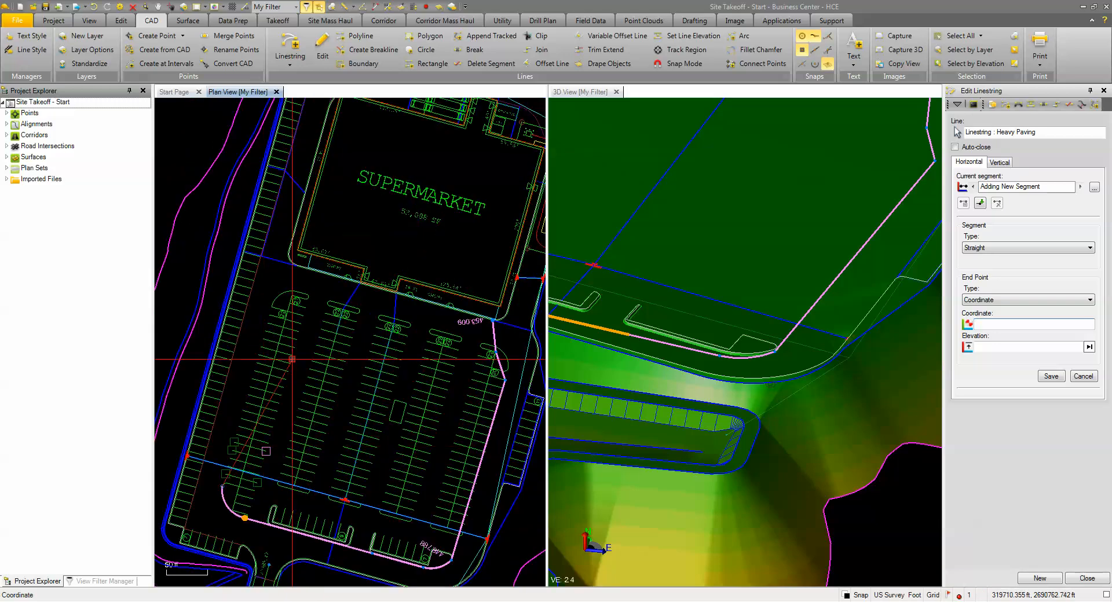
scroll(292, 341, "up", 2)
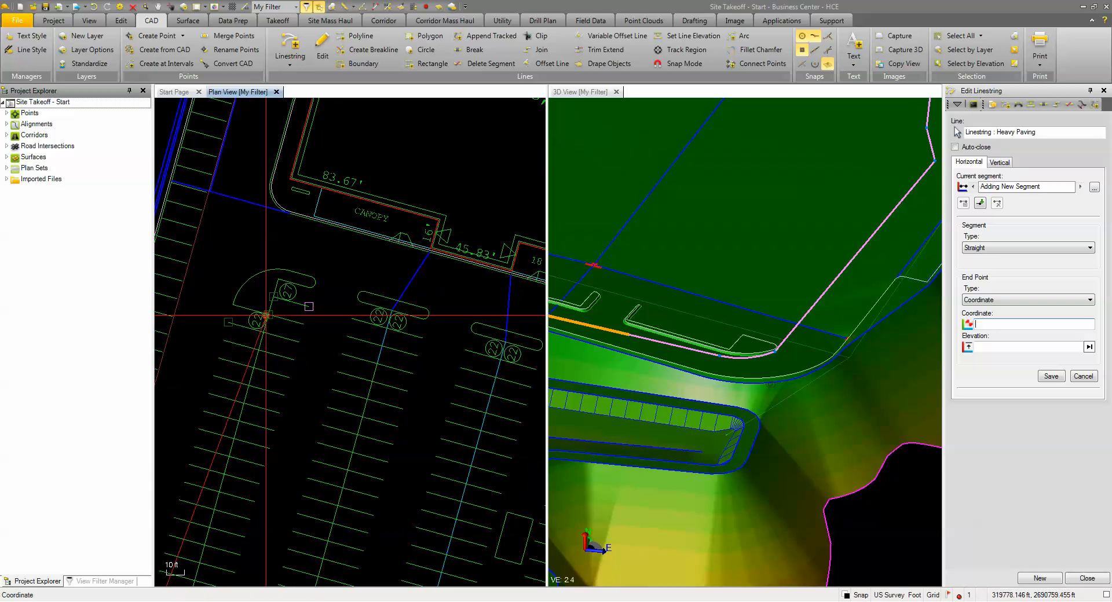
left_click(233, 304)
scroll(267, 229, "up", 1)
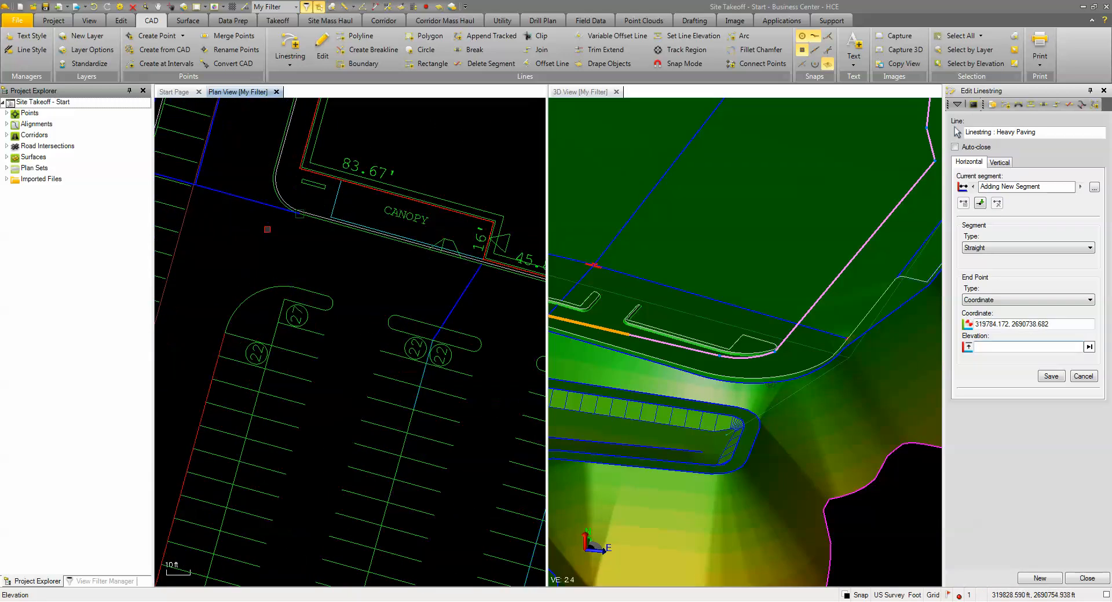
left_click(1052, 377)
Step: Add a straight segment from the curved island to the outer curb line near the supermarket's southwest corner
scroll(278, 168, "up", 3)
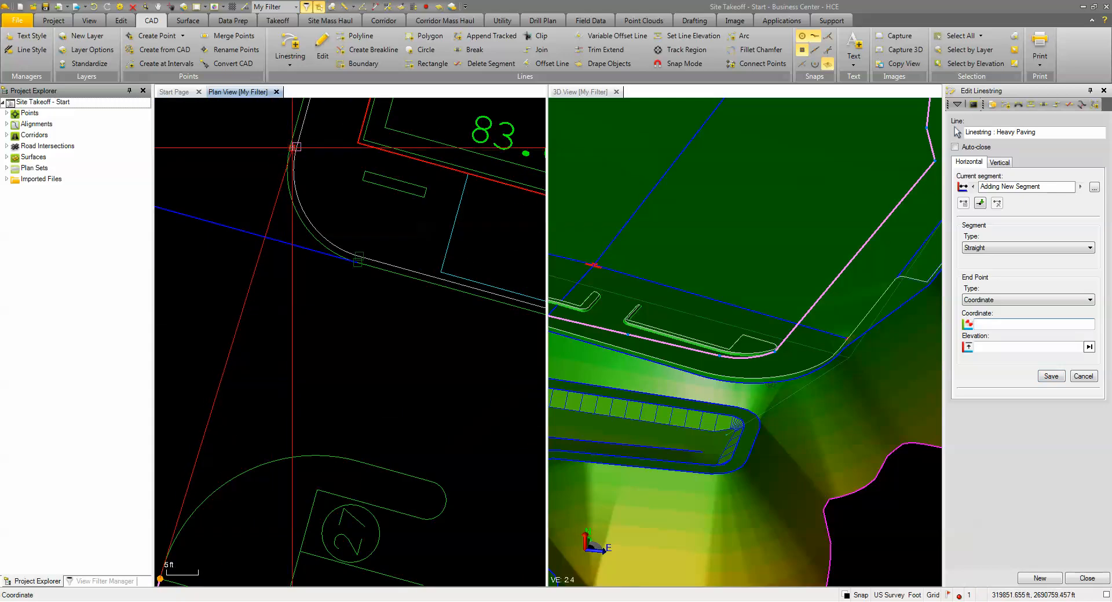
scroll(291, 173, "up", 3)
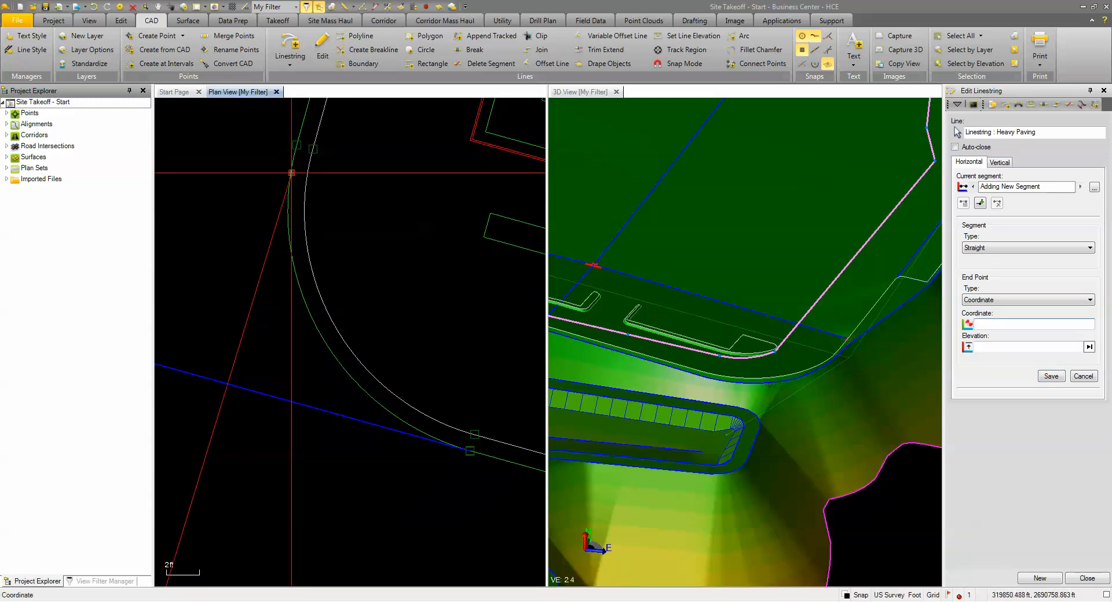
scroll(289, 174, "down", 3)
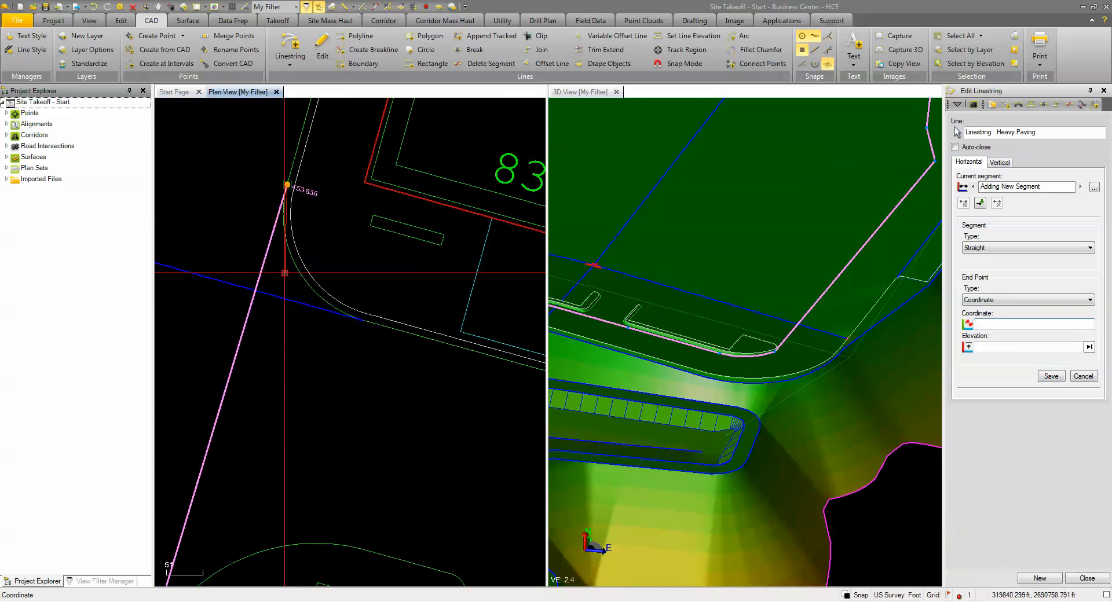
scroll(285, 273, "down", 10)
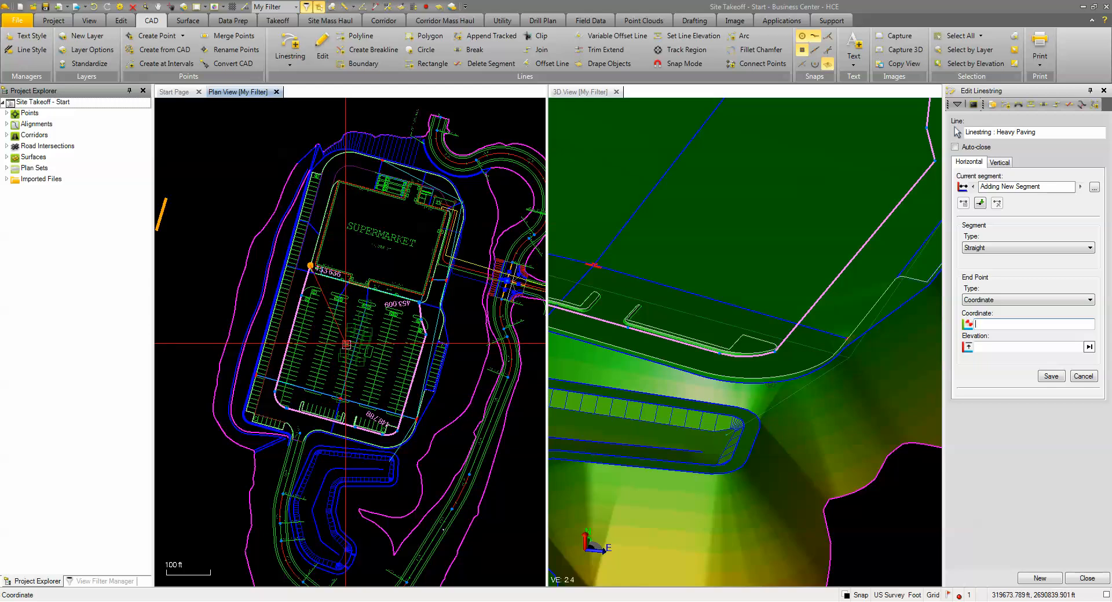
Step: Begin a new Heavy Paving linestring above the 11-stall row and move its start point from the inner to the outer curb line
left_click(1049, 581)
scroll(374, 343, "up", 10)
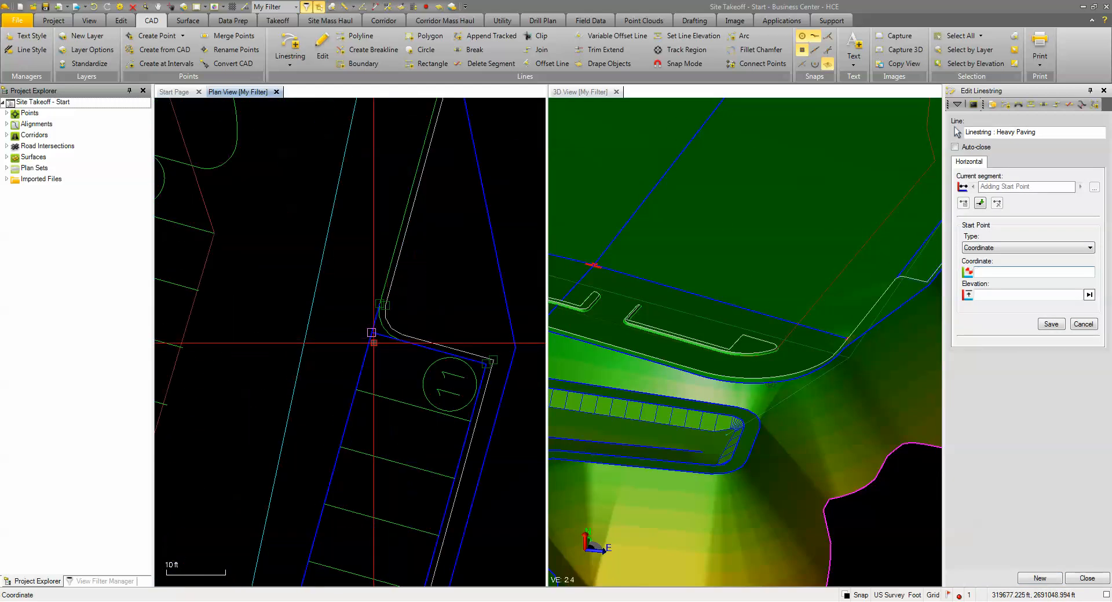
left_click(378, 303)
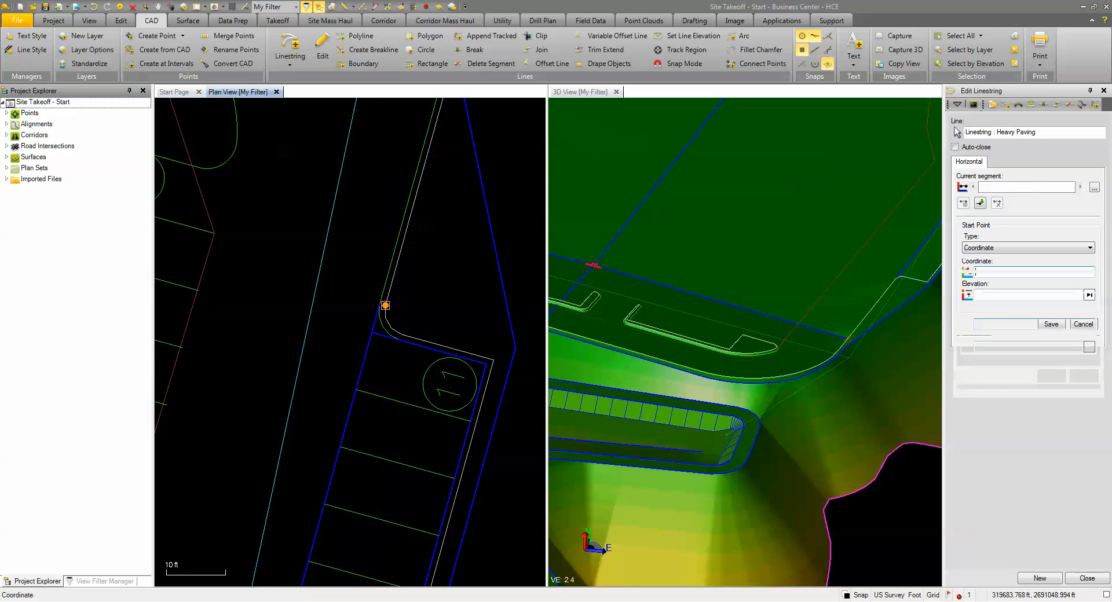
scroll(371, 318, "up", 4)
left_click(1083, 377)
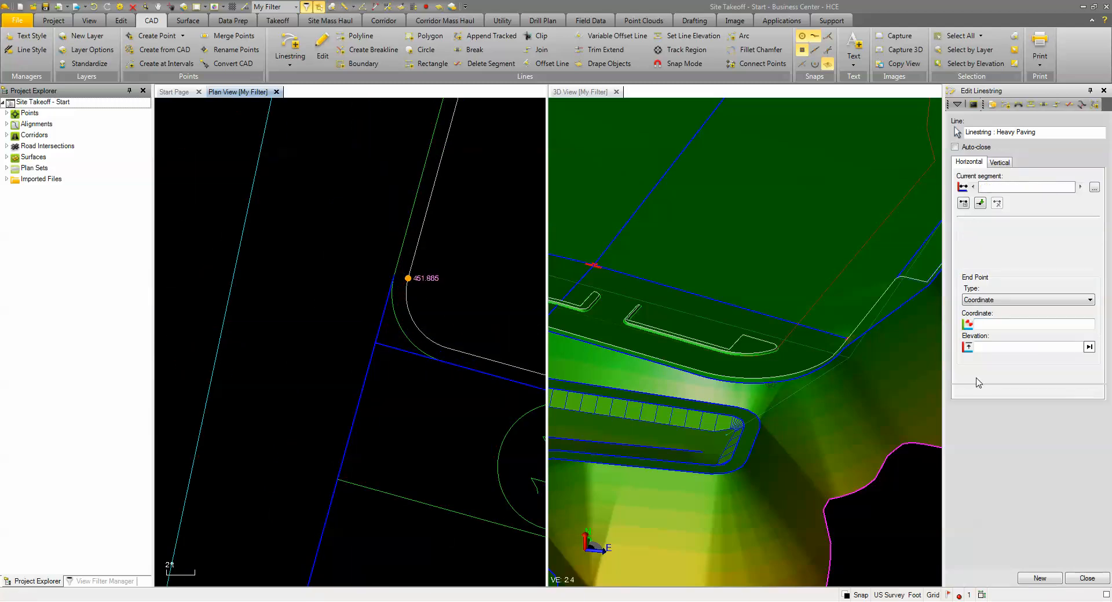
left_click(355, 286)
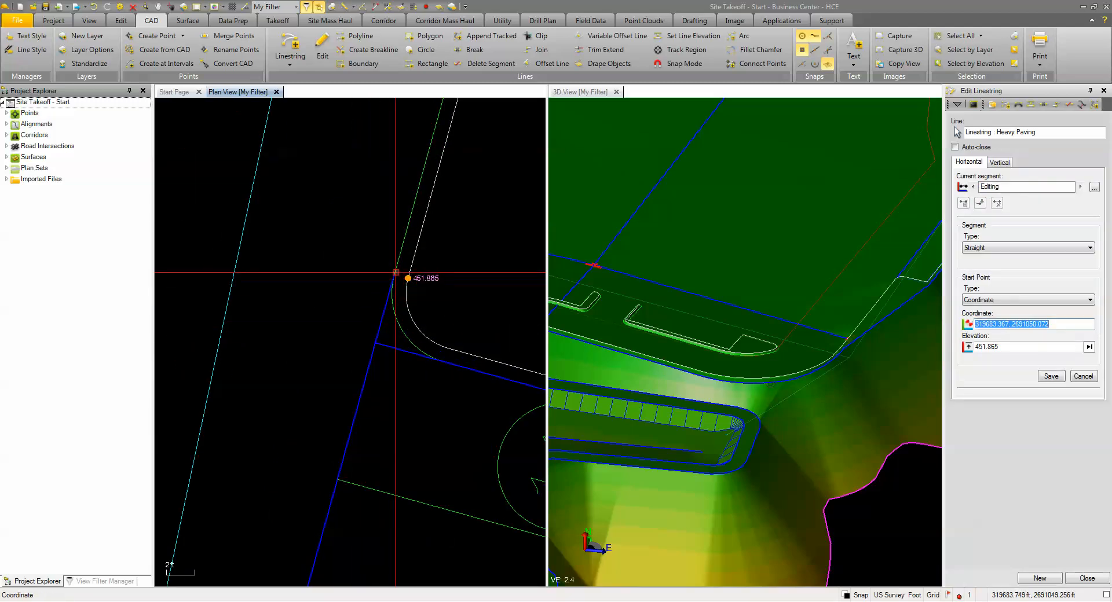
left_click(395, 272)
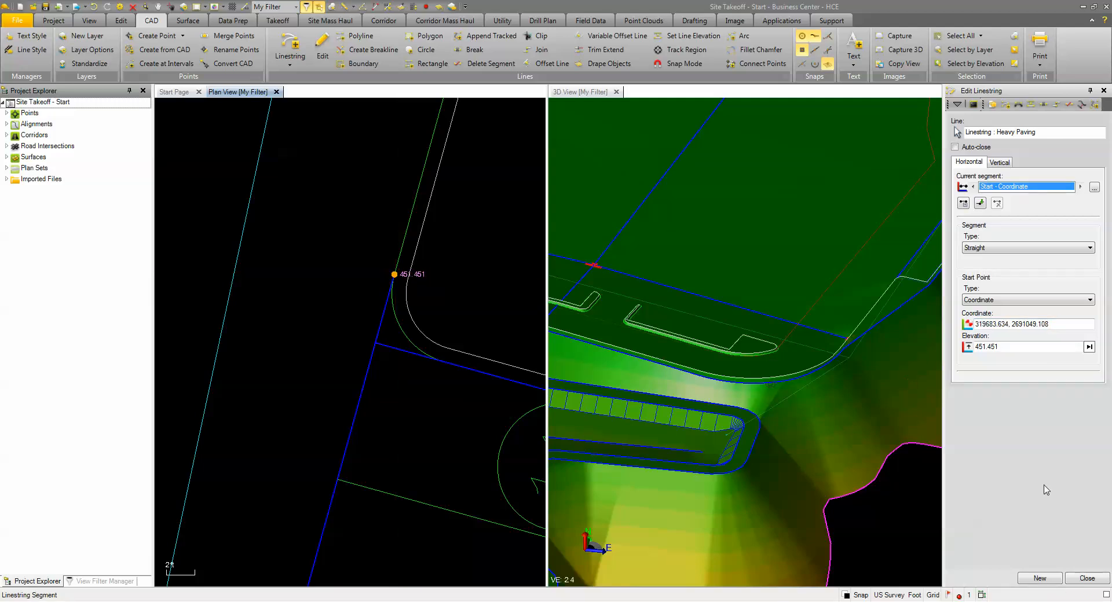
Step: Add a straight segment along the open ends of the 11-stall row to the outer curb line at its south end, and finish editing
left_click(981, 203)
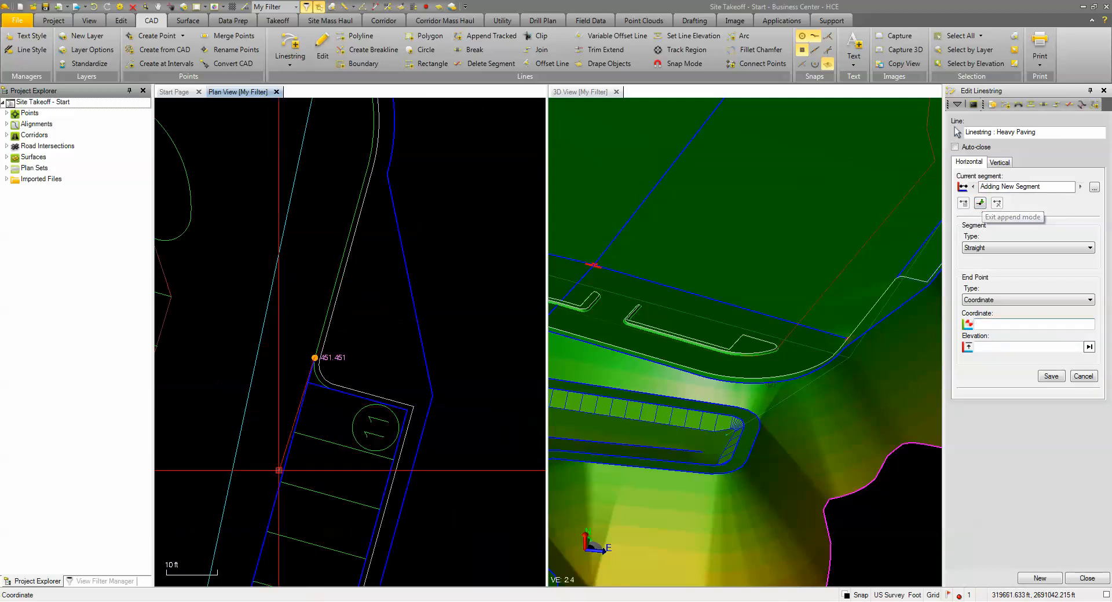
scroll(368, 367, "up", 2)
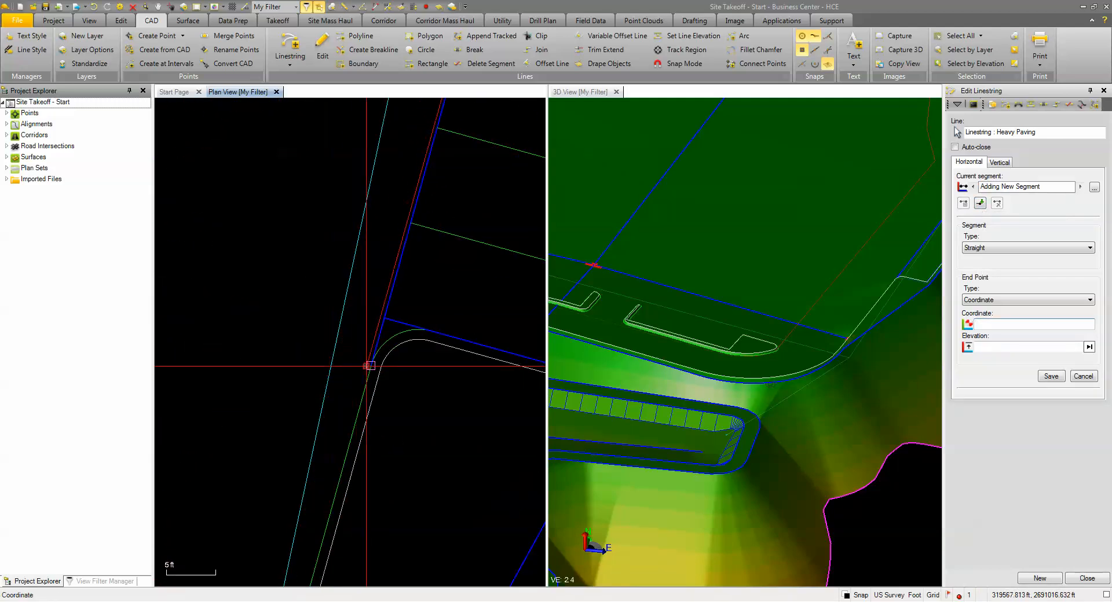
left_click(1084, 579)
Step: Review the highlighted potential design region boundaries across the whole supermarket site
scroll(383, 398, "down", 7)
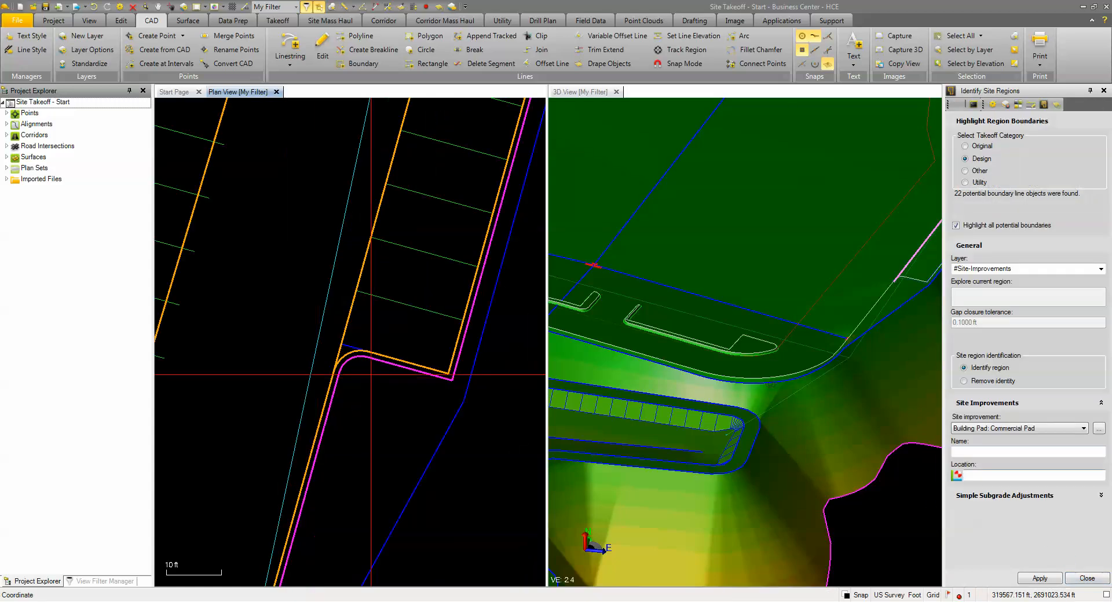
scroll(383, 398, "down", 4)
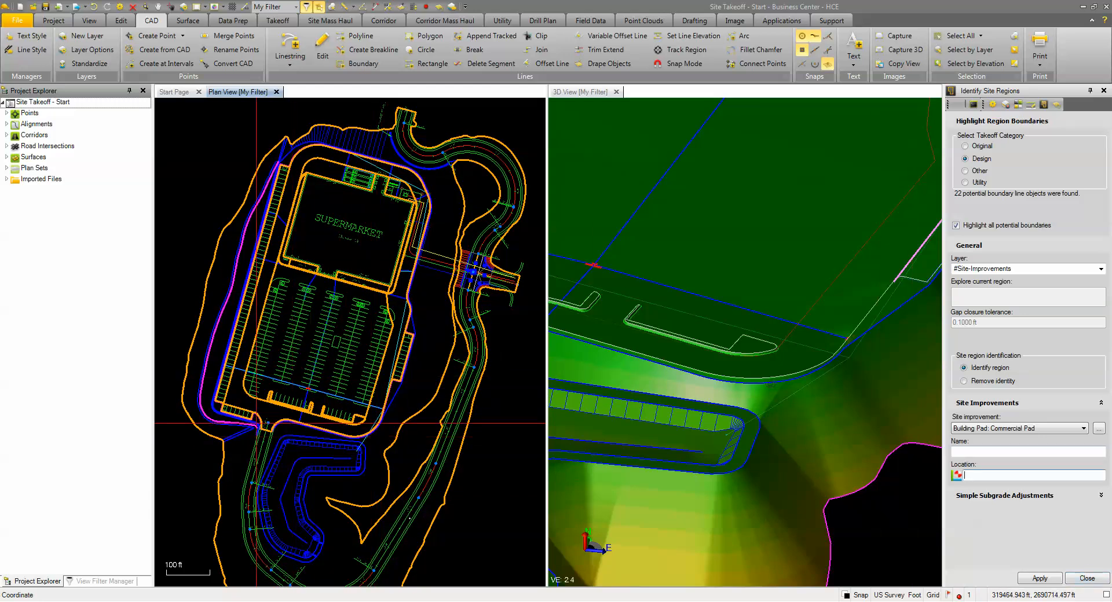
scroll(238, 408, "up", 2)
scroll(342, 362, "down", 1)
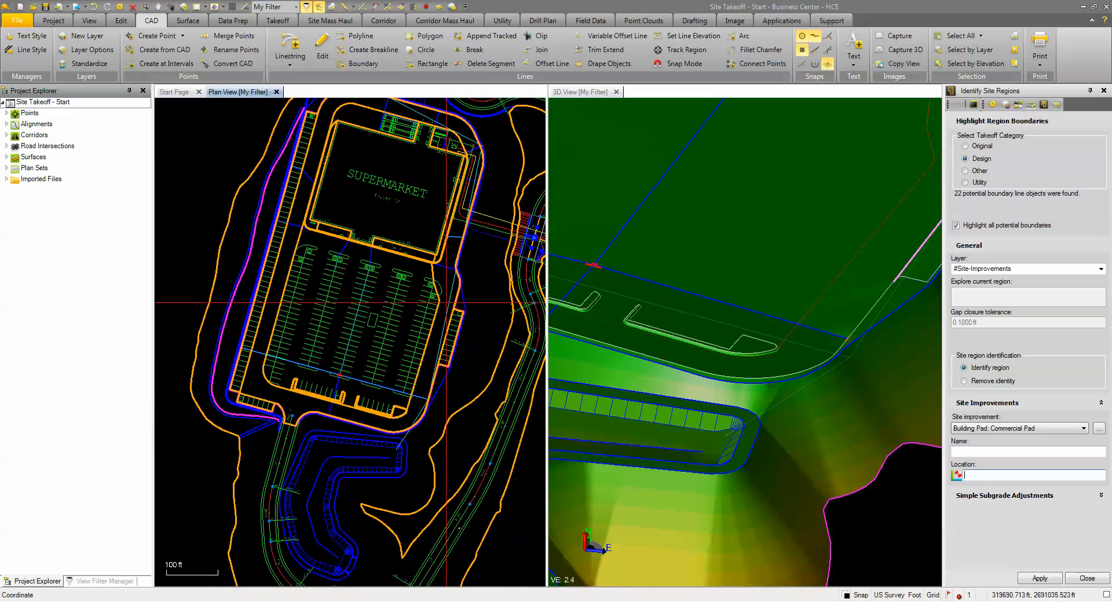
Step: Create a linestring named Seeded Area on a new green layer DES-Seeded Area assigned to the Design group
middle_click_drag(406, 239, 342, 373)
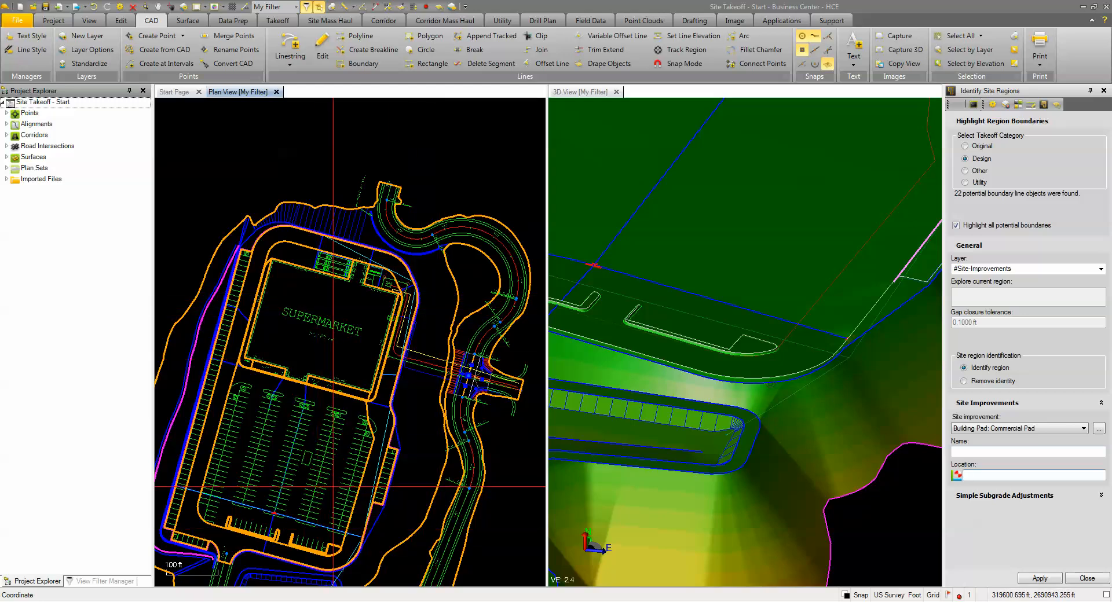
left_click(282, 40)
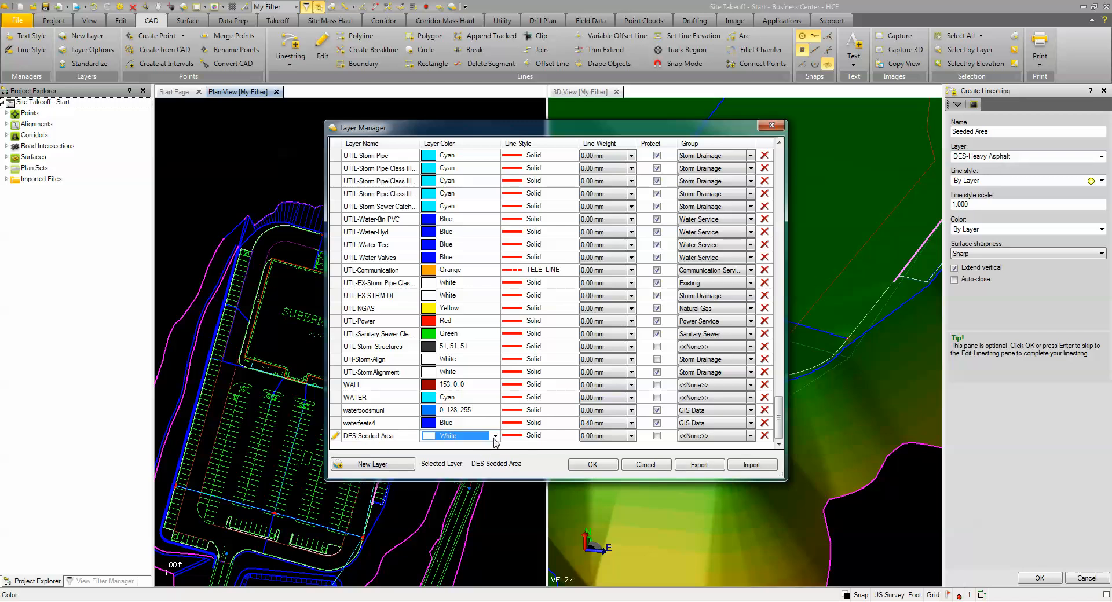
left_click(495, 437)
left_click(451, 447)
left_click(751, 436)
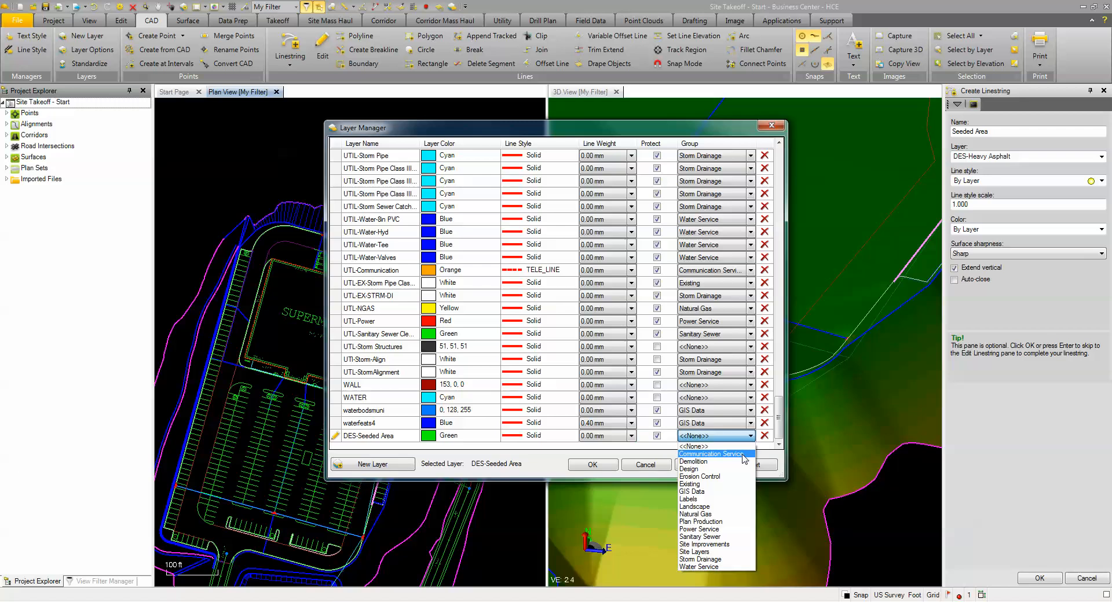
left_click(693, 469)
left_click(593, 465)
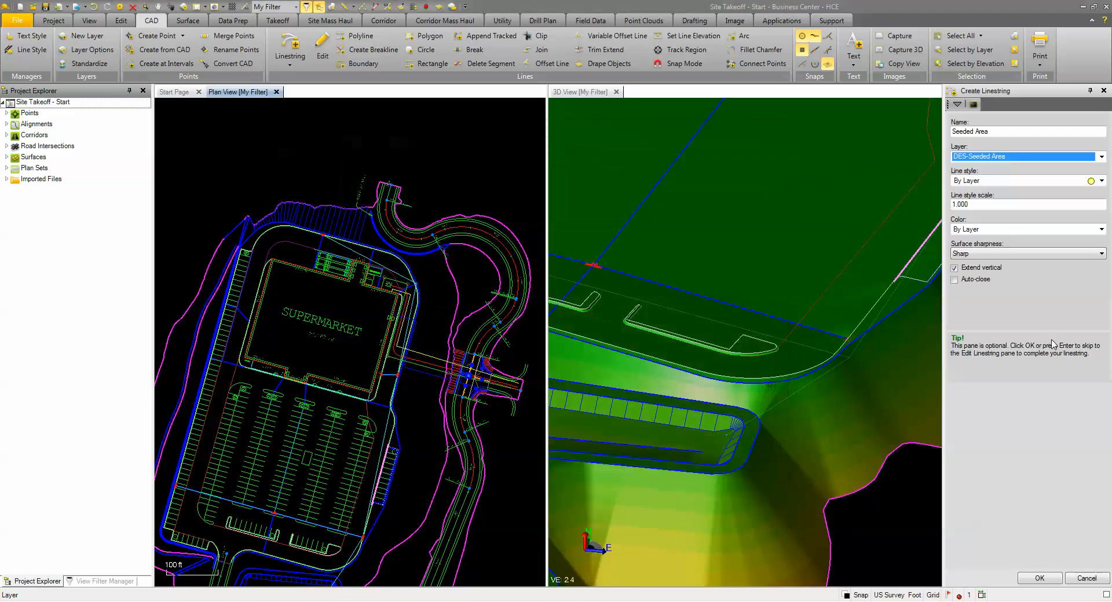
left_click(1034, 578)
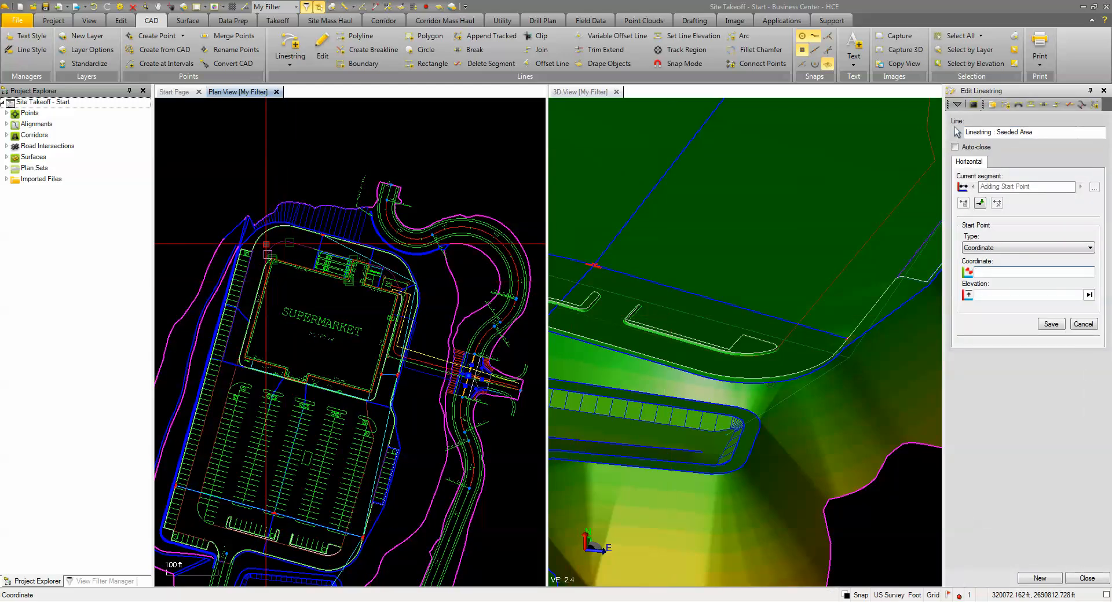
Step: Start the Seeded Area linestring at the magenta boundary's end near the site's northwest corner and add a straight segment to the adjacent blue slope line
scroll(252, 246, "up", 5)
scroll(252, 247, "up", 2)
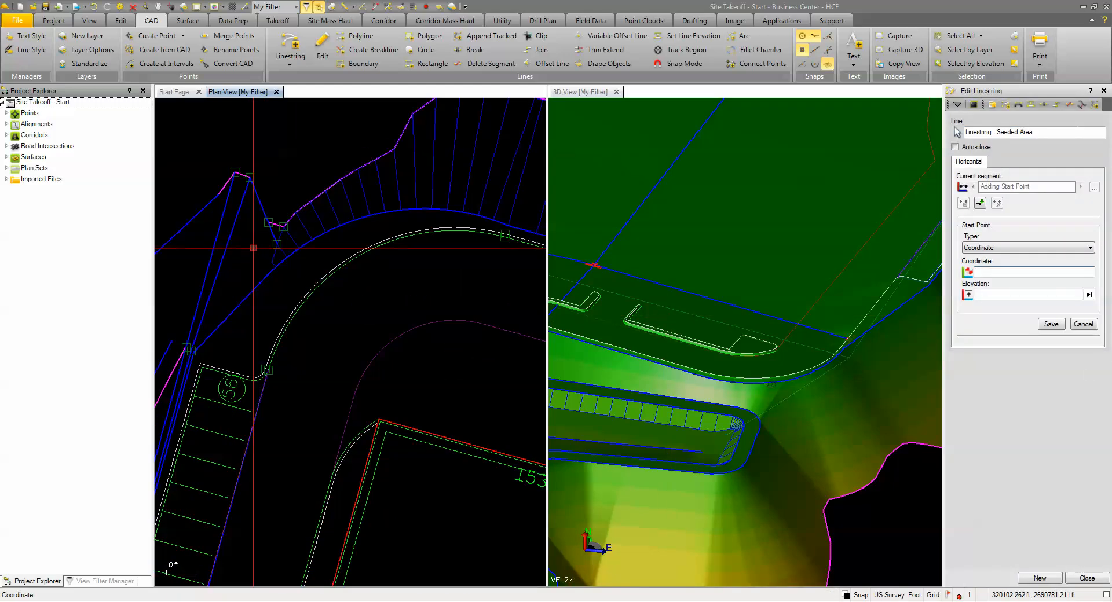
scroll(254, 248, "up", 3)
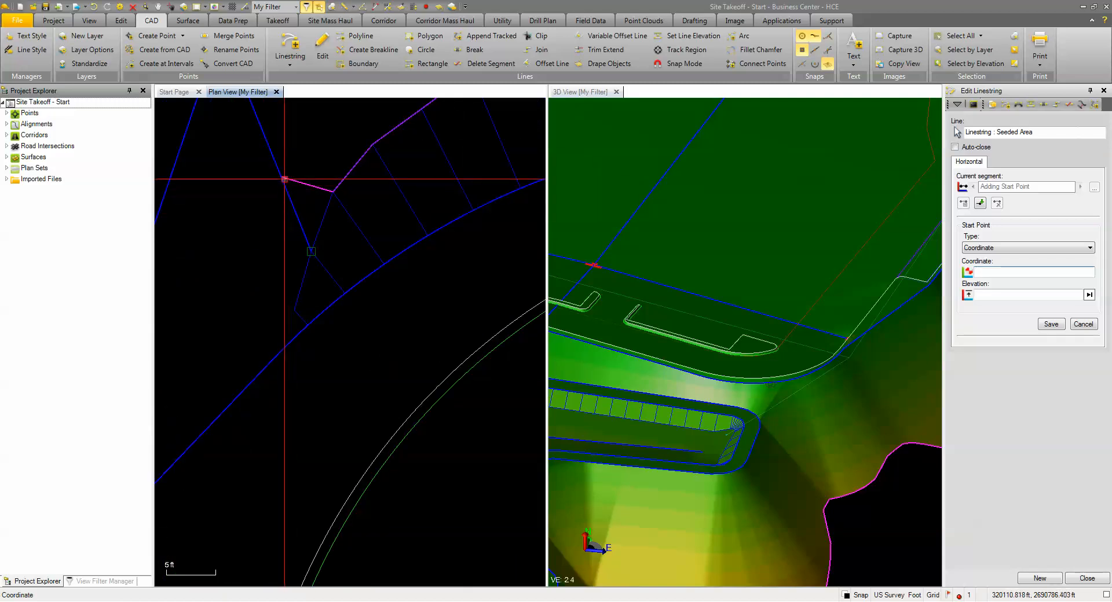
left_click(282, 177)
scroll(260, 256, "down", 2)
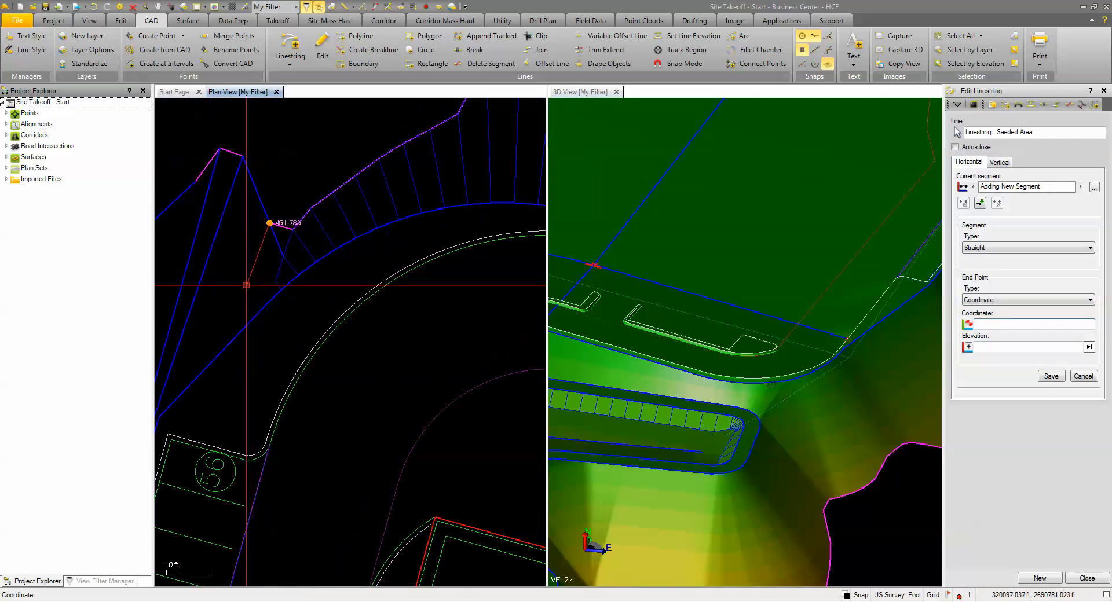
scroll(273, 220, "up", 2)
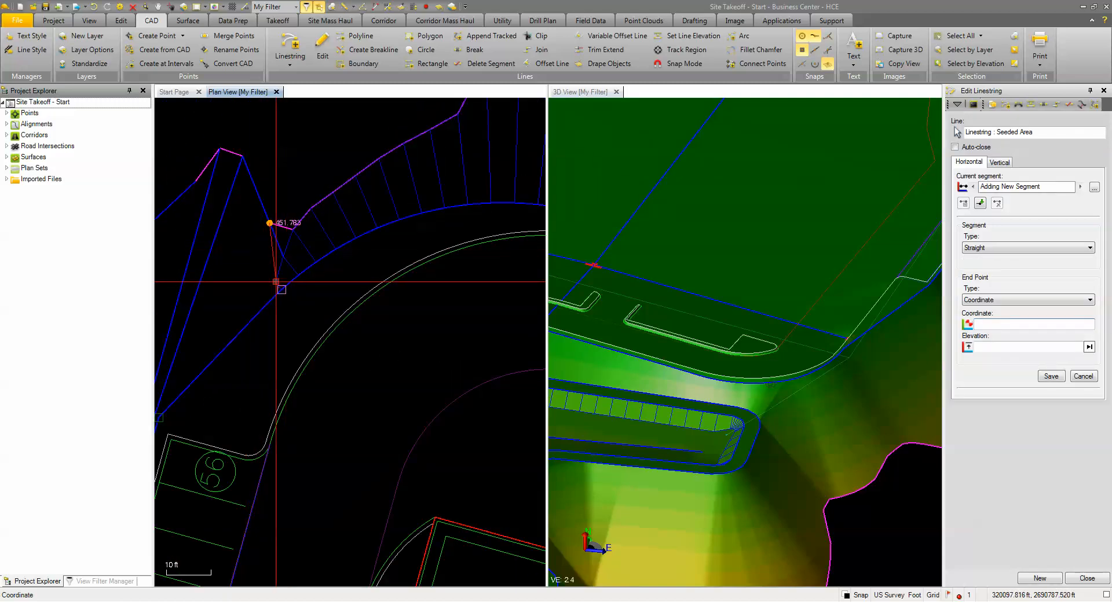
scroll(274, 231, "up", 2)
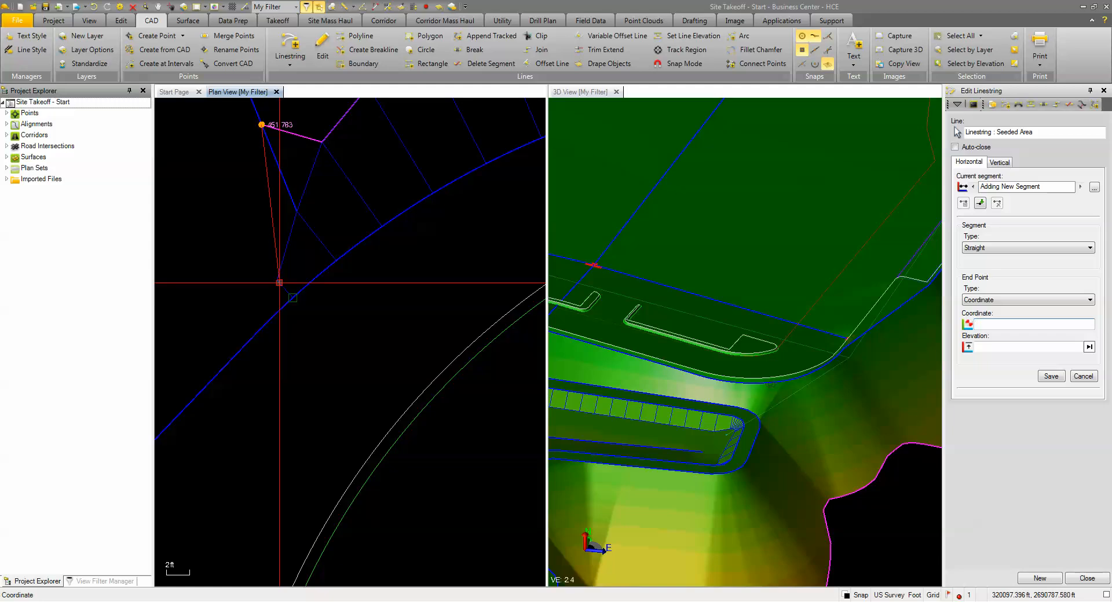
left_click(277, 280)
Step: Add a straight Seeded Area segment from the blue slope line to the outer curb corner at the north end of the 56-stall row
scroll(278, 281, "down", 3)
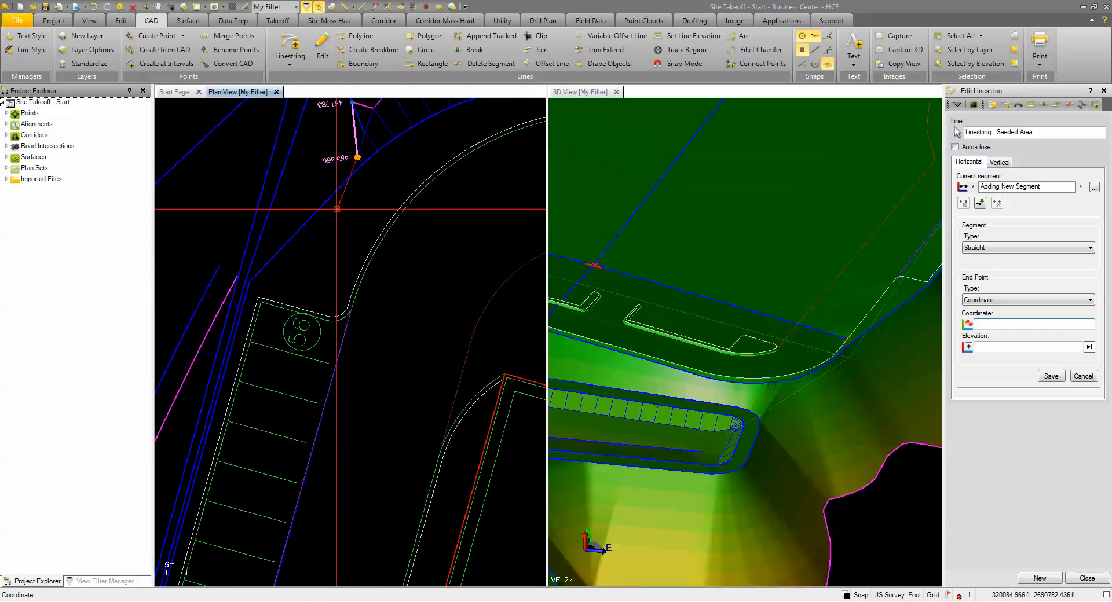
scroll(264, 290, "up", 3)
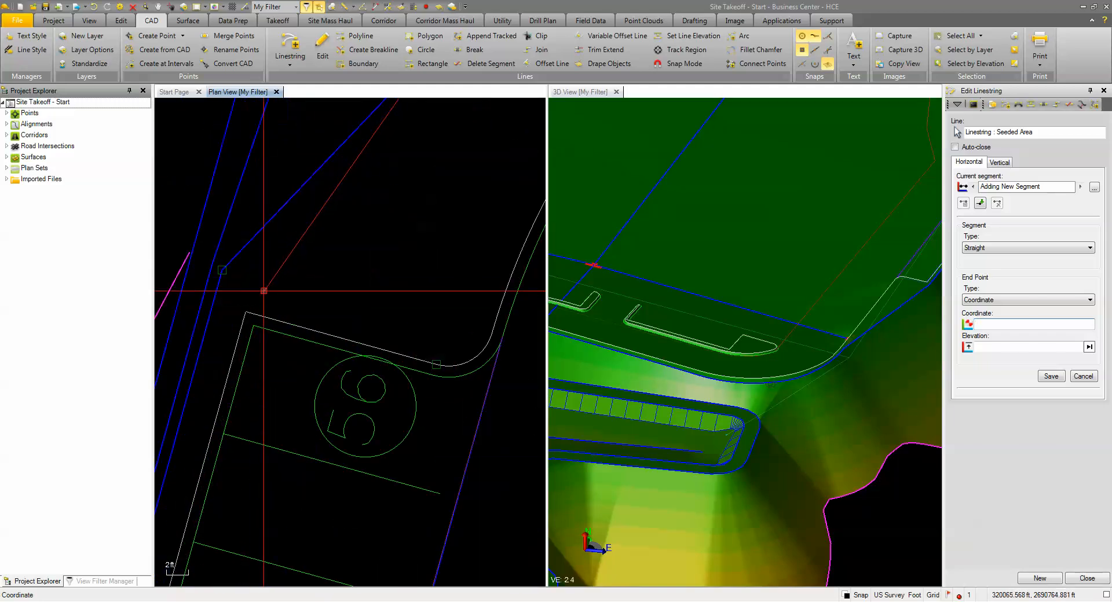
scroll(264, 291, "down", 4)
left_click(264, 314)
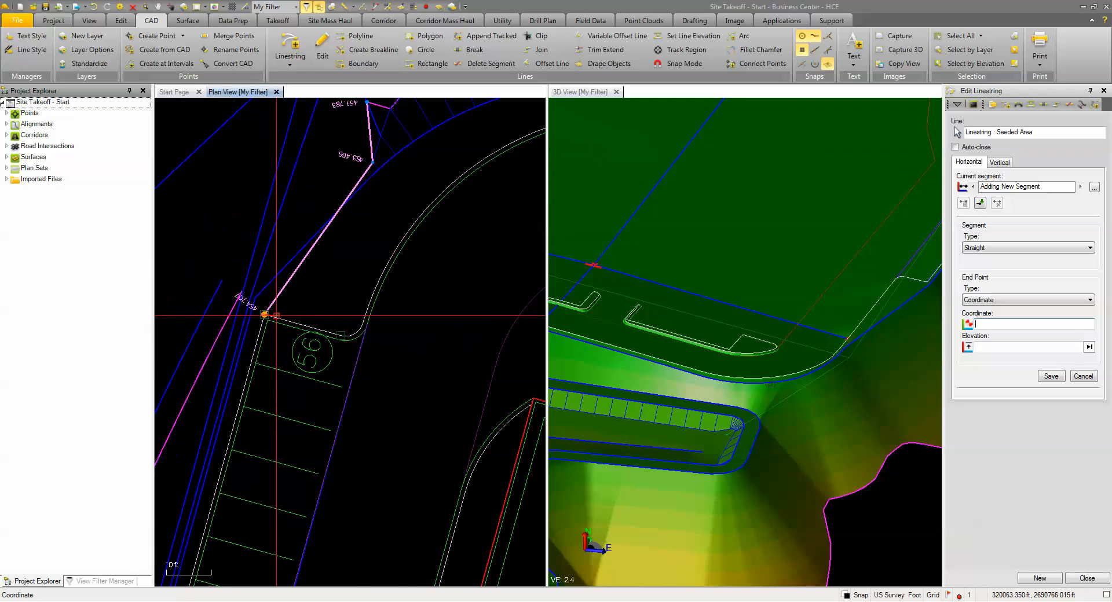
scroll(277, 316, "down", 2)
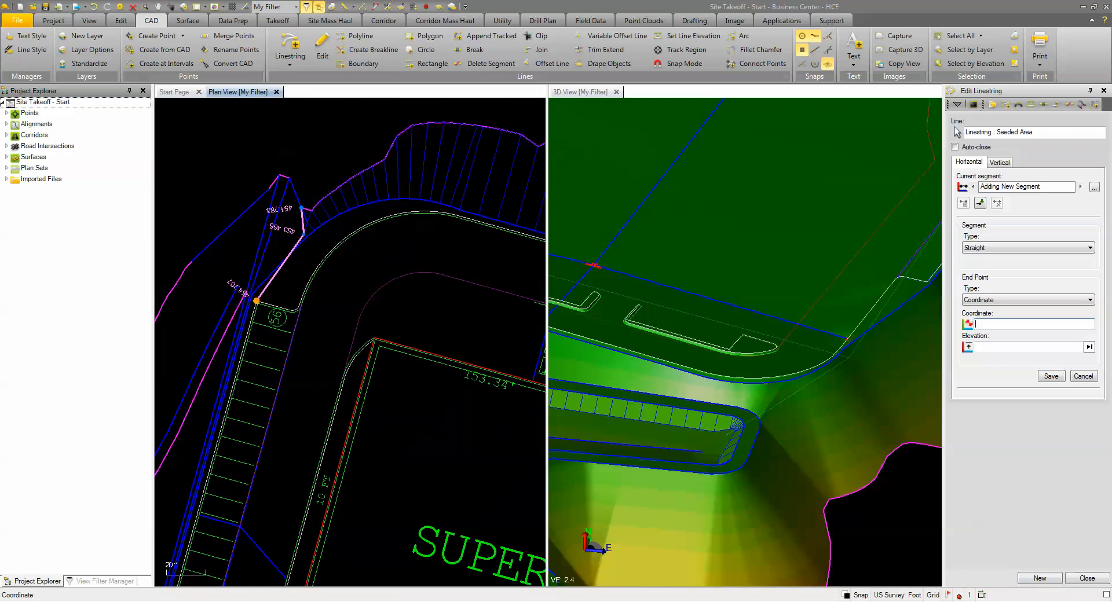
Step: Begin a new Seeded Area linestring at the northern slope boundary and add a straight segment to the north end of the retaining wall line
left_click(1040, 578)
scroll(412, 203, "down", 3)
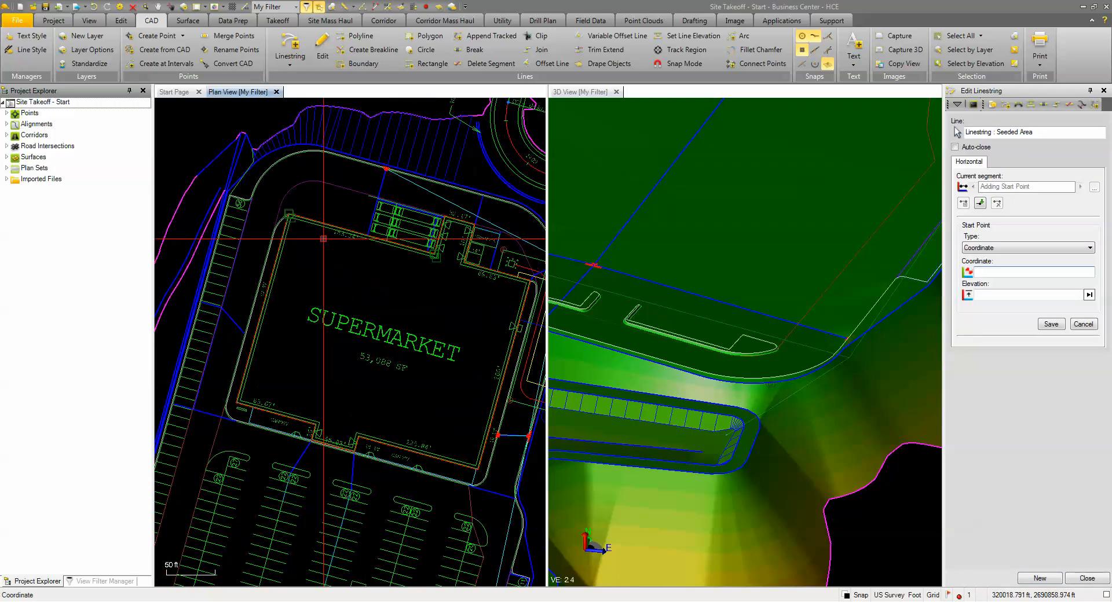
middle_click_drag(411, 203, 319, 349)
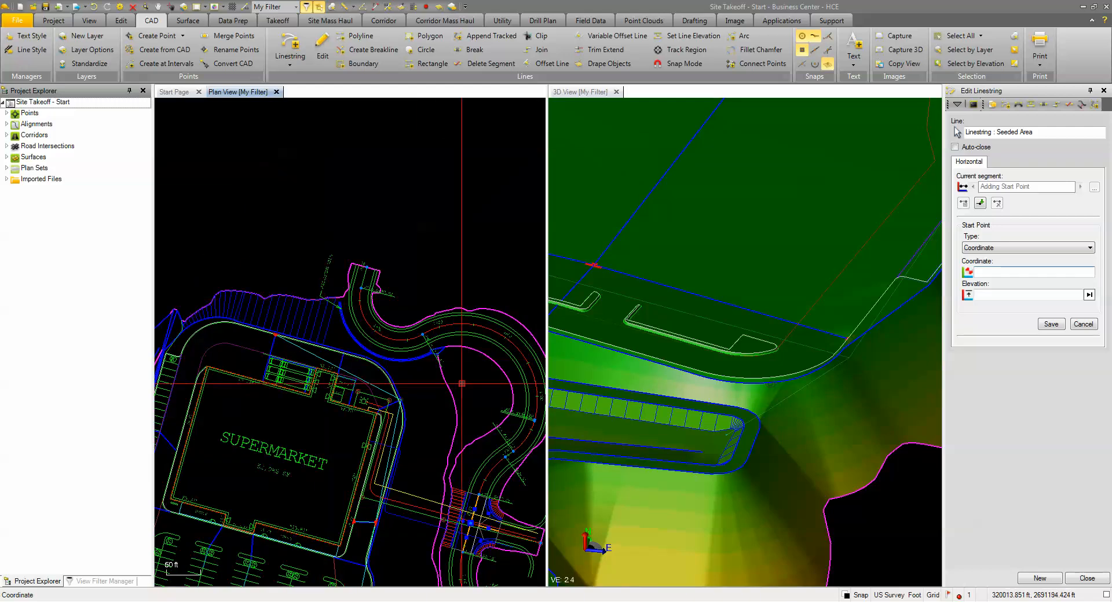
scroll(326, 299, "up", 7)
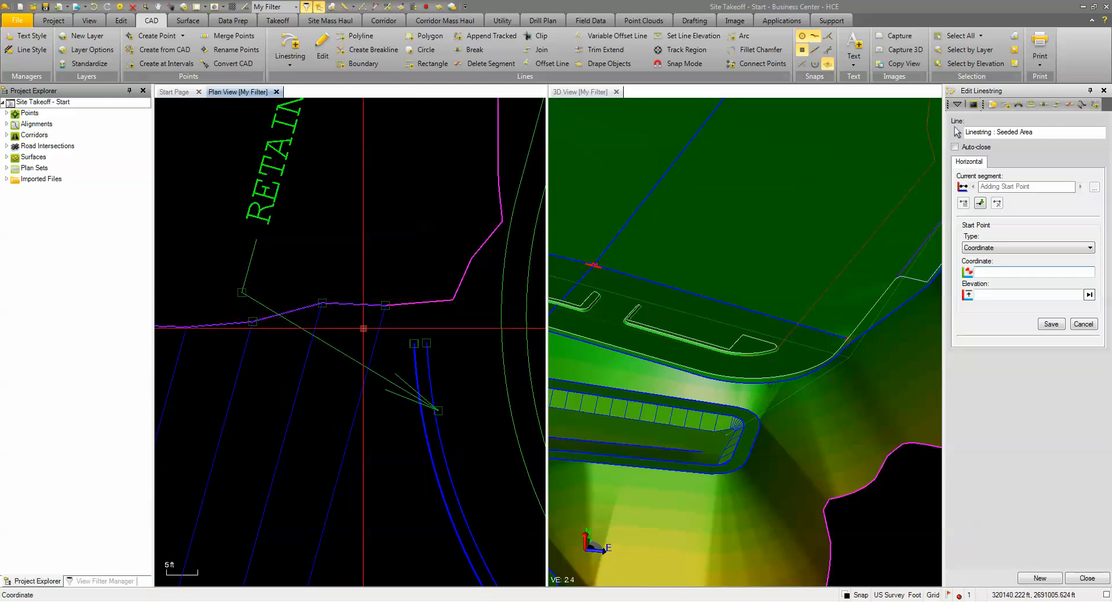
left_click(385, 305)
scroll(398, 303, "up", 6)
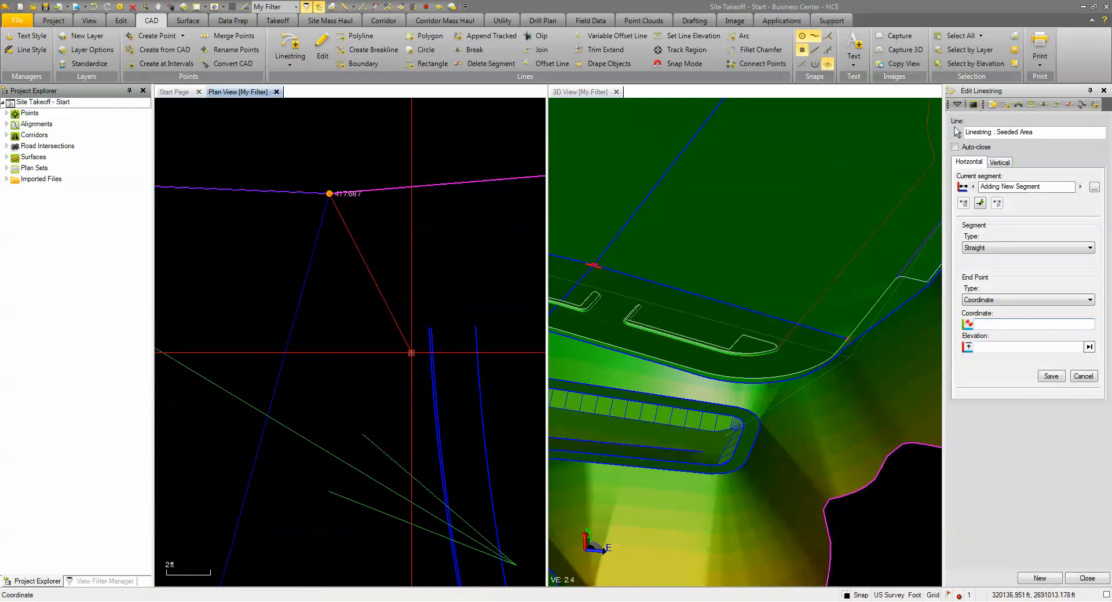
scroll(453, 309, "down", 4)
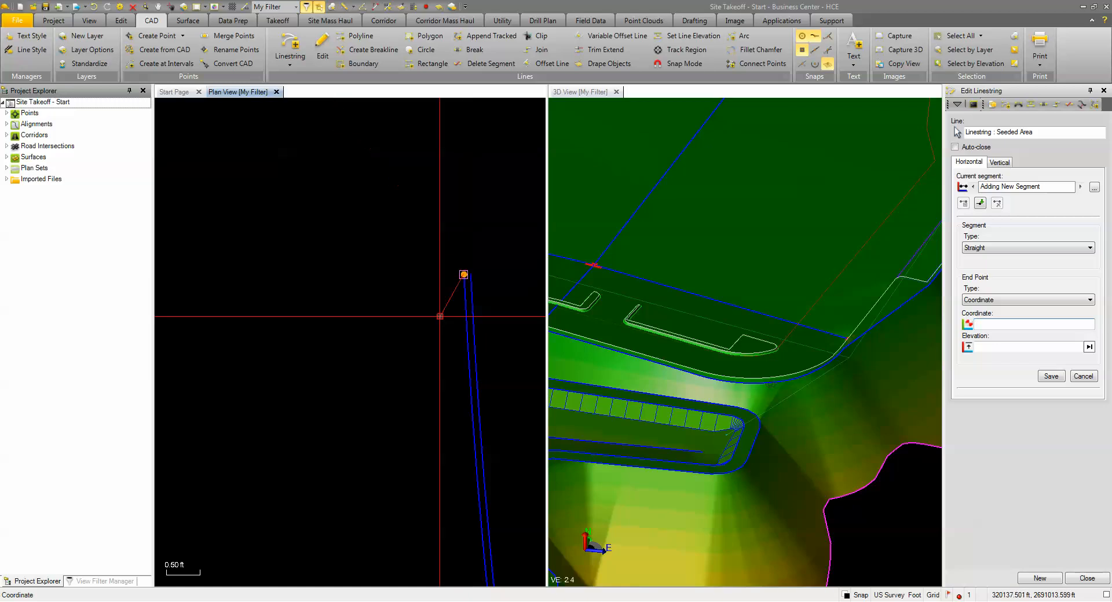
Step: Choose retaining wall line TBW-Bot for appending to the Seeded Area linestring and set its start clip to 0.00 at the north end
left_click(1095, 105)
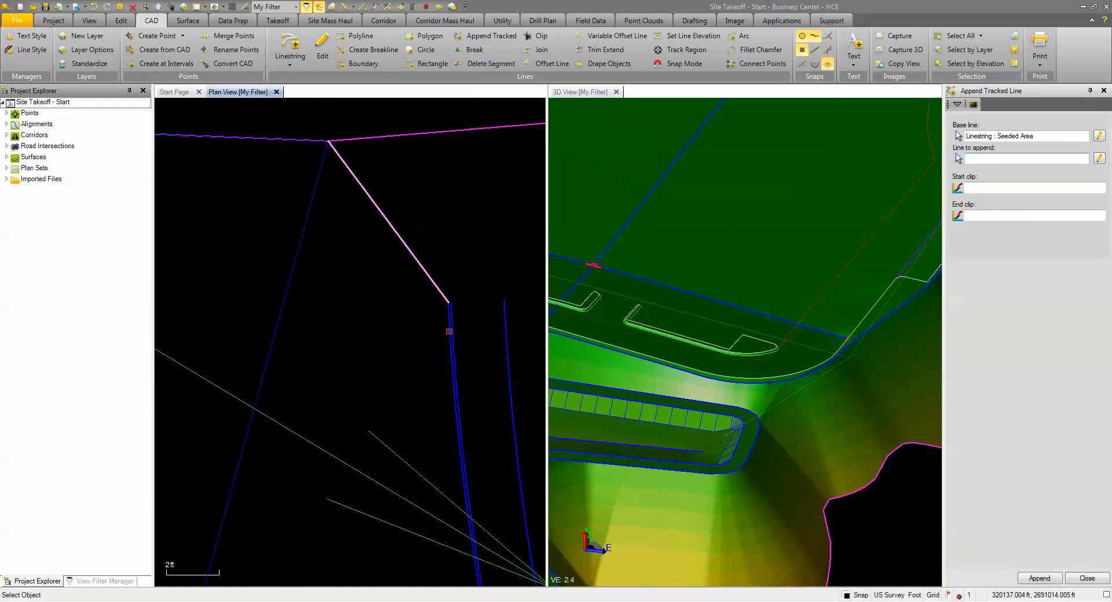
left_click(449, 332)
scroll(427, 403, "down", 3)
scroll(424, 384, "up", 3)
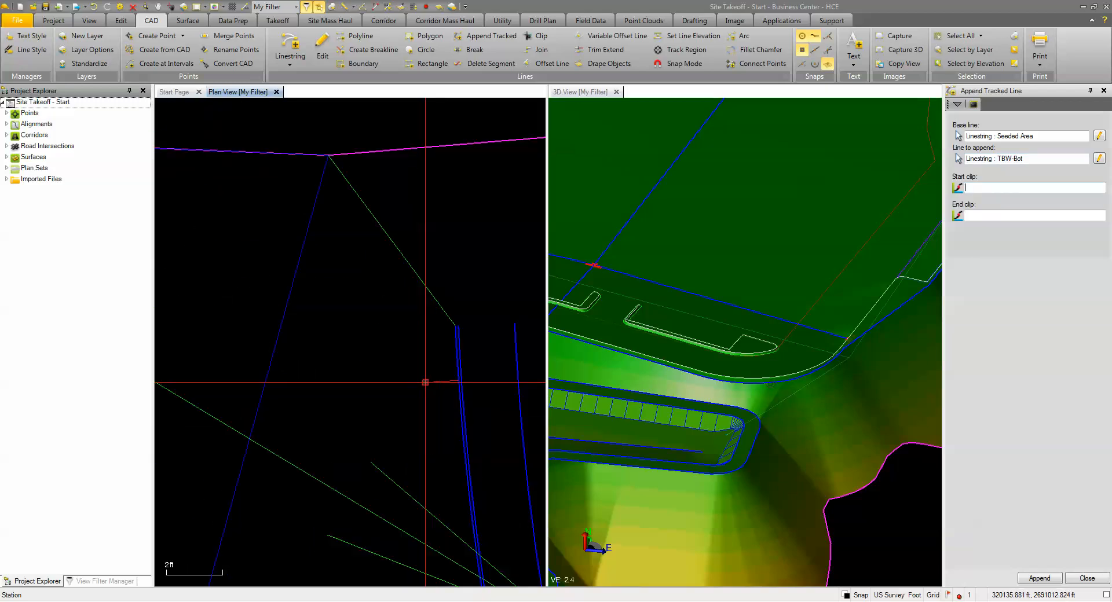
left_click(454, 327)
Step: Clip TBW-Bot at its east end near PRC 1+73.37 and append it to the Seeded Area linestring
scroll(384, 432, "down", 5)
middle_click_drag(384, 518, 271, 248)
scroll(271, 248, "down", 4)
middle_click_drag(427, 383, 245, 371)
scroll(394, 340, "up", 1)
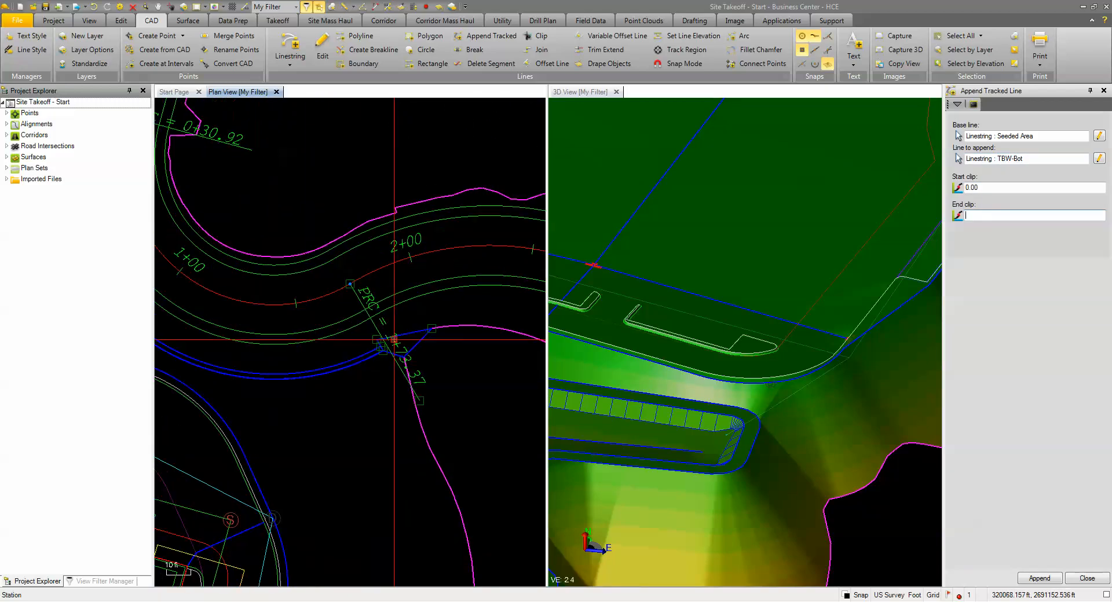
scroll(394, 339, "up", 3)
scroll(328, 387, "up", 3)
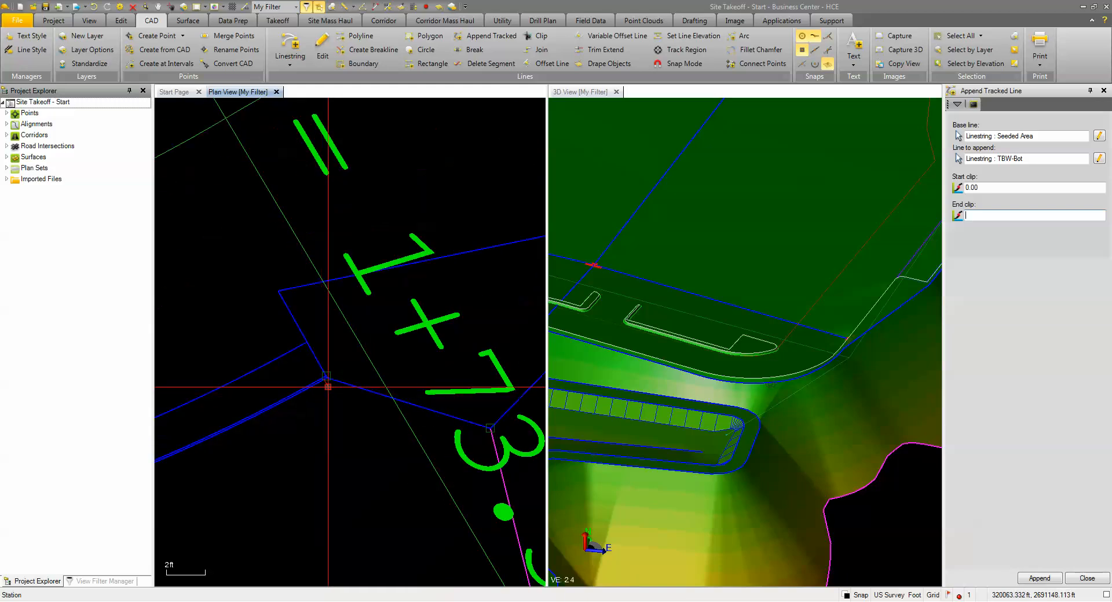
scroll(328, 387, "up", 3)
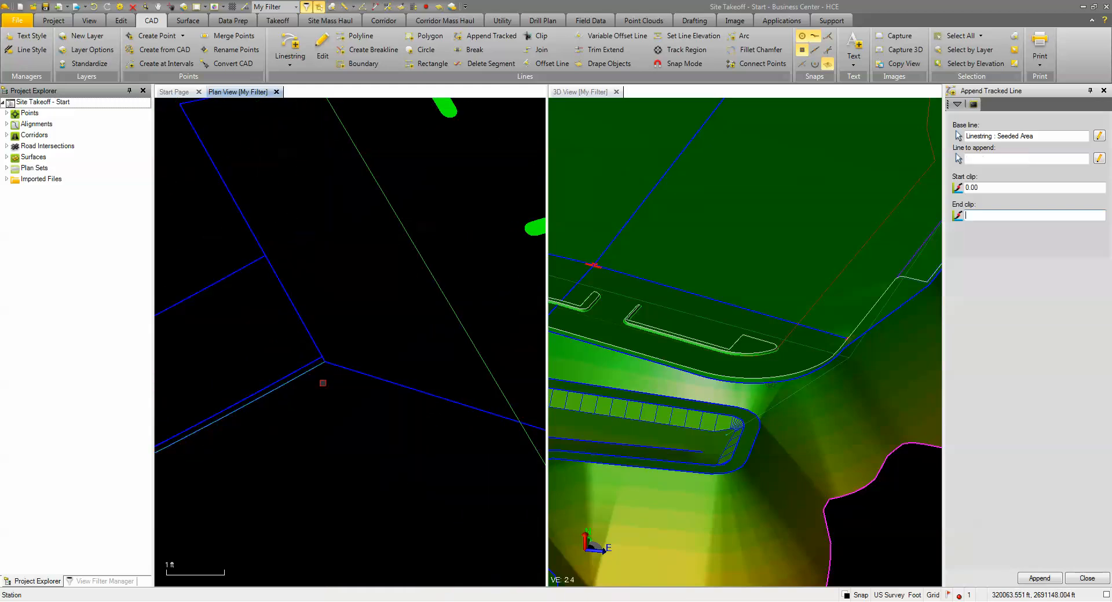
left_click(1085, 579)
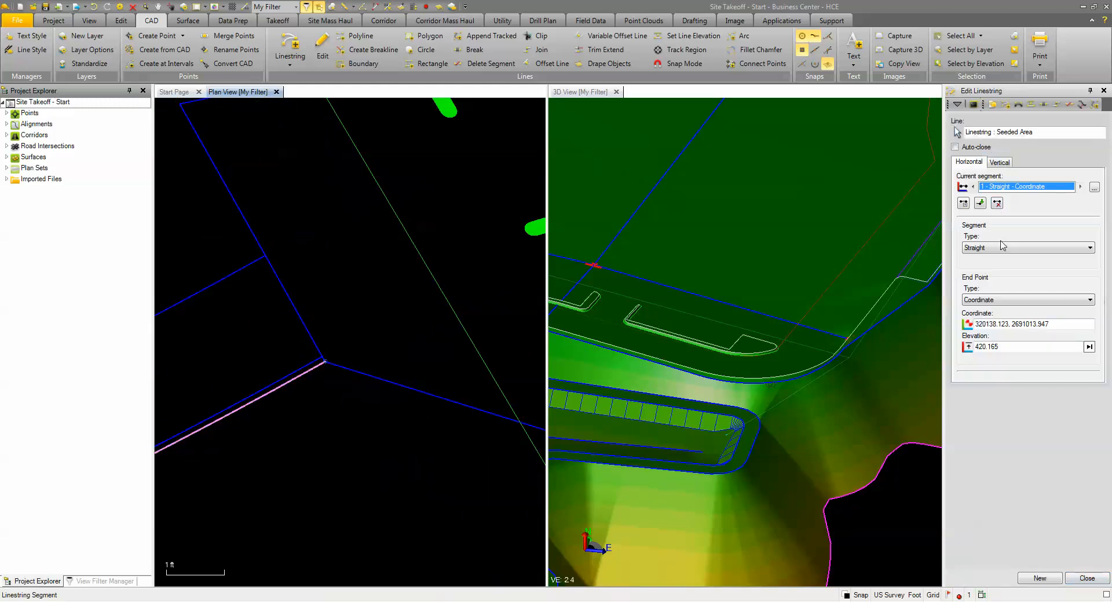
Step: Add a straight segment from the retaining wall line's east end to the start of the adjacent magenta boundary
left_click(980, 204)
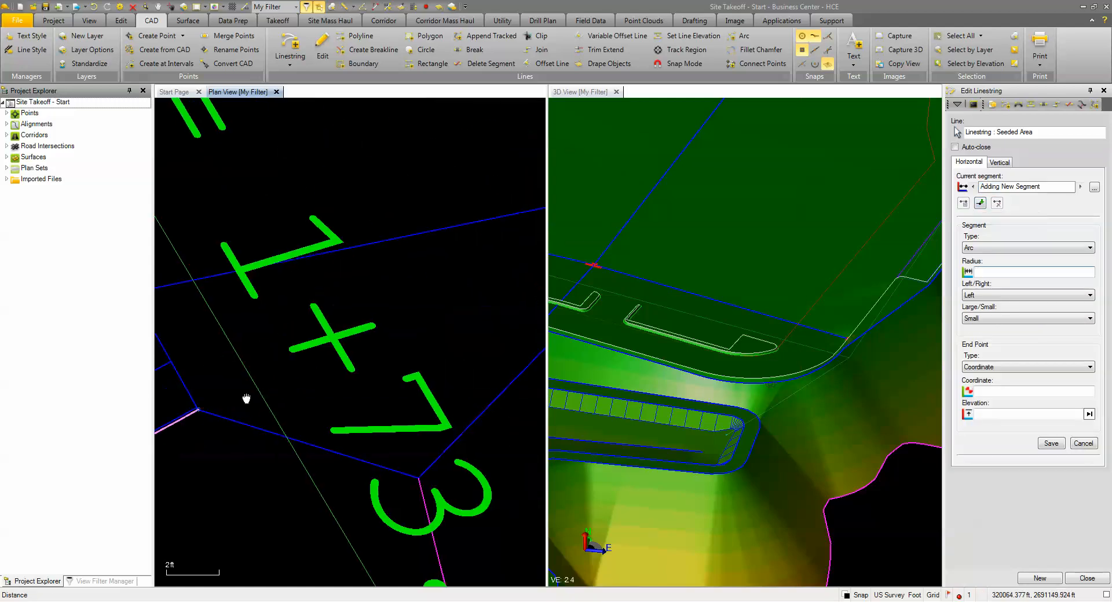
left_click(1020, 248)
left_click(1020, 258)
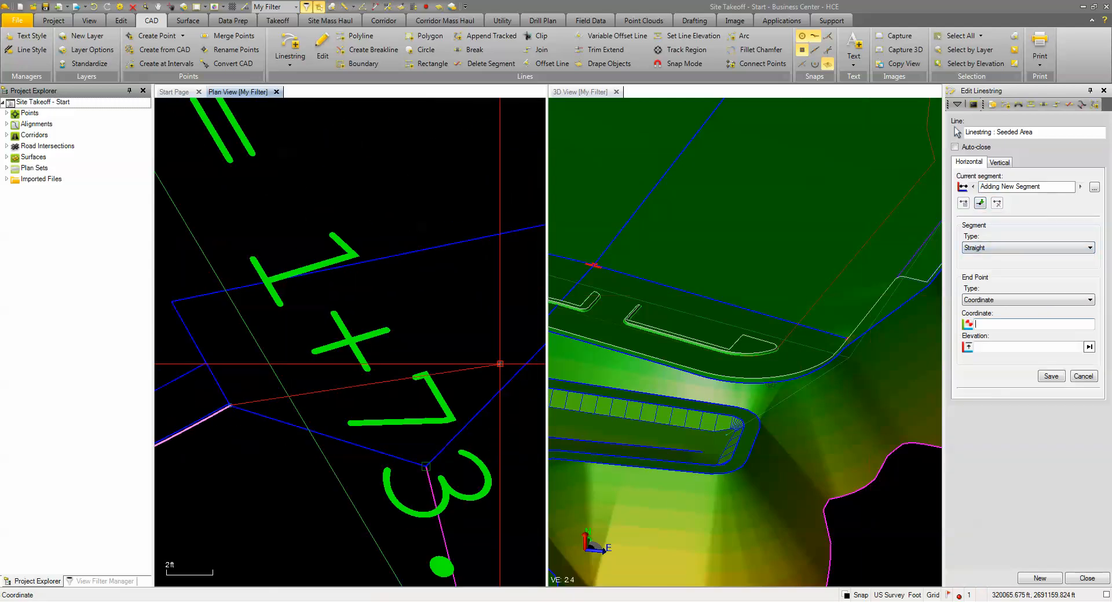
scroll(400, 381, "down", 3)
middle_click_drag(400, 380, 285, 391)
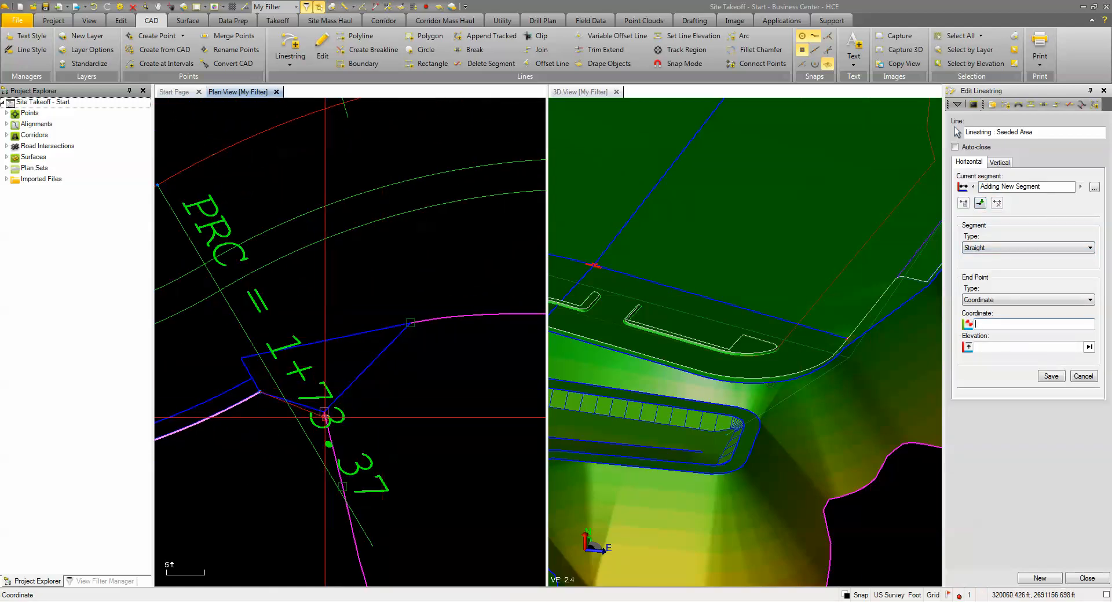
scroll(323, 415, "down", 5)
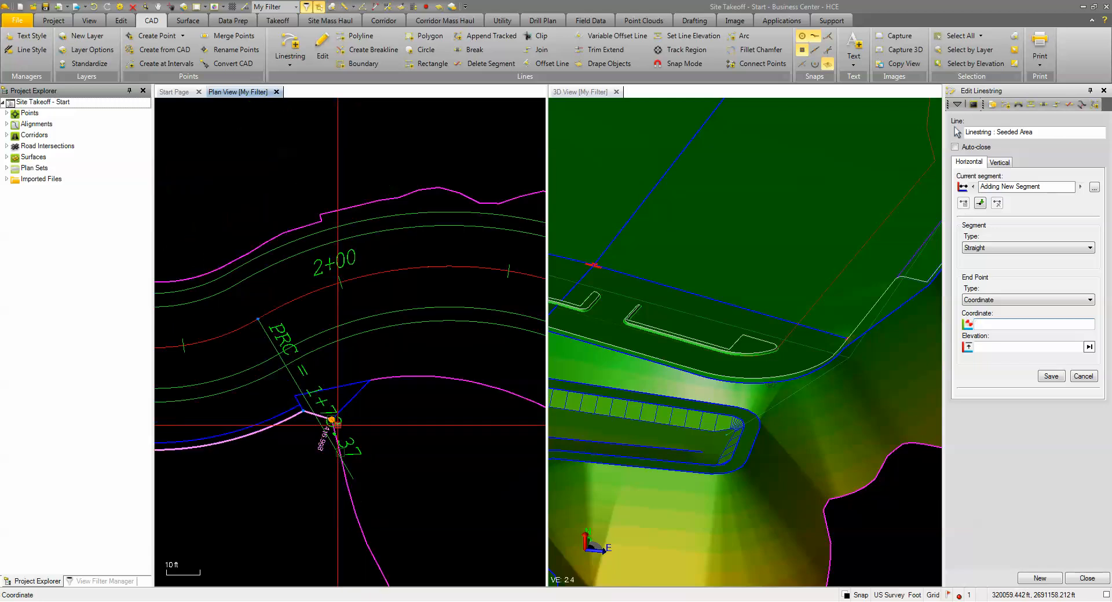
Step: Begin another Seeded Area linestring at the south end of the curb line where the access road meets the parking lot near 19+95.47
scroll(387, 264, "down", 3)
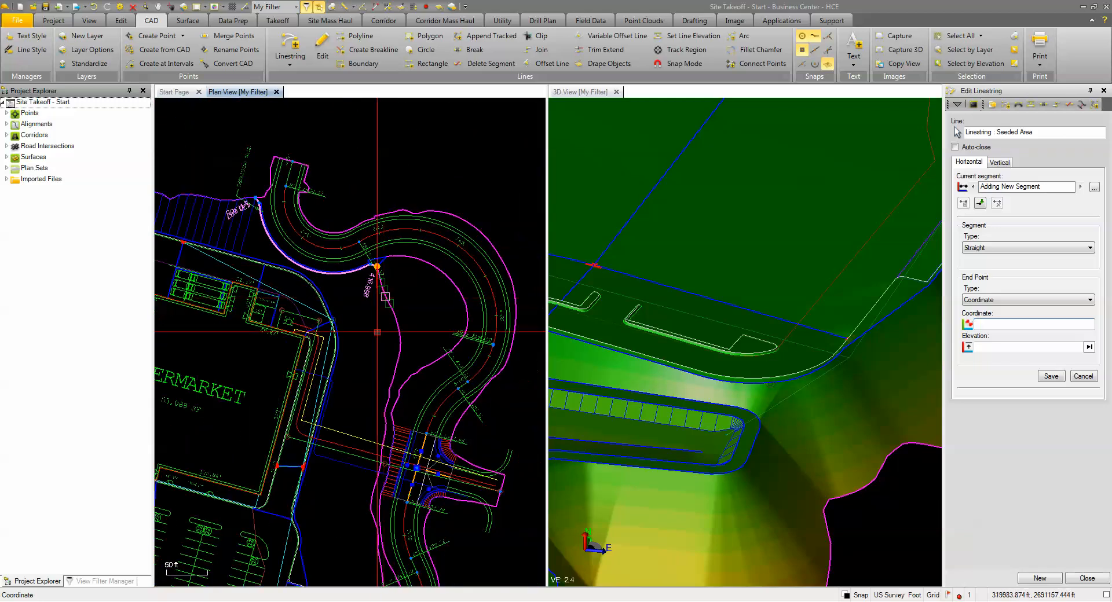
middle_click_drag(369, 357, 413, 247)
middle_click_drag(388, 322, 425, 188)
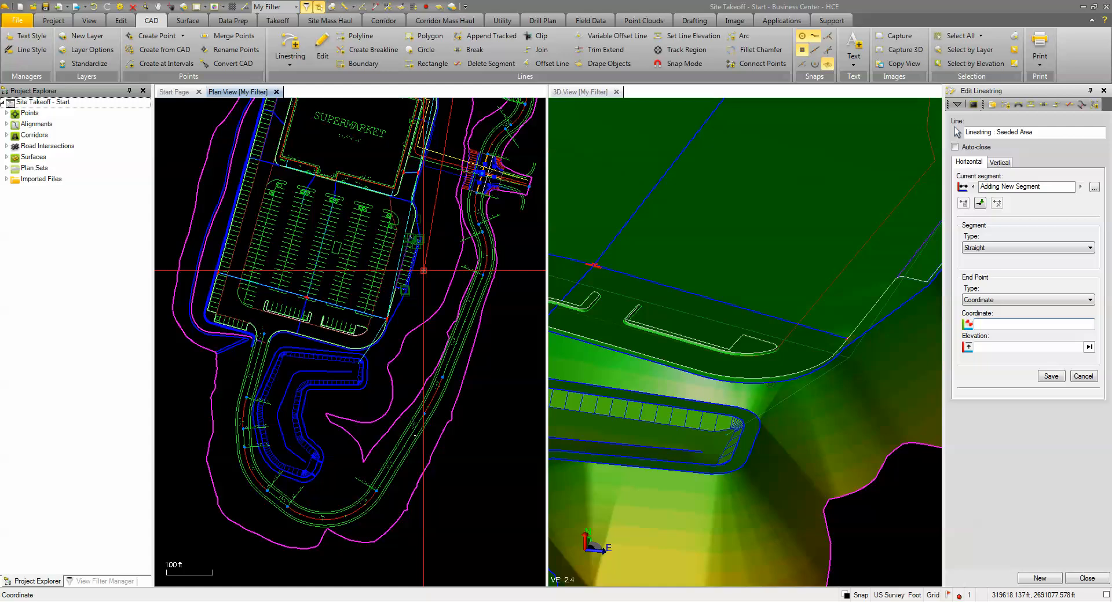
left_click(1049, 579)
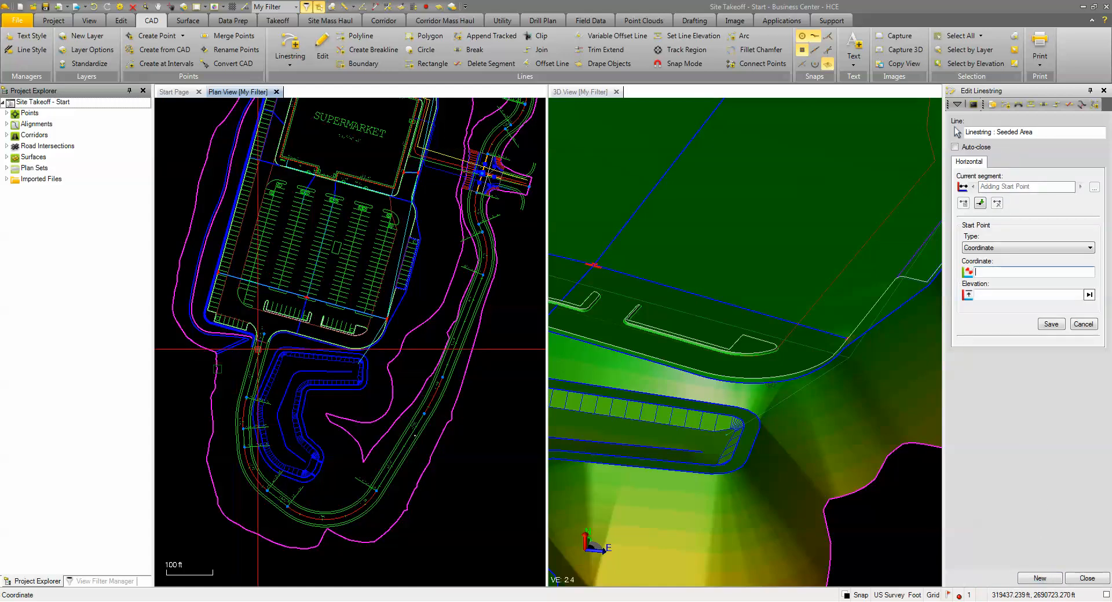
scroll(267, 346, "up", 1)
scroll(268, 346, "up", 6)
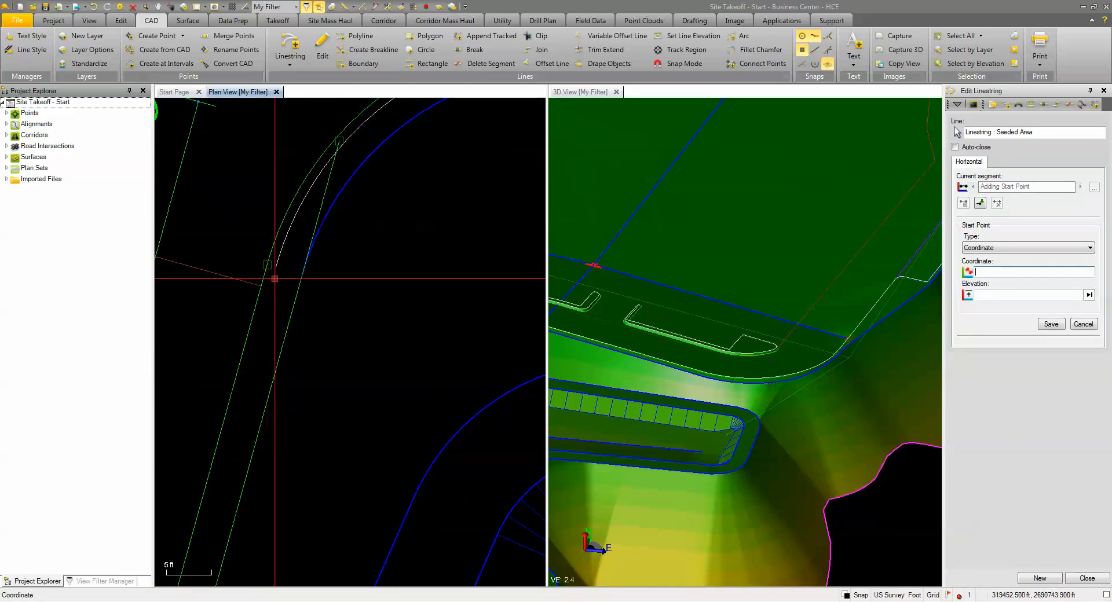
left_click(276, 266)
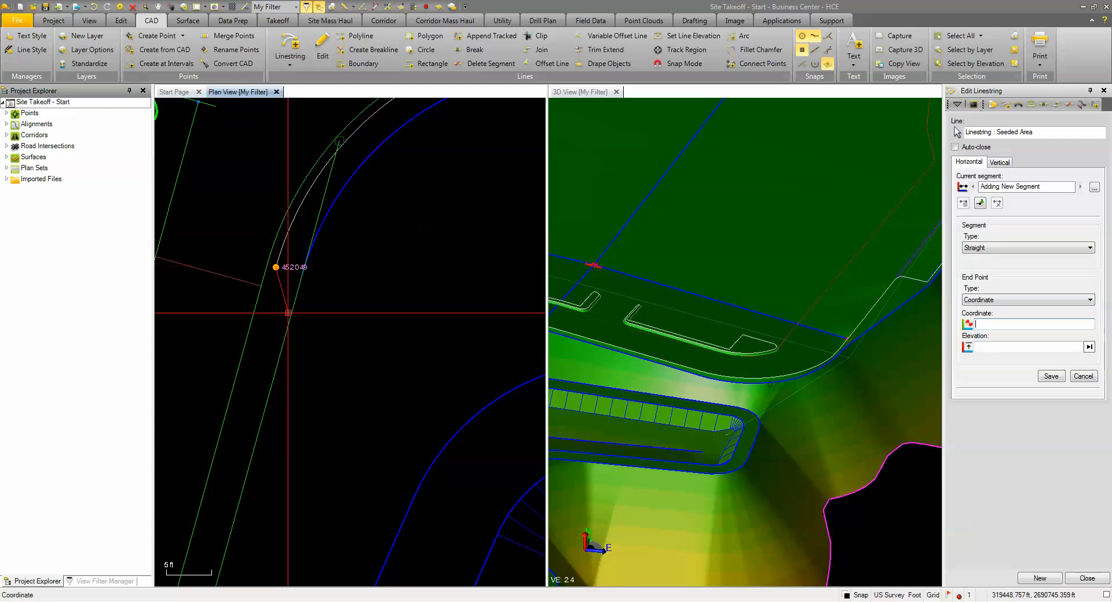
Step: Add a straight segment from the curb end, perpendicular to the road's pond-side edge line
scroll(279, 308, "down", 3)
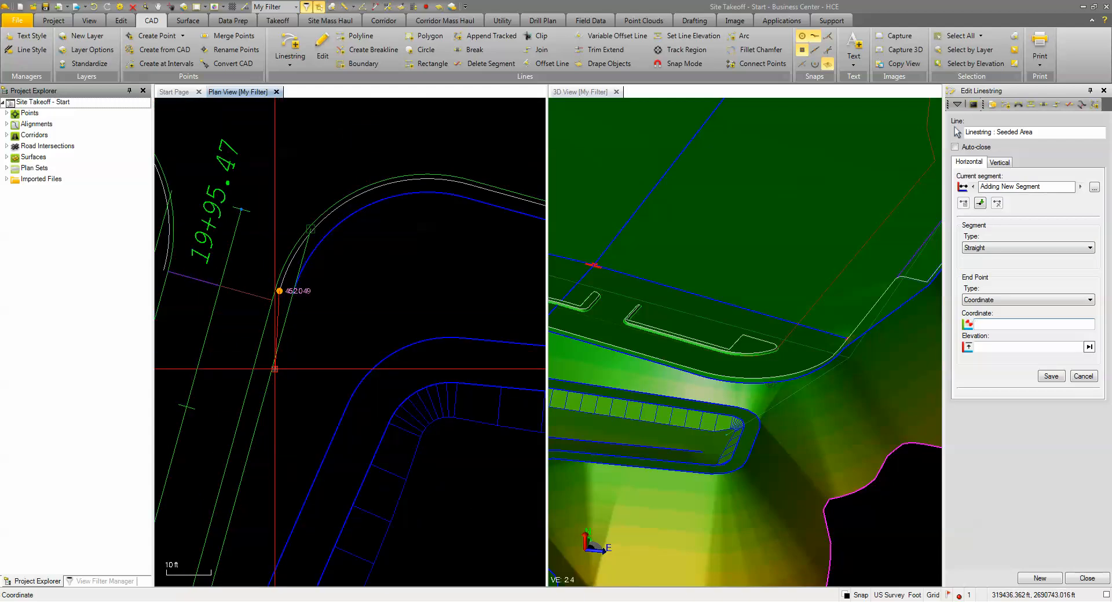
scroll(296, 307, "up", 4)
right_click(319, 293)
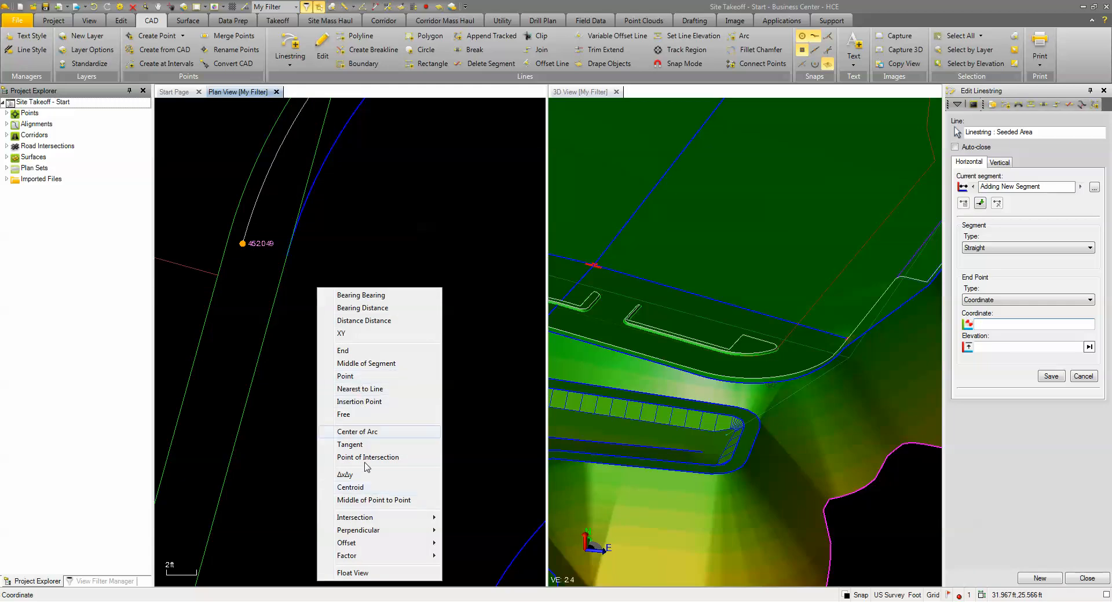
mouse_move(374, 536)
left_click(459, 547)
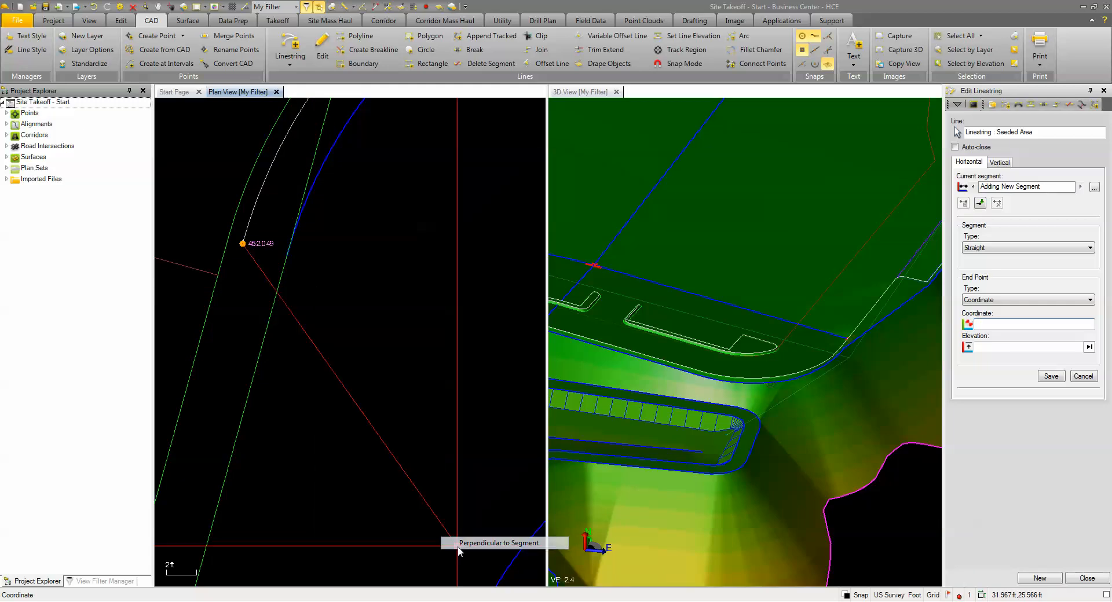
left_click(284, 263)
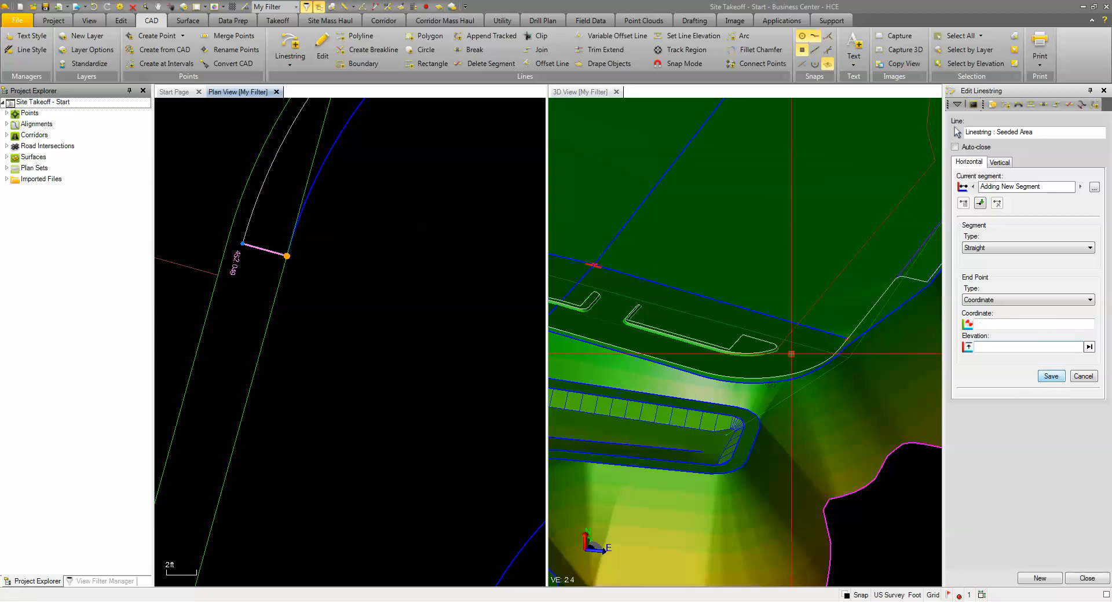
Step: Append the road's pond-side edge line to the Seeded Area linestring, clipped from 1929.69 to opposite the magenta boundary tip near PC 13+62.35
left_click(1096, 104)
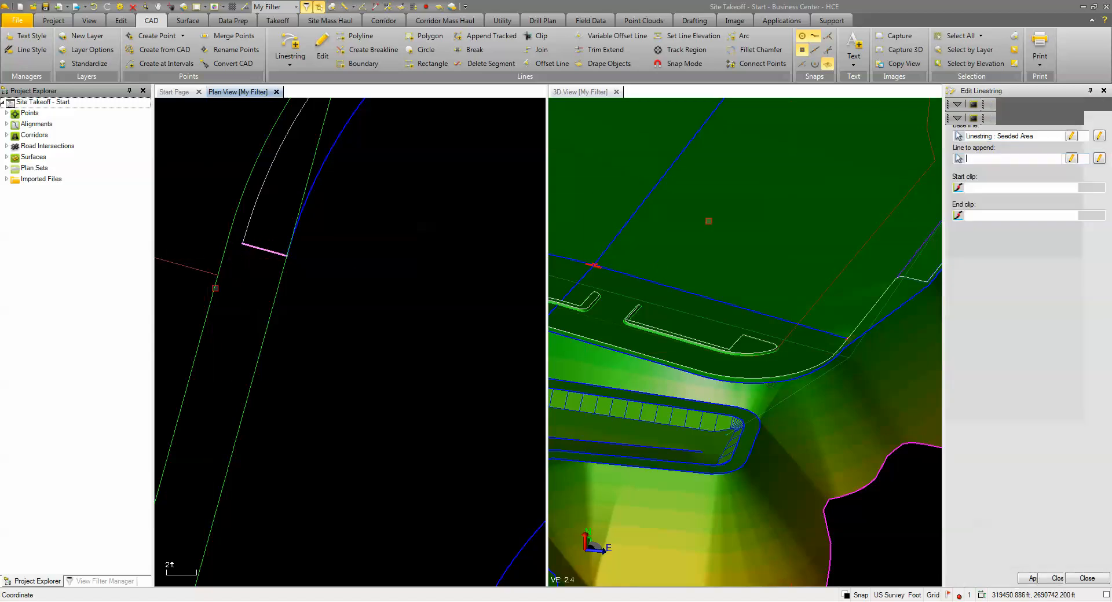
left_click(287, 256)
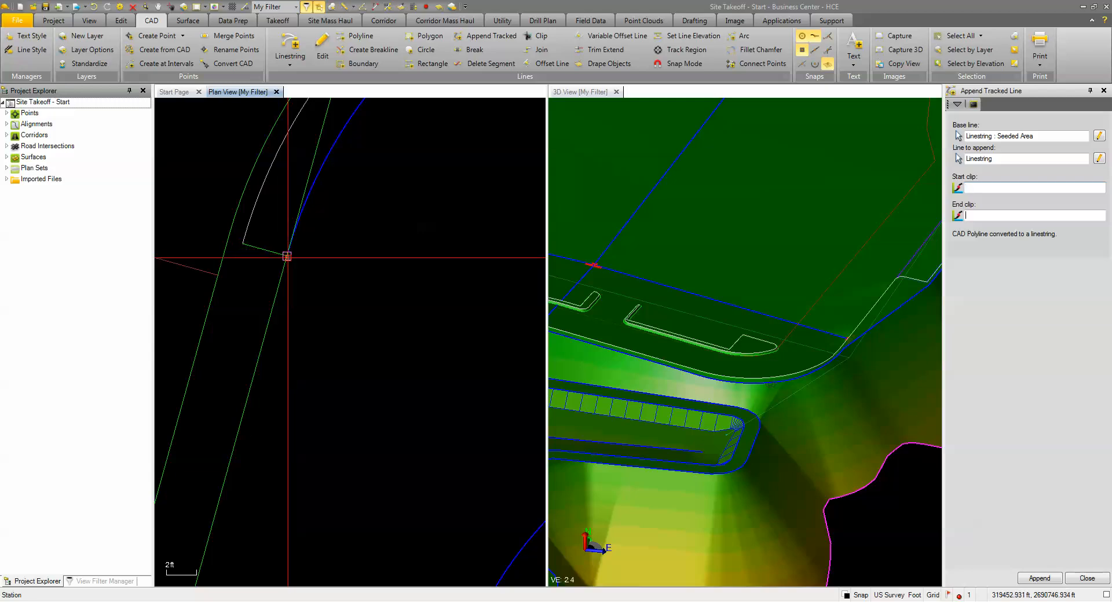
left_click(288, 258)
scroll(305, 317, "down", 7)
scroll(279, 235, "down", 4)
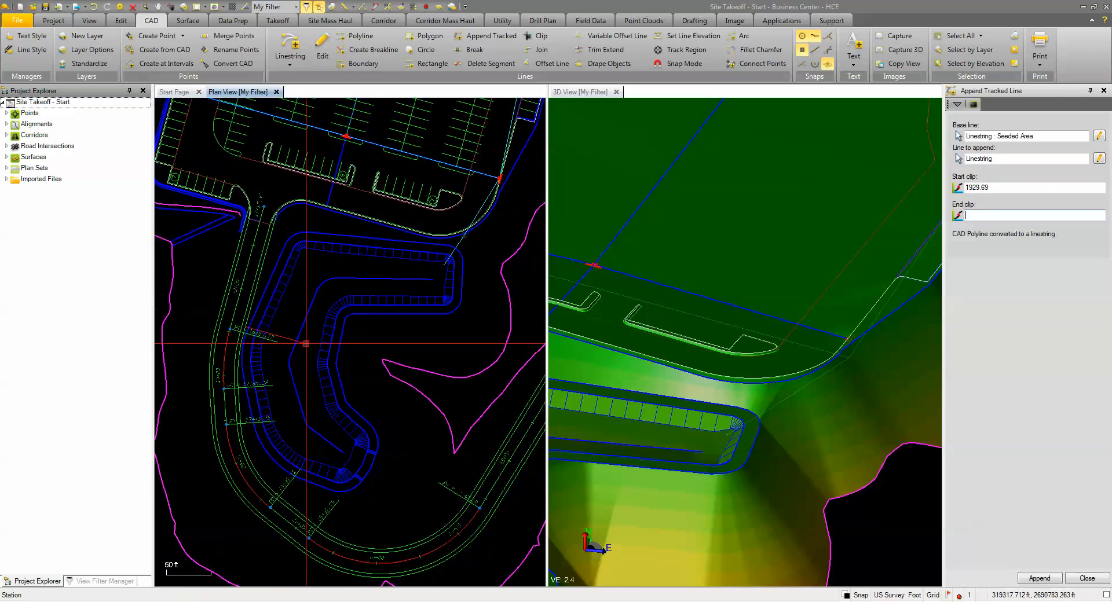
scroll(418, 310, "up", 6)
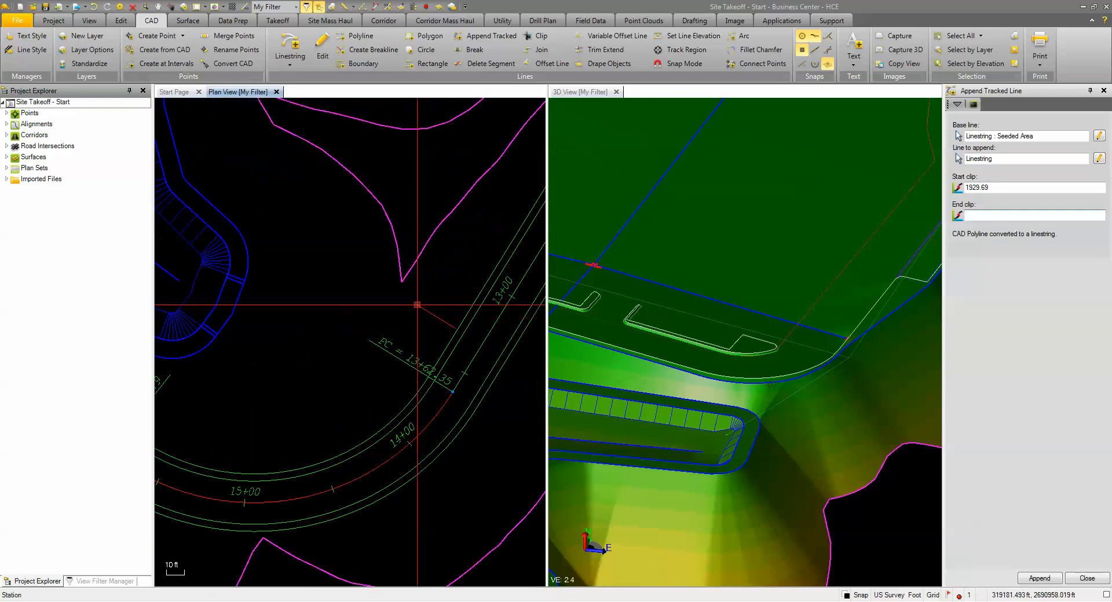
scroll(408, 301, "up", 2)
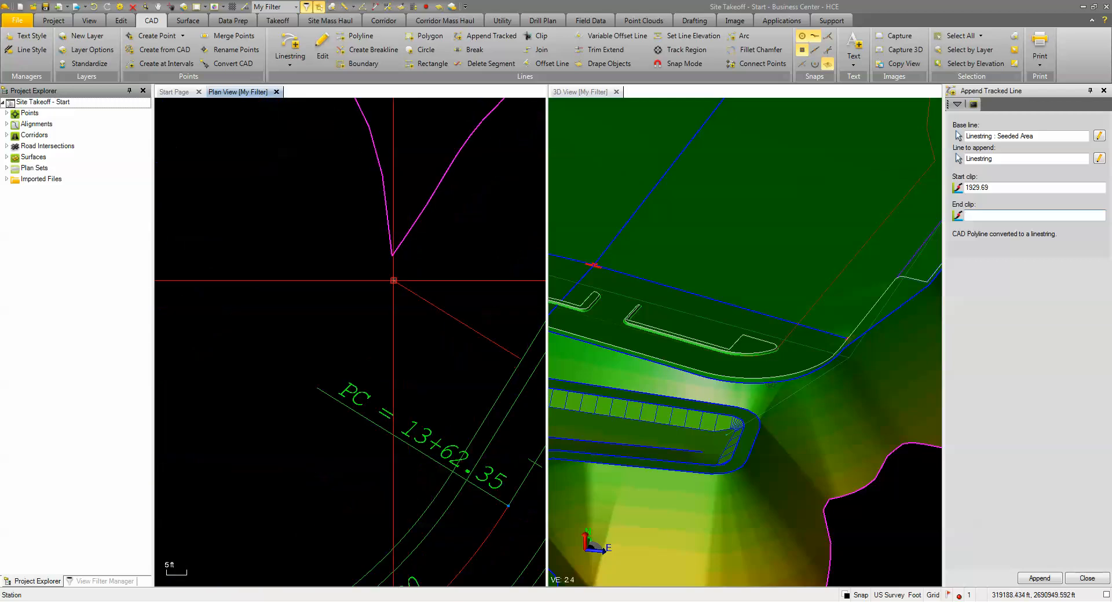
key("Return")
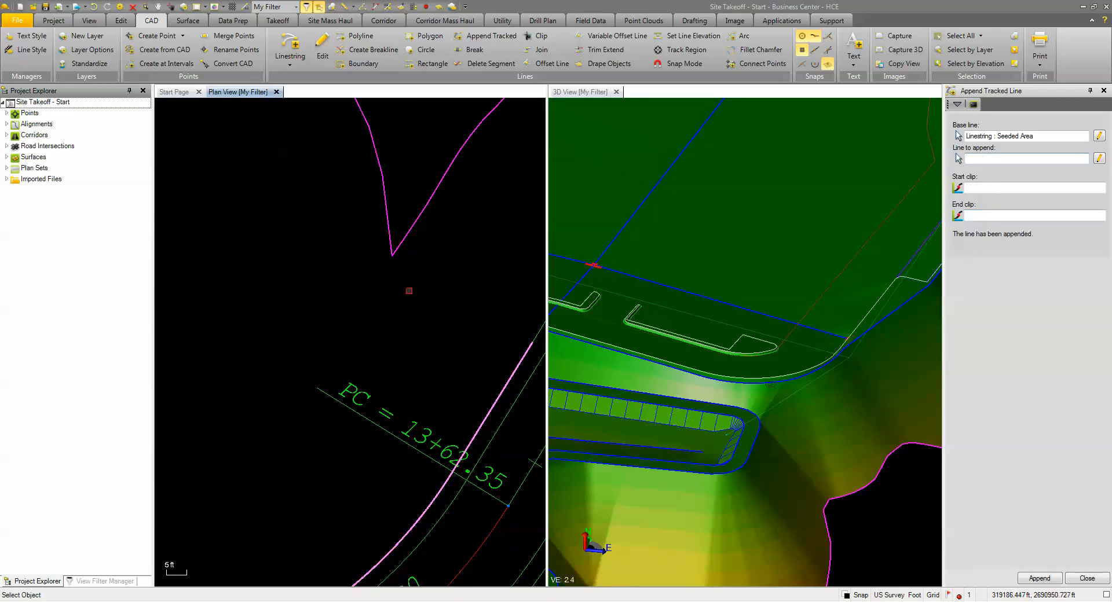
Step: Add a straight segment from the appended road edge's end near PC 13+62.35 to the tip of the magenta slope boundary
left_click(1082, 580)
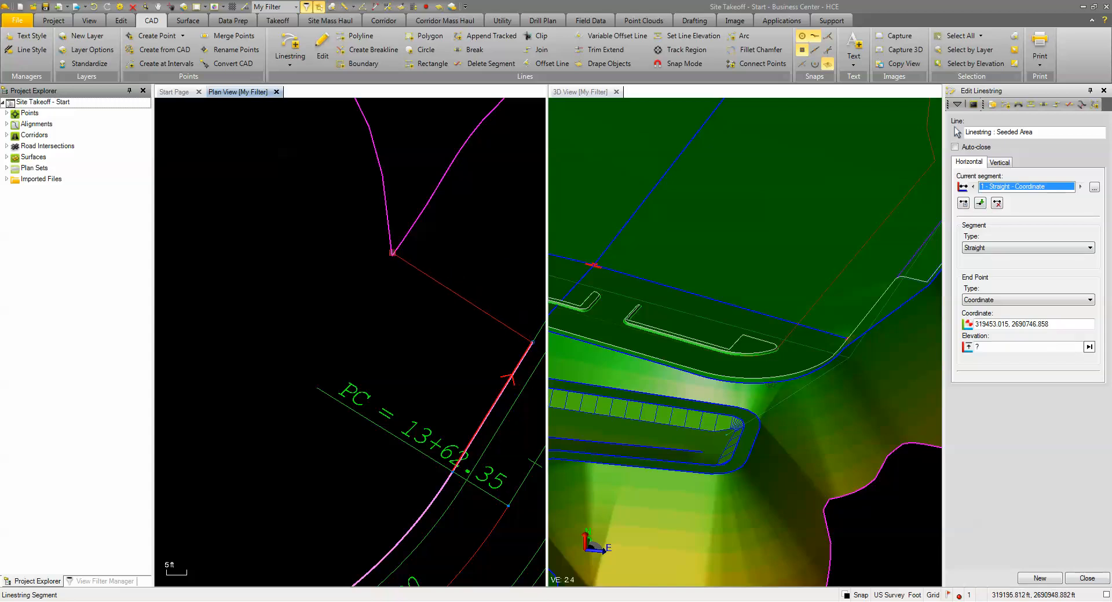
left_click(979, 203)
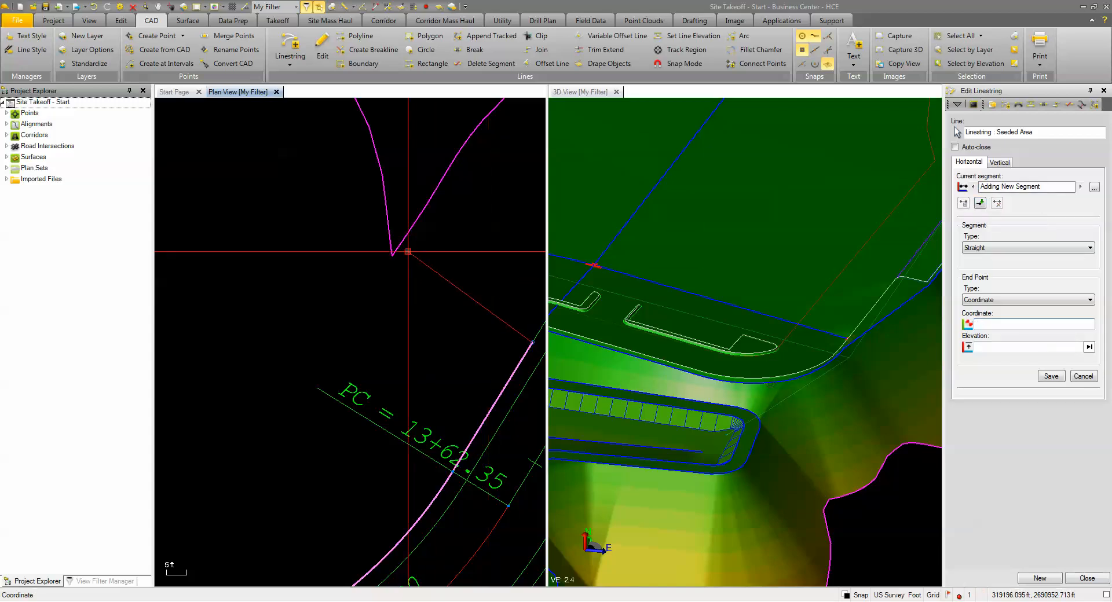
scroll(392, 256, "down", 5)
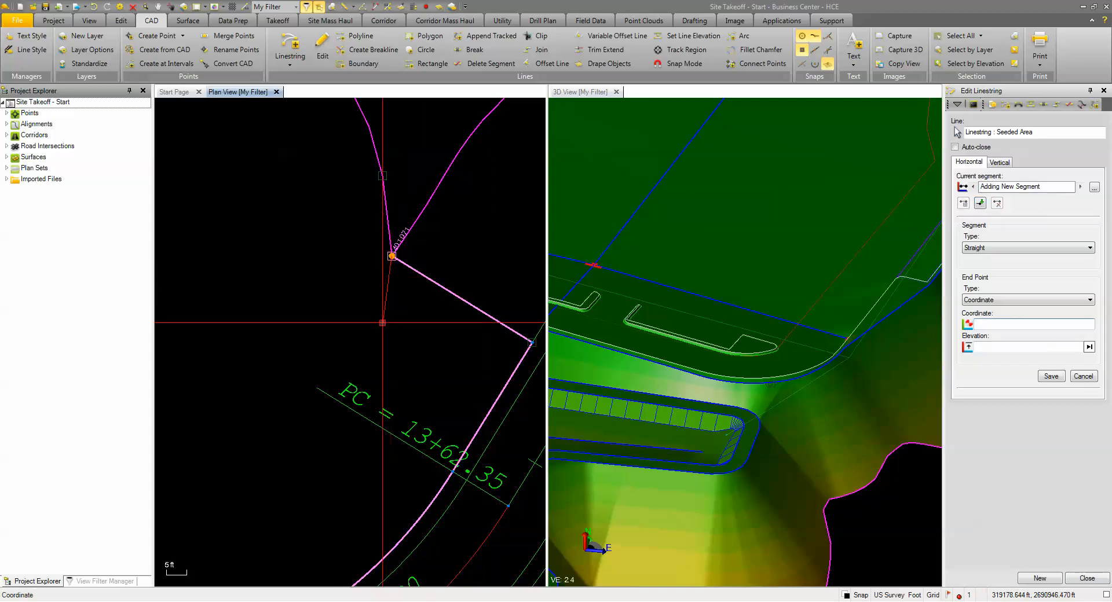
middle_click_drag(377, 323, 382, 418)
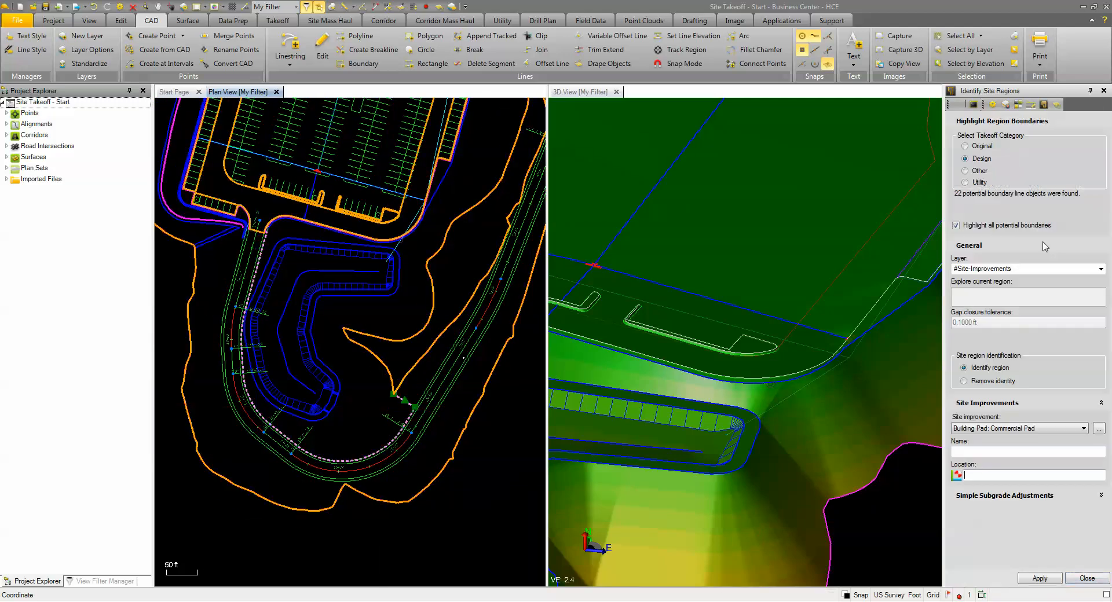
Step: Examine the highlighted potential Design region boundaries around the supermarket, parking lot, access road and pond
scroll(405, 371, "down", 1)
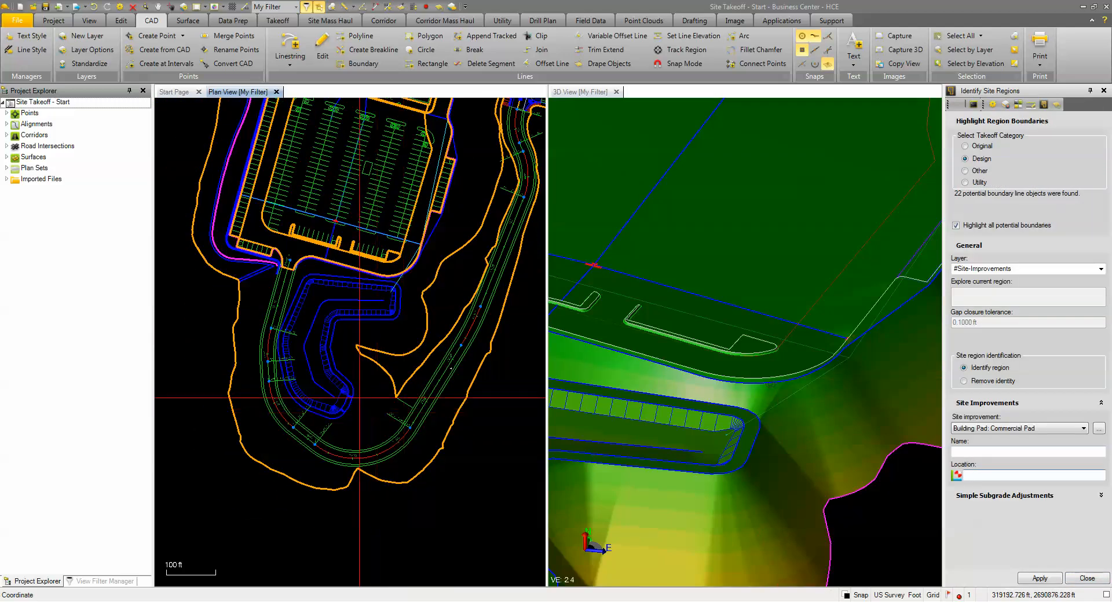
middle_click_drag(359, 368, 328, 459)
scroll(308, 200, "down", 1)
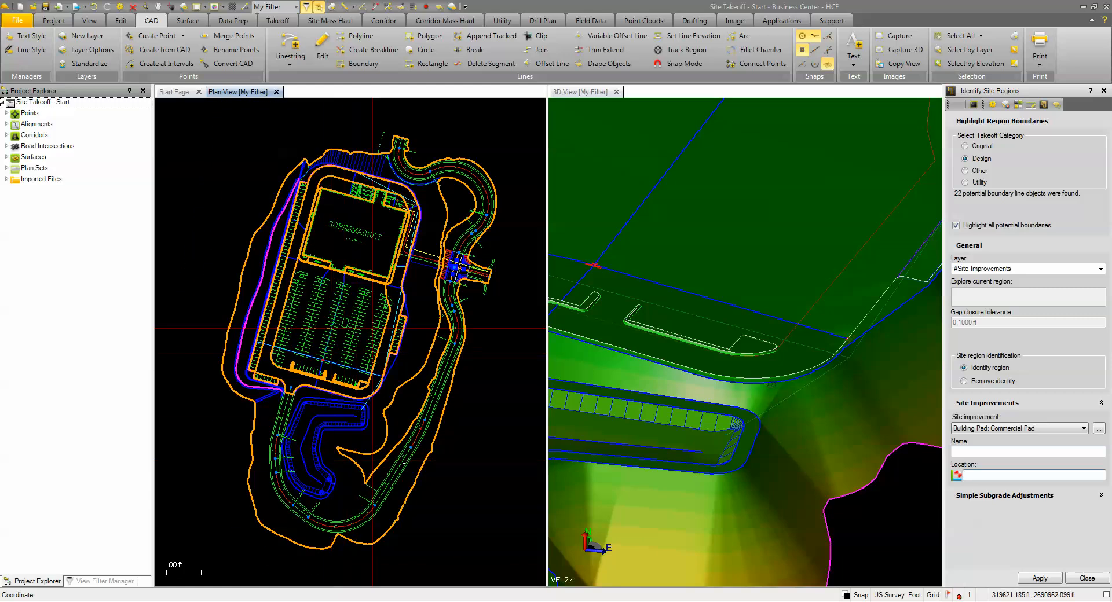
scroll(405, 204, "up", 4)
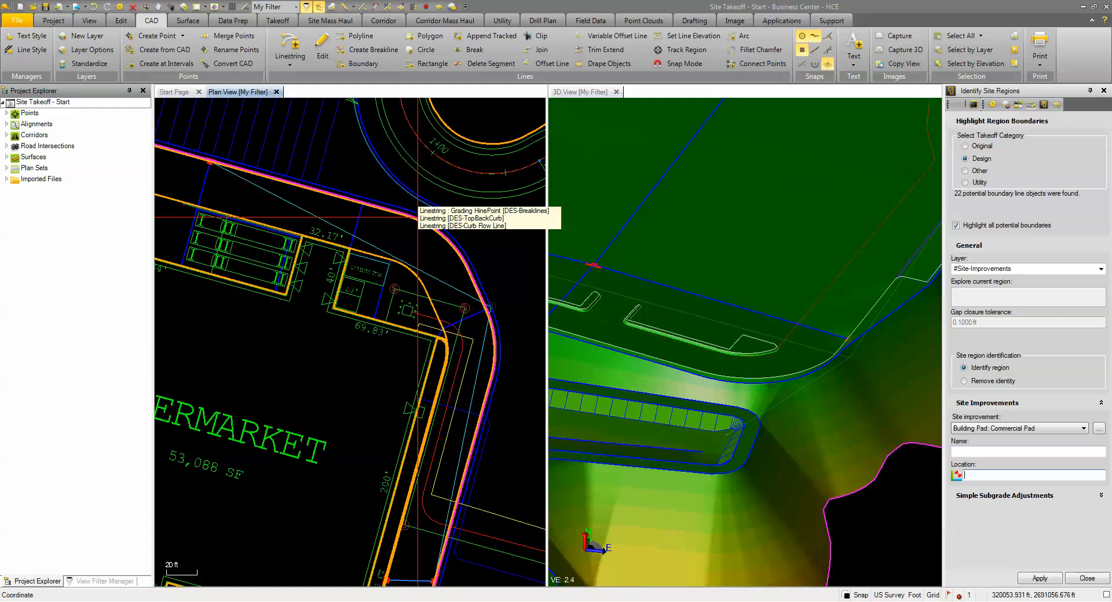
scroll(418, 218, "down", 4)
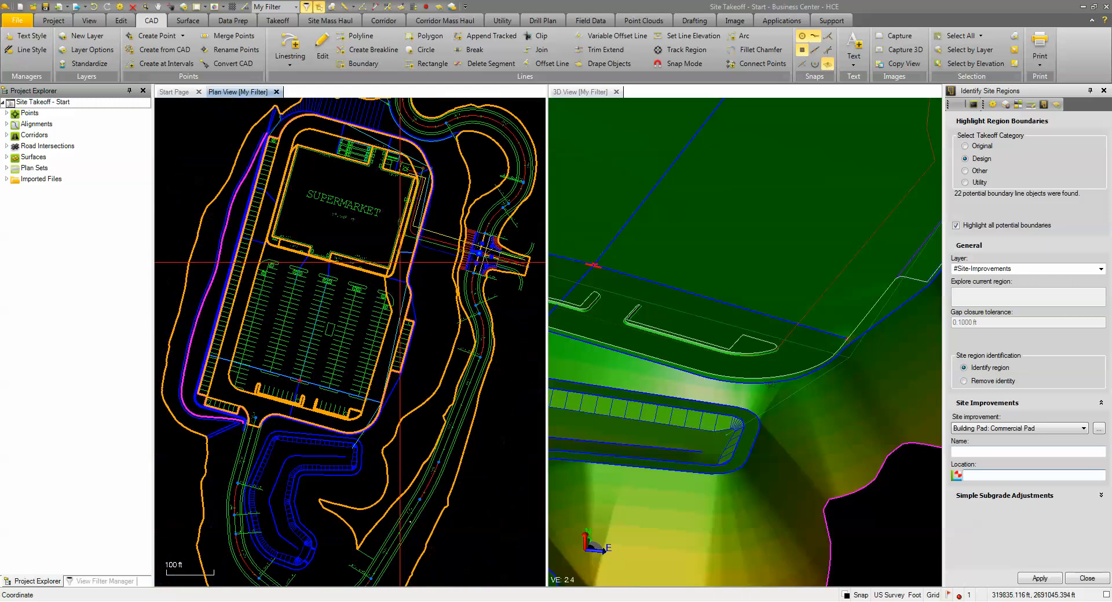
middle_click_drag(402, 392, 445, 328)
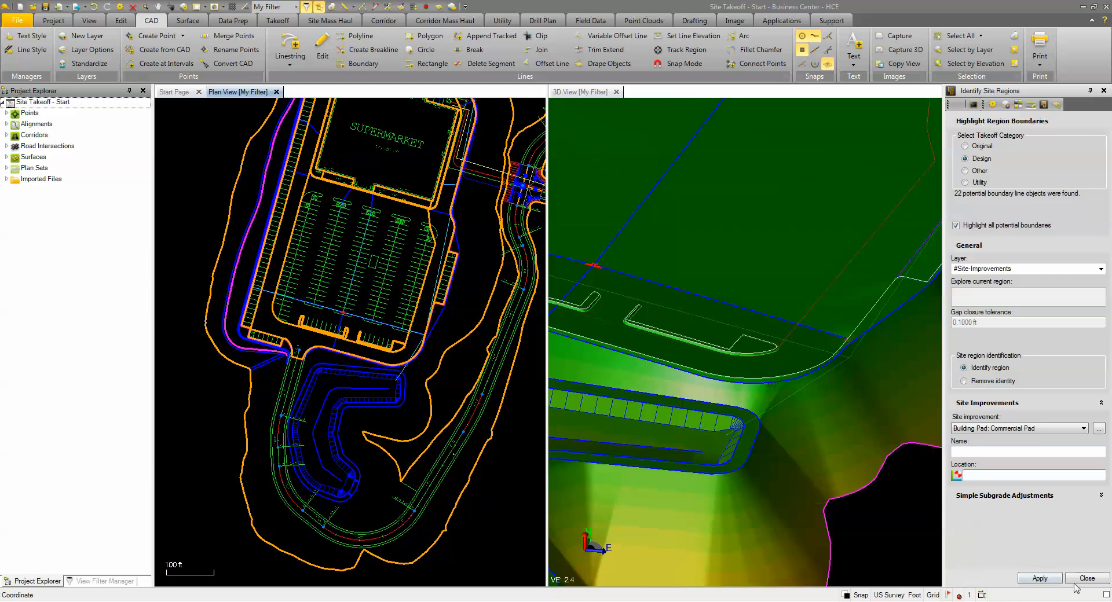
middle_click_drag(485, 239, 469, 323)
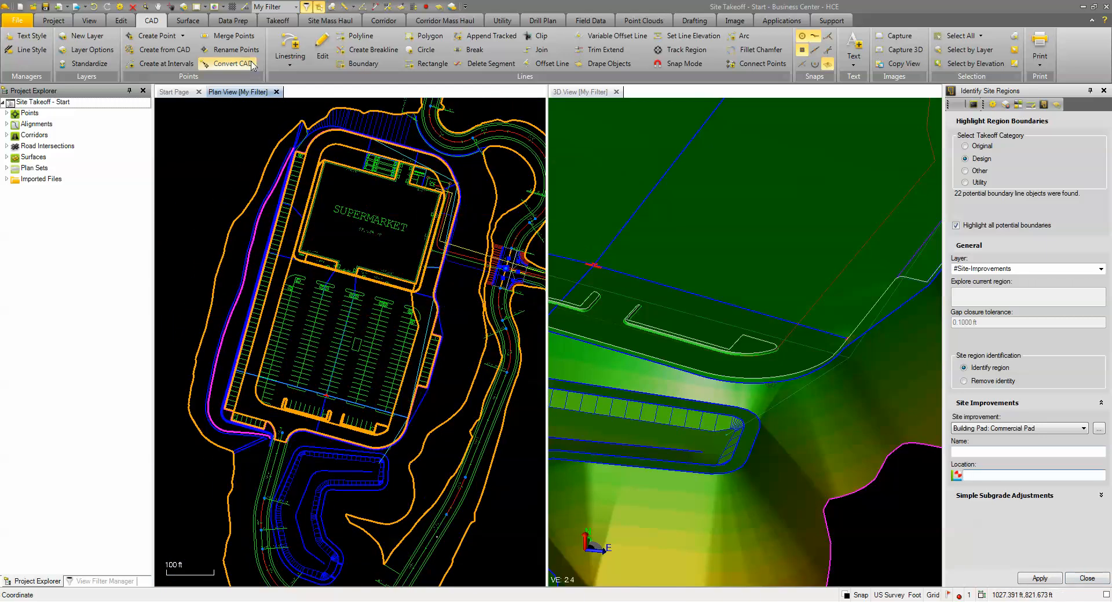
Step: Reassign the DES-Seeded Area layer from the Unknown takeoff category to Design
left_click(270, 22)
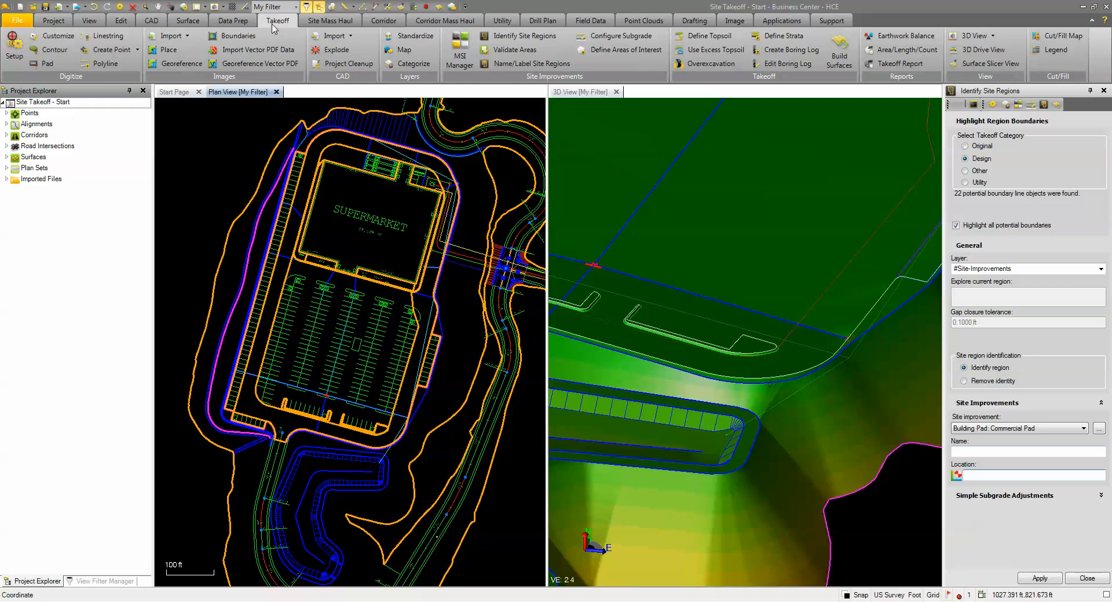
left_click(411, 65)
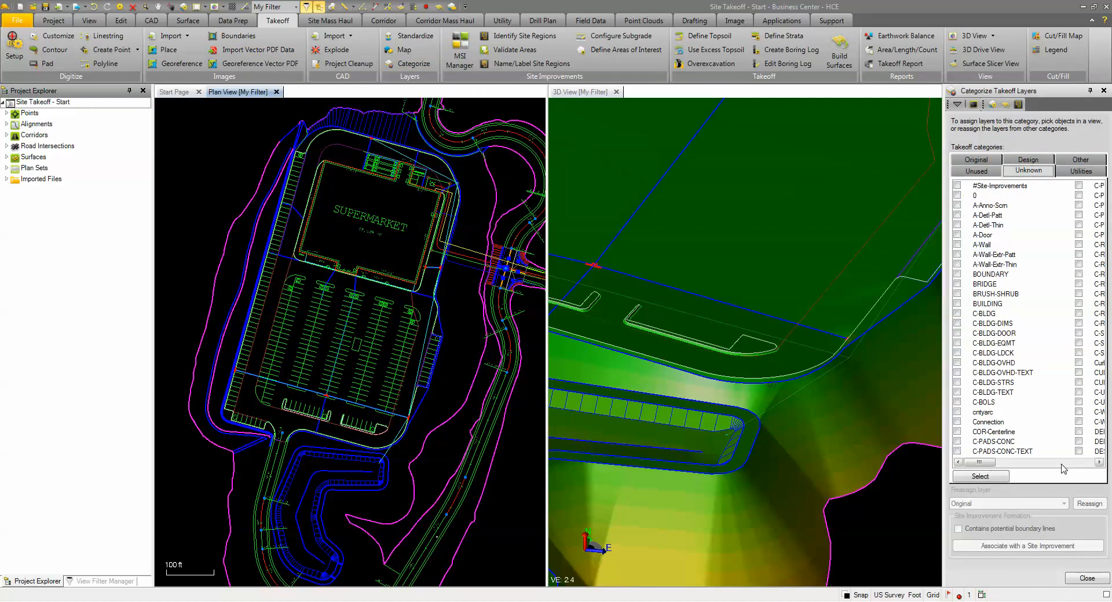
left_click(1069, 462)
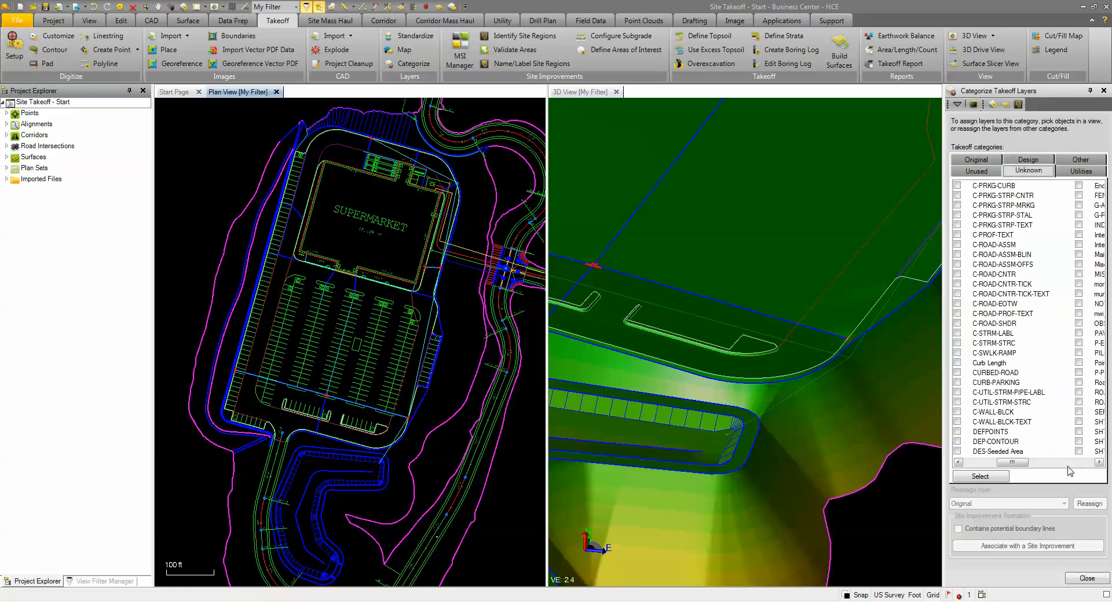
left_click(1065, 463)
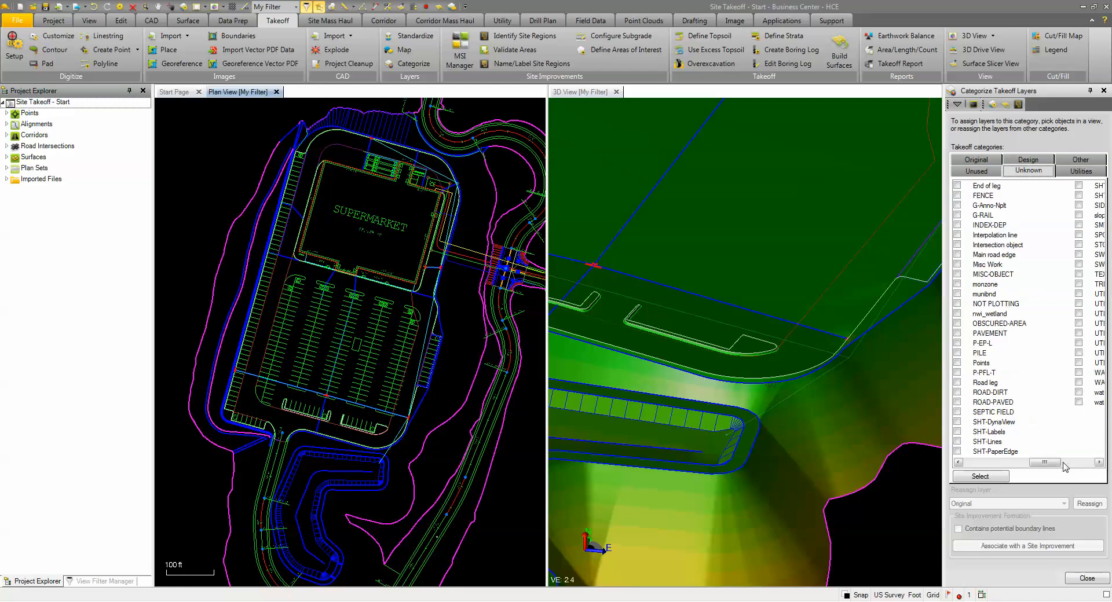
left_click(979, 462)
left_click(957, 452)
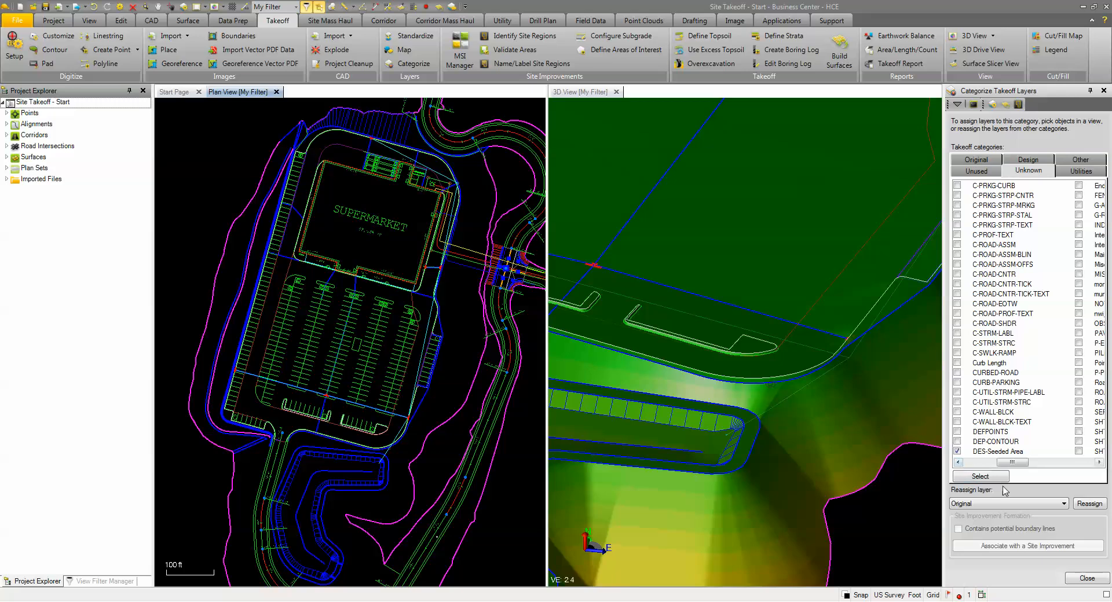
left_click(1051, 503)
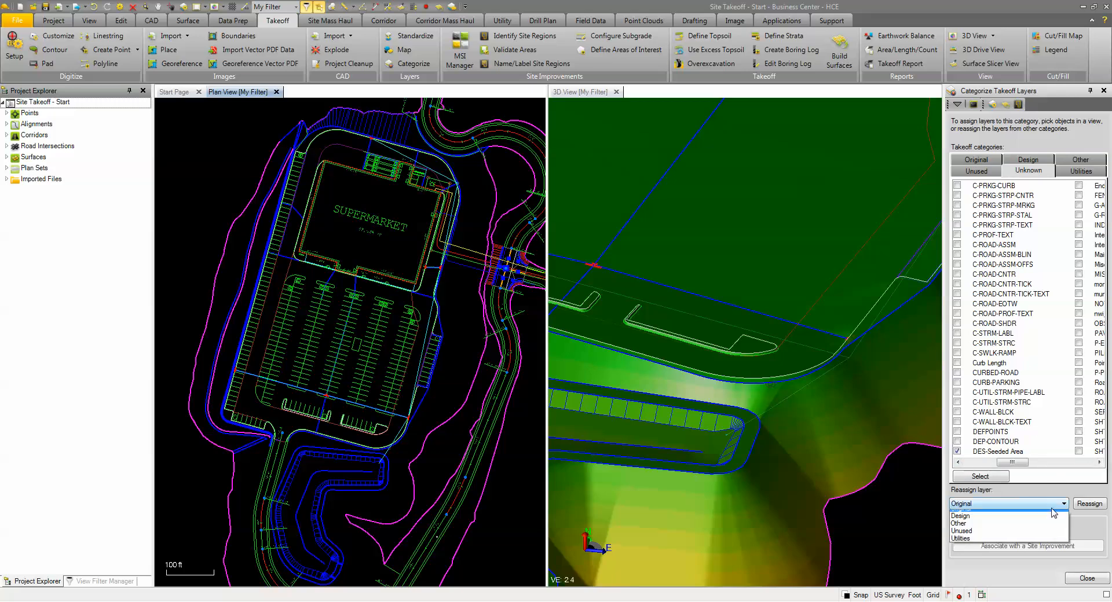
left_click(959, 522)
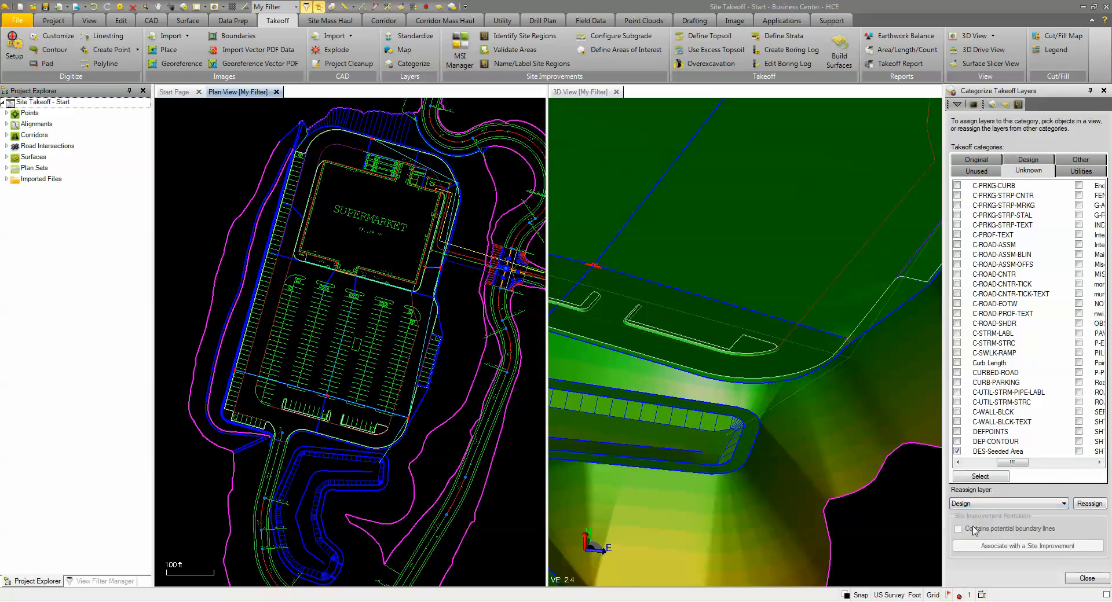
left_click(1090, 504)
Step: Mark the DES-Seeded Area layer in the Design category as containing potential boundary lines
left_click(1042, 161)
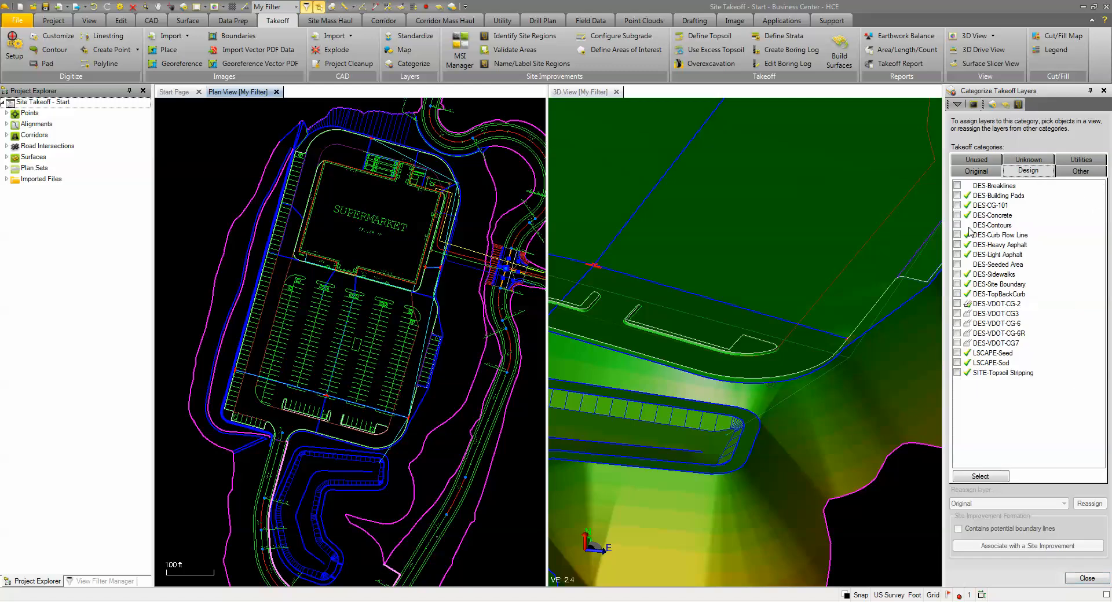
left_click(958, 264)
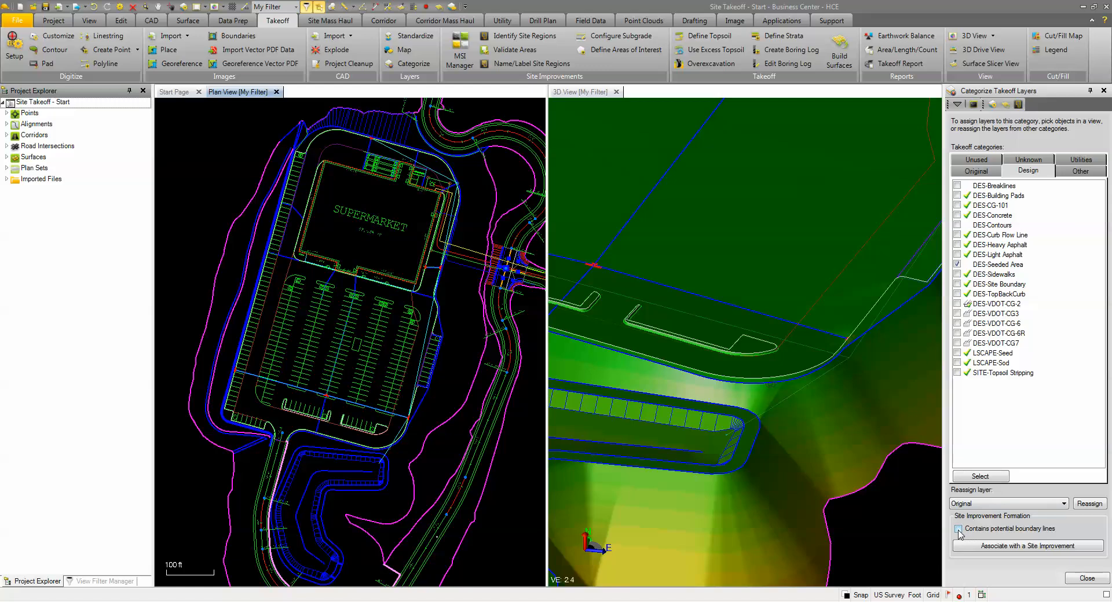
left_click(959, 531)
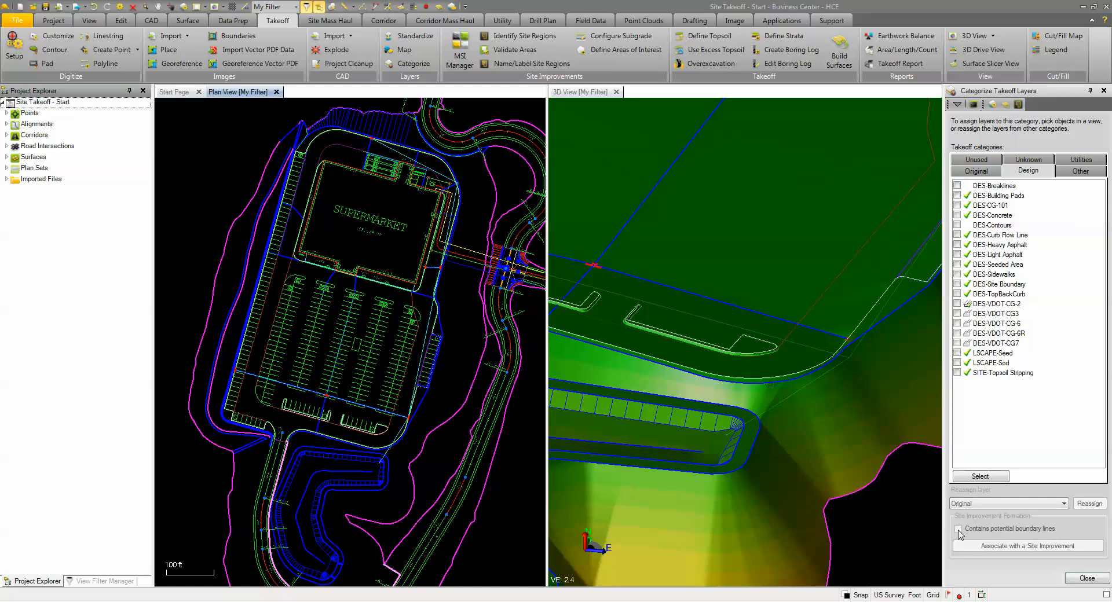
Step: Finish categorizing layers and inspect the potential Design region boundaries around the pond and access road
left_click(1085, 580)
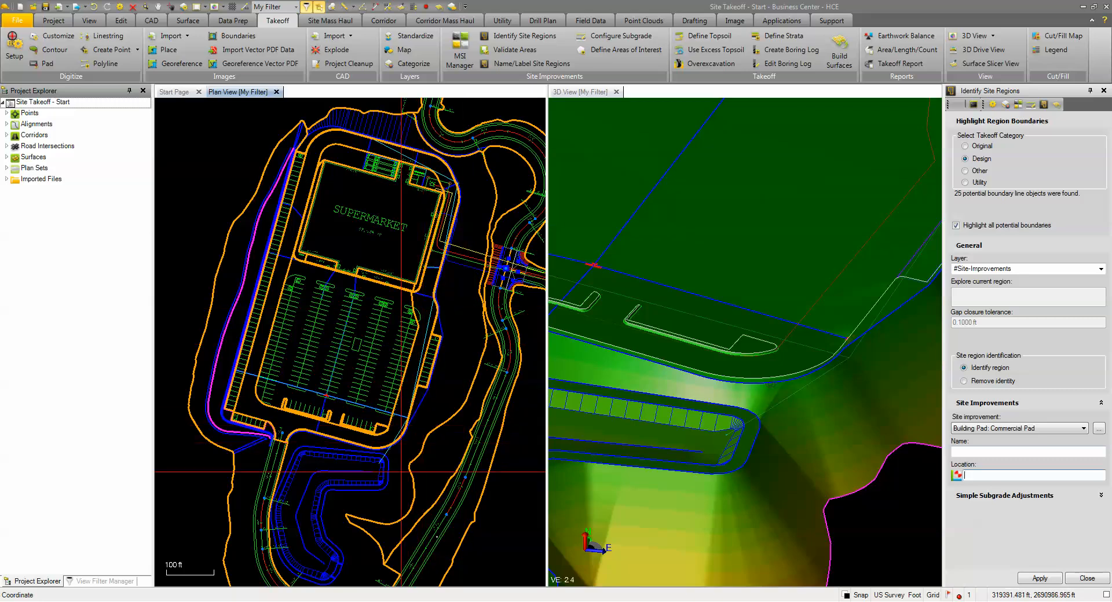
scroll(390, 486, "up", 1)
middle_click_drag(389, 486, 417, 334)
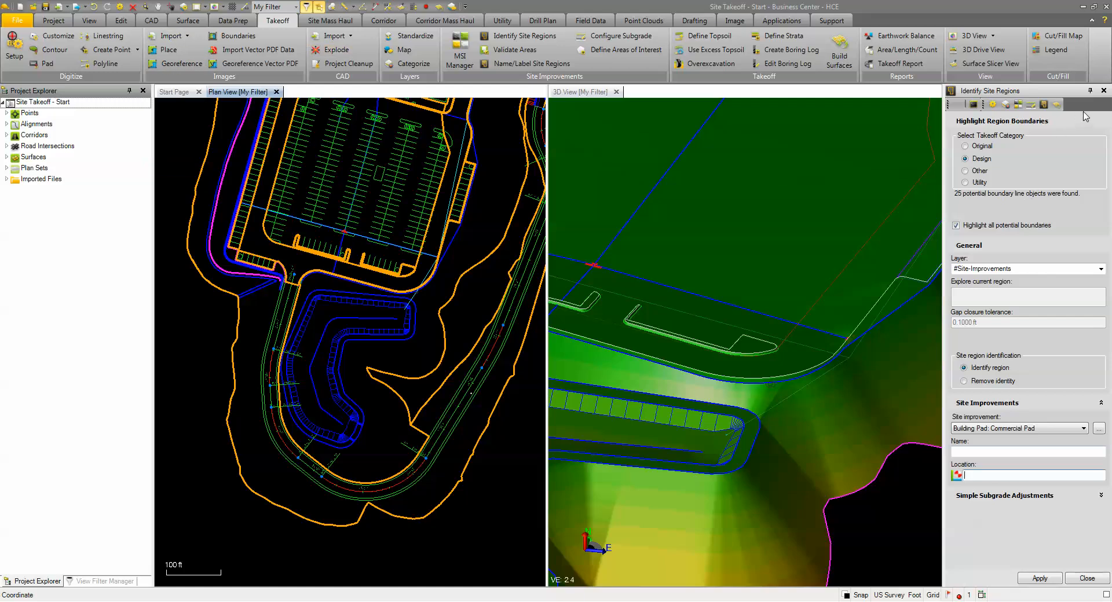
left_click(1103, 90)
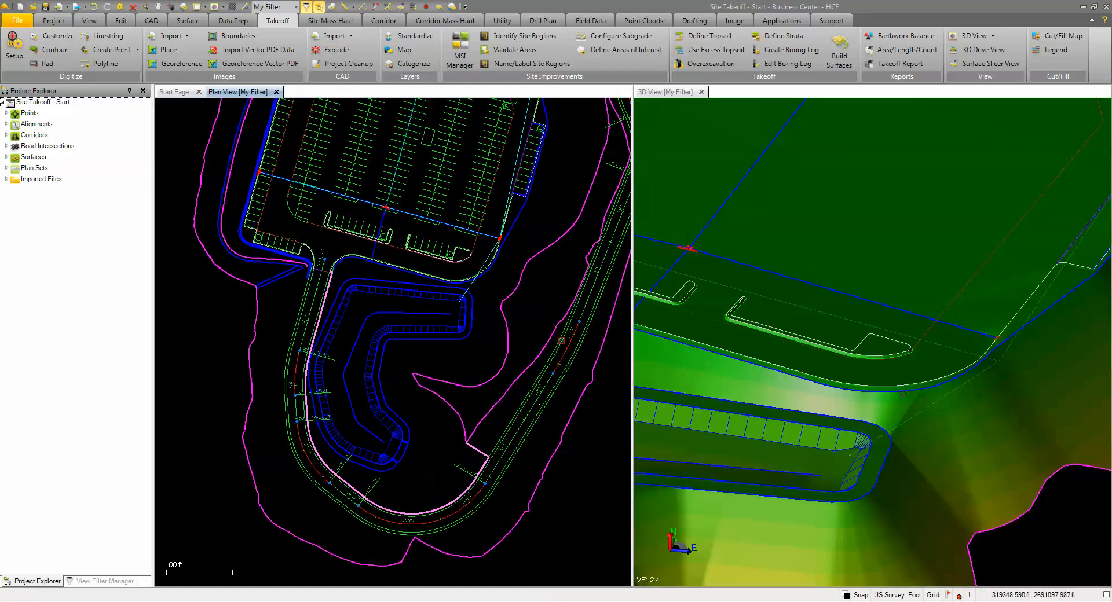
Step: Select the outer PondBench linestring around the pond and create a new layer named DES-Pond for it
left_click(446, 336)
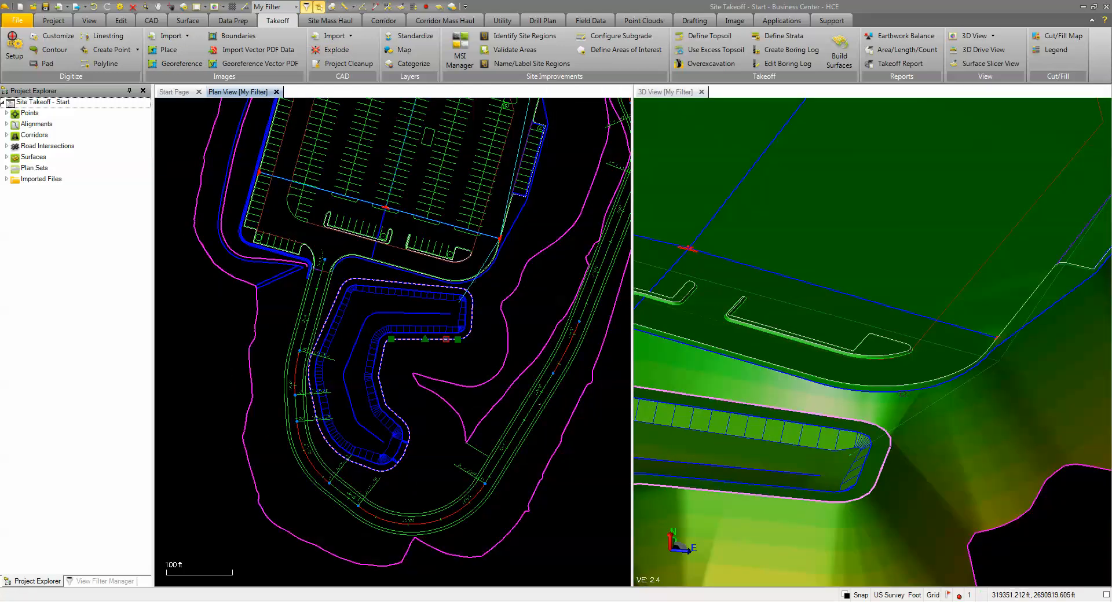
right_click(435, 365)
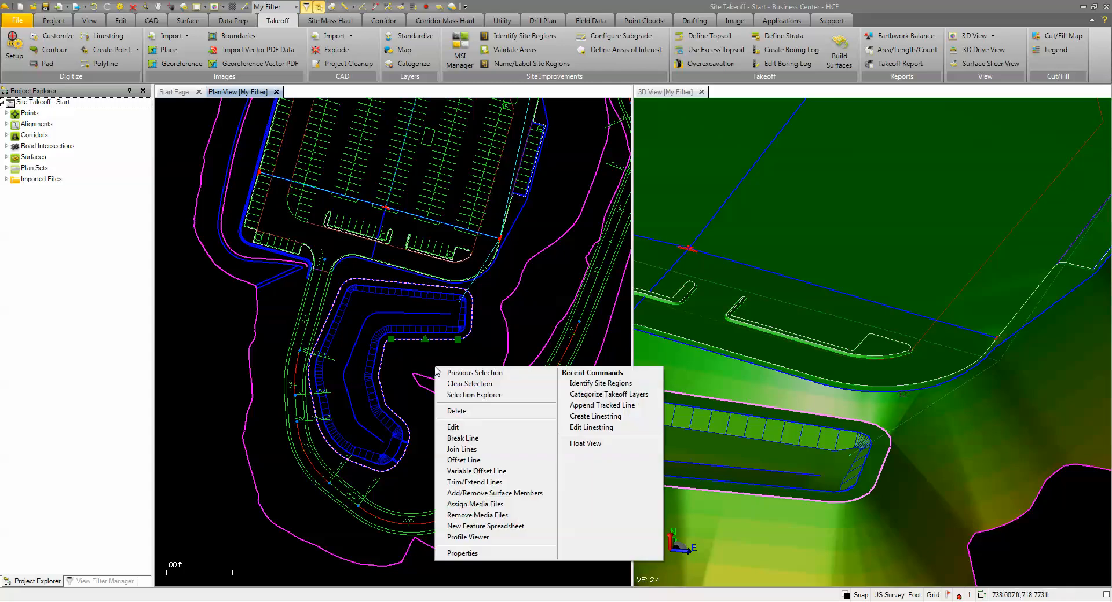
left_click(465, 554)
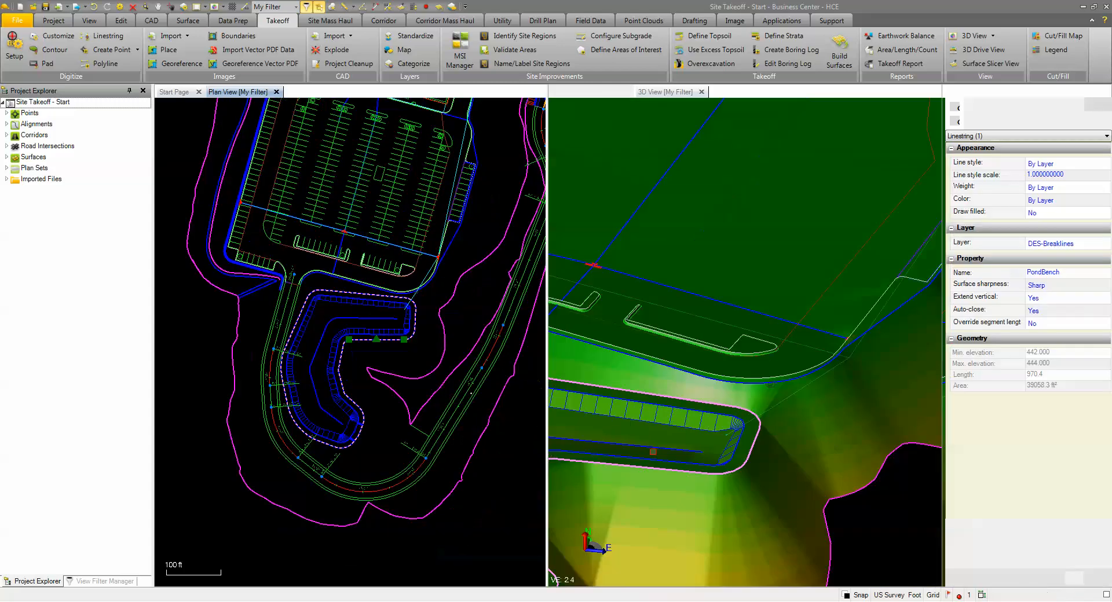
left_click(1075, 246)
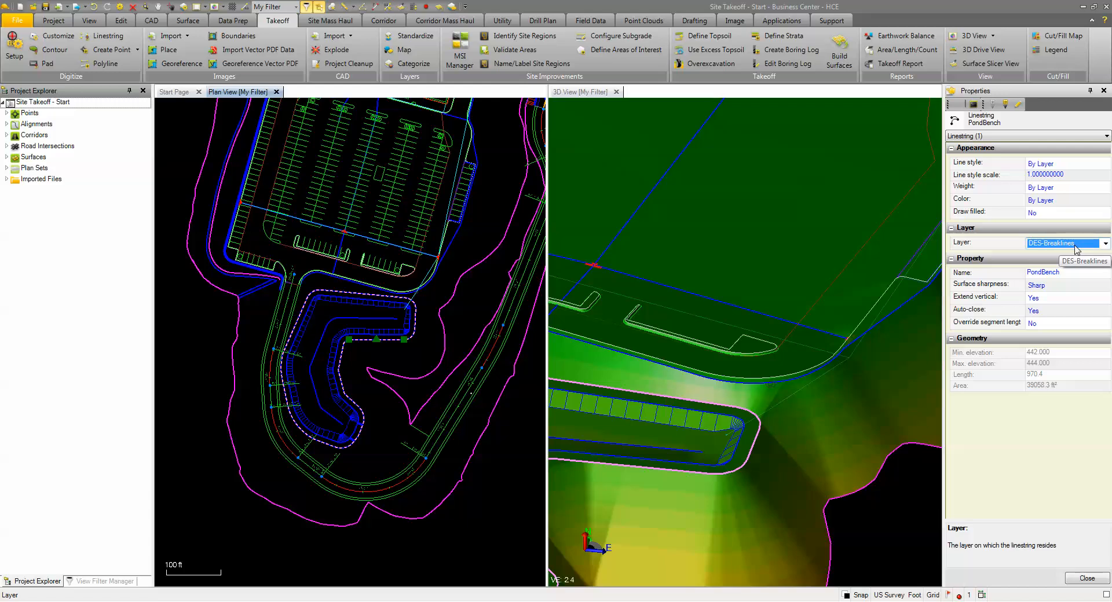
key("space")
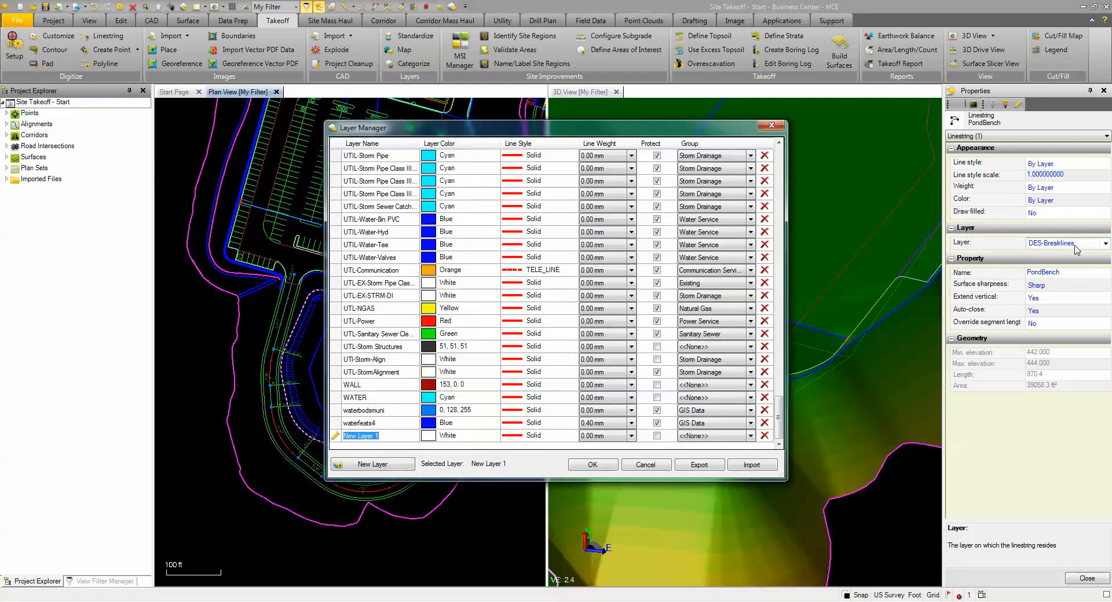
type("DES-Pond")
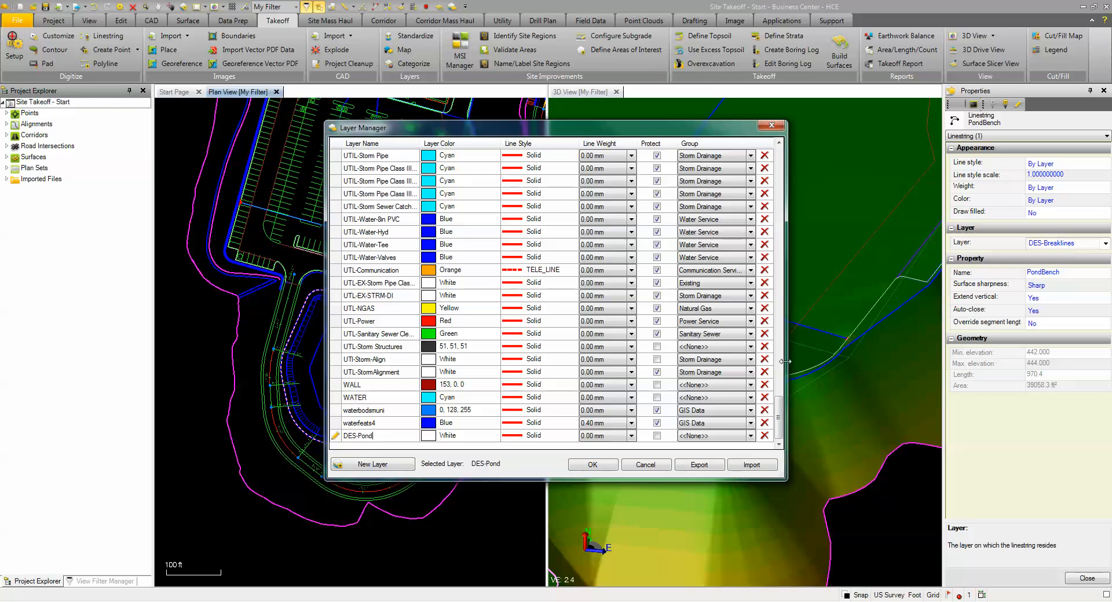
Step: Make the DES-Pond layer green and protected, place it in the Design group, and assign it to the PondBench linestring
left_click(497, 440)
left_click(495, 436)
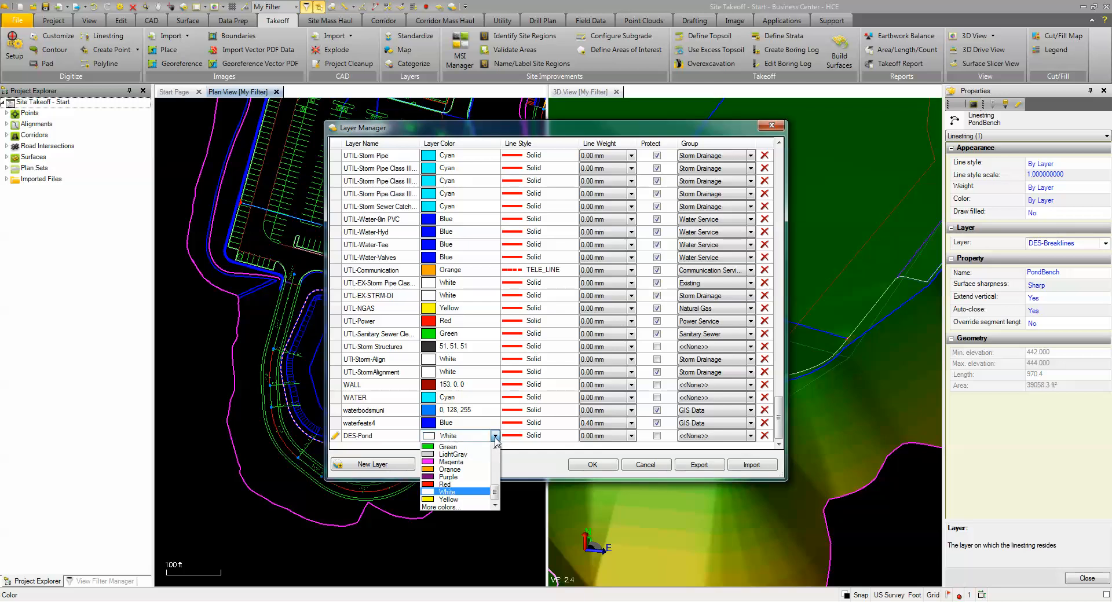
left_click(478, 453)
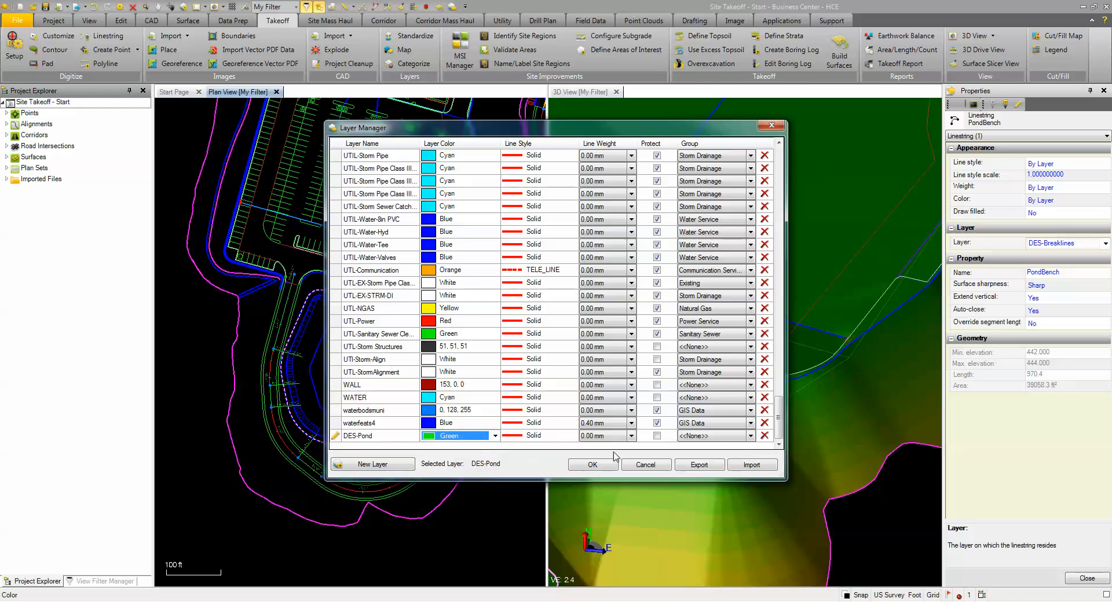
left_click(656, 440)
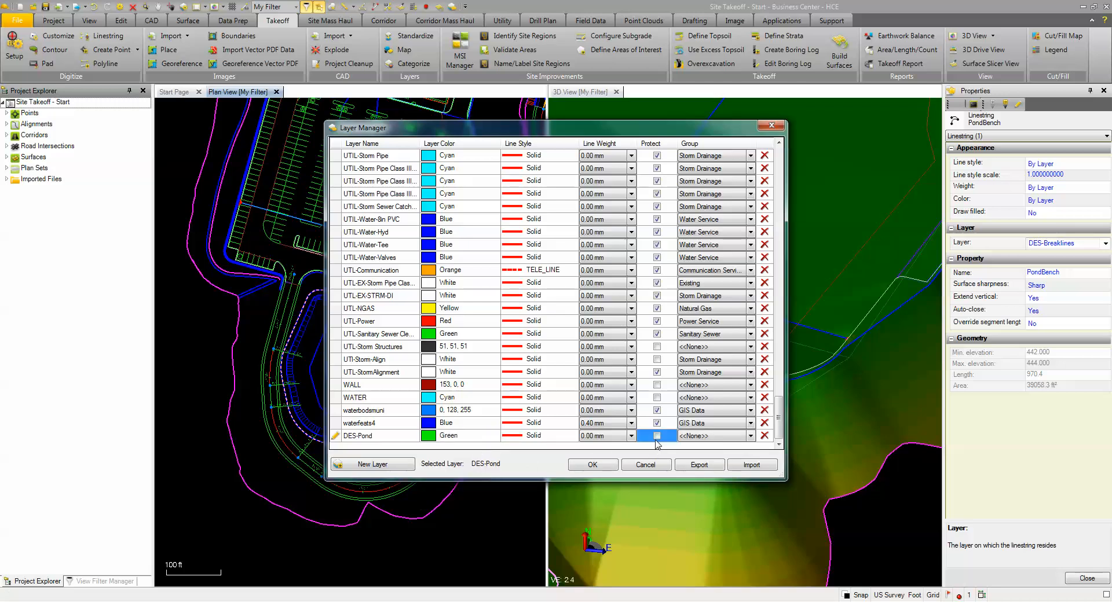
left_click(751, 437)
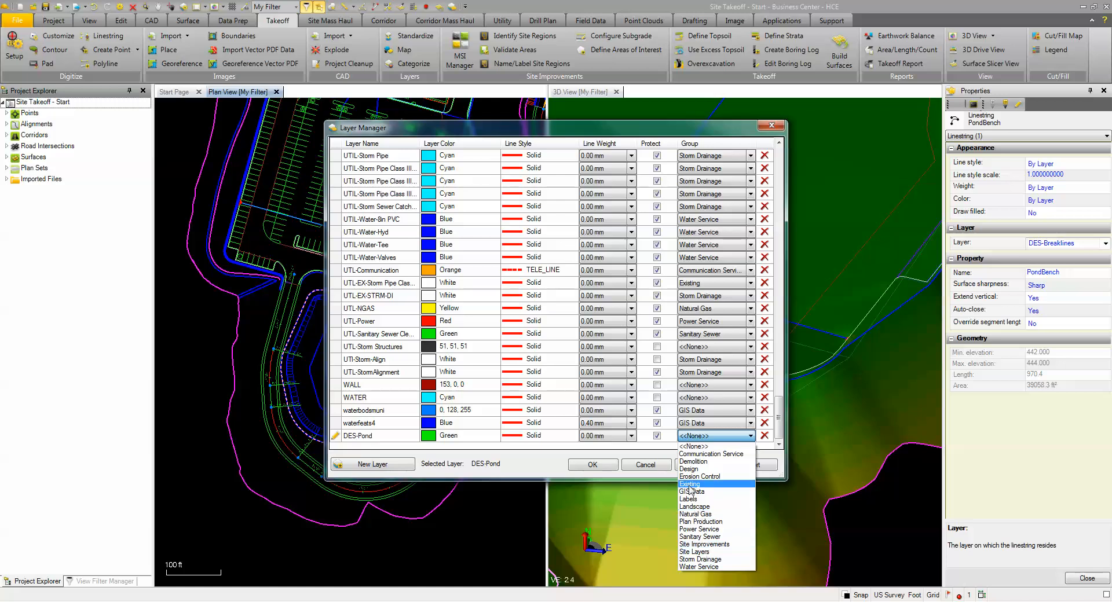
left_click(690, 469)
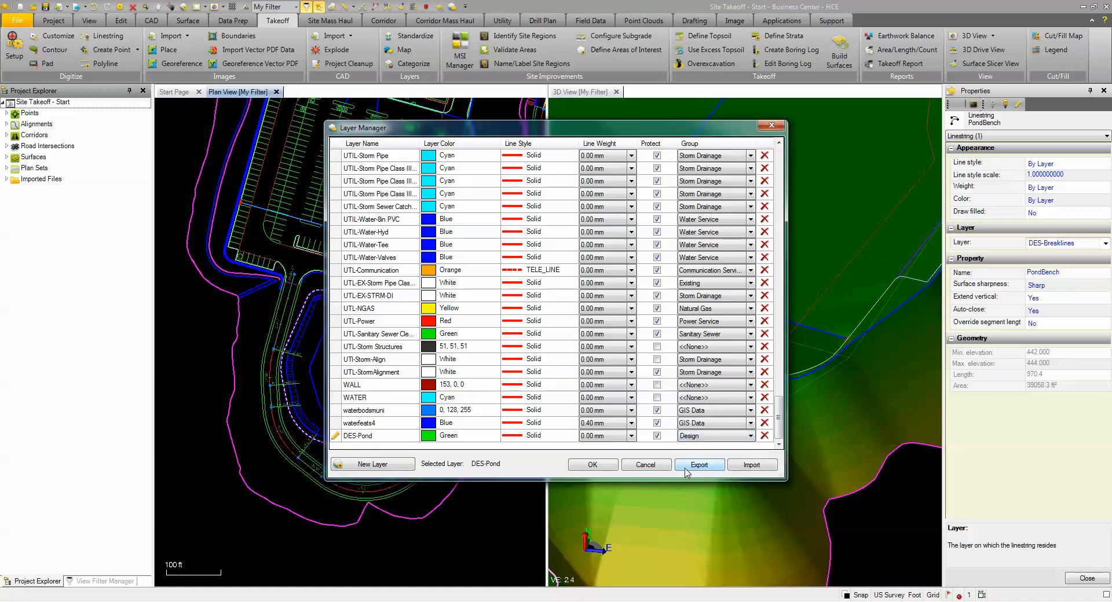
left_click(592, 465)
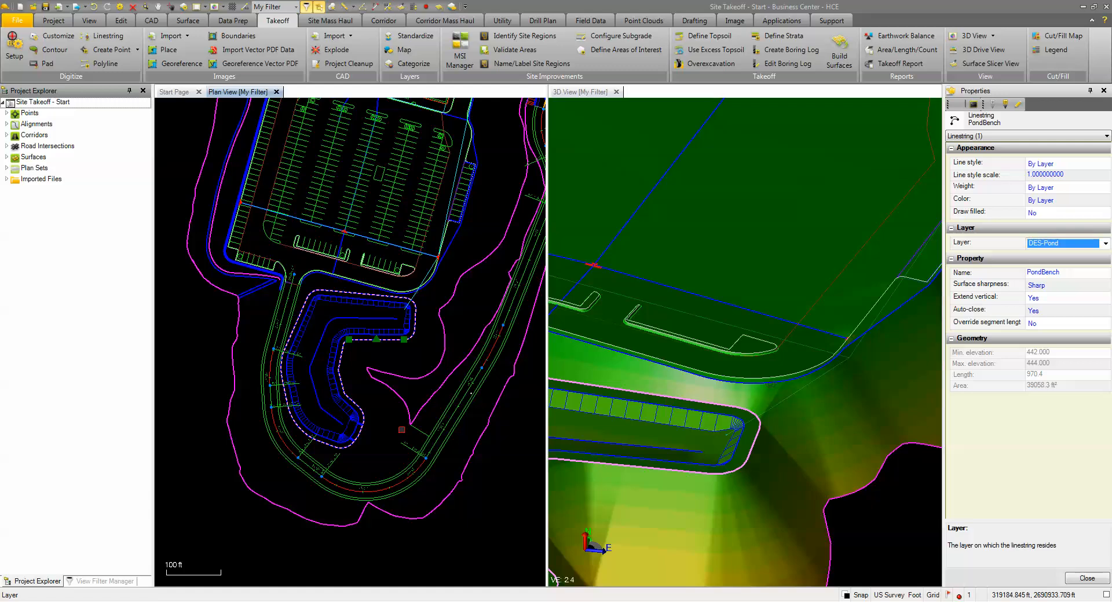
left_click(1087, 578)
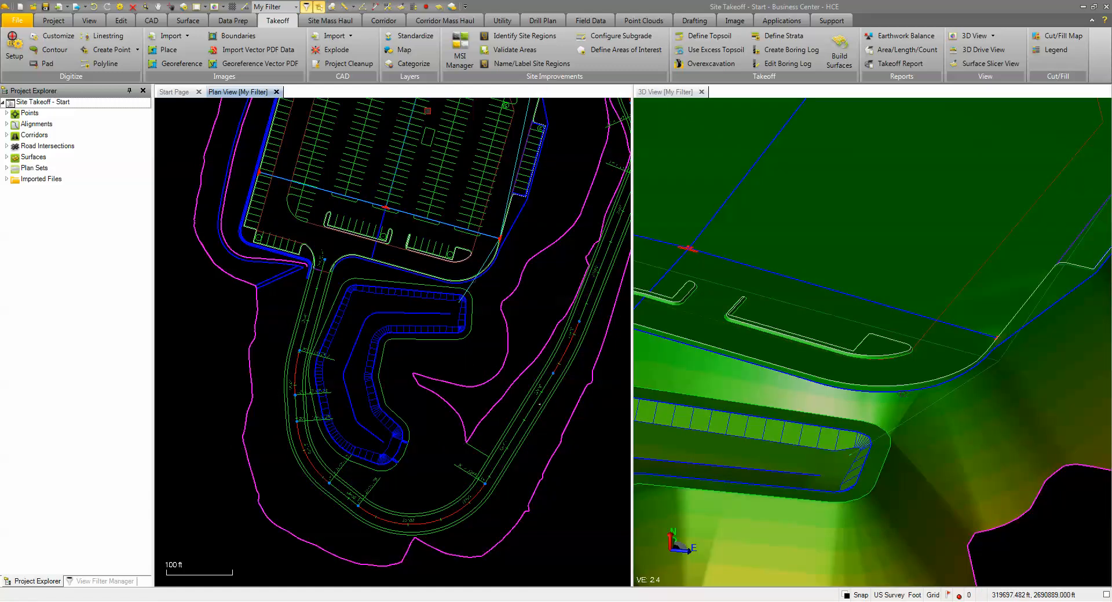
Step: Reassign the DES-Pond layer from the Unknown takeoff category to Design
left_click(409, 64)
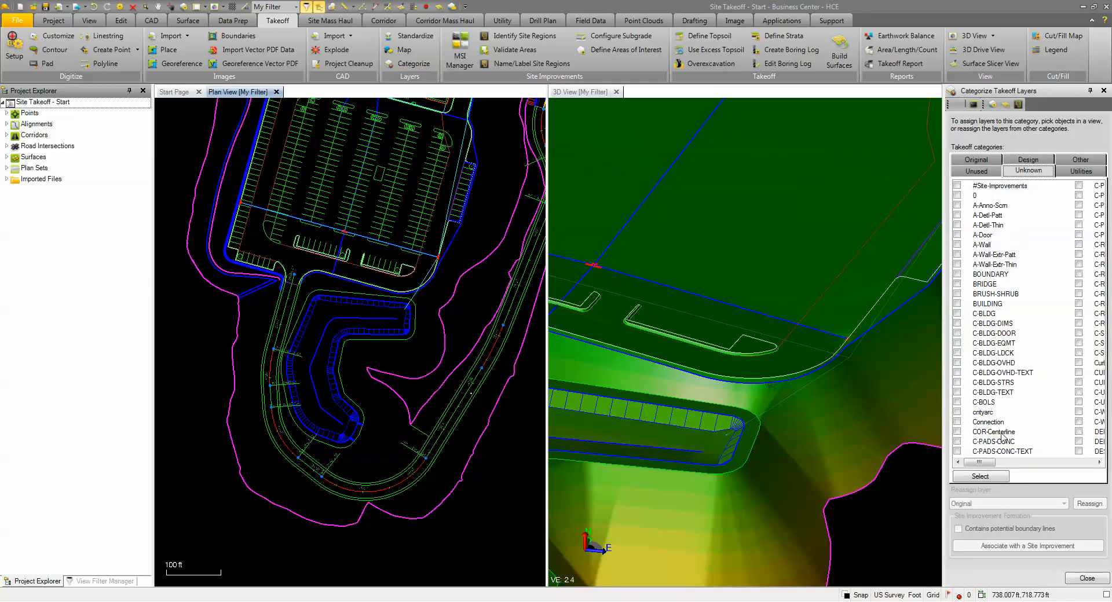
left_click(1029, 463)
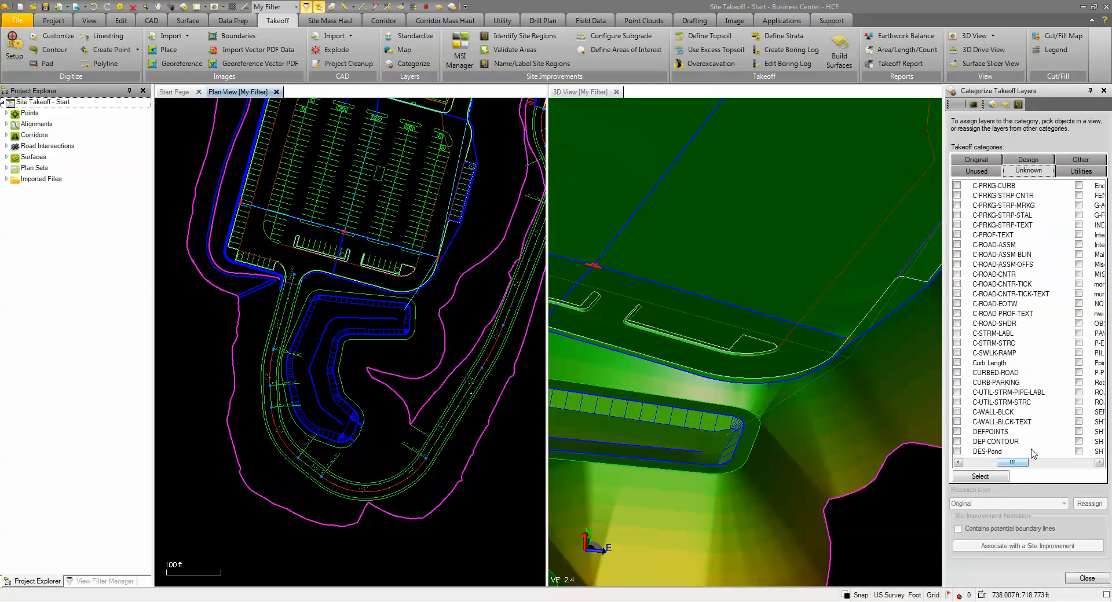
left_click(957, 452)
left_click(1046, 505)
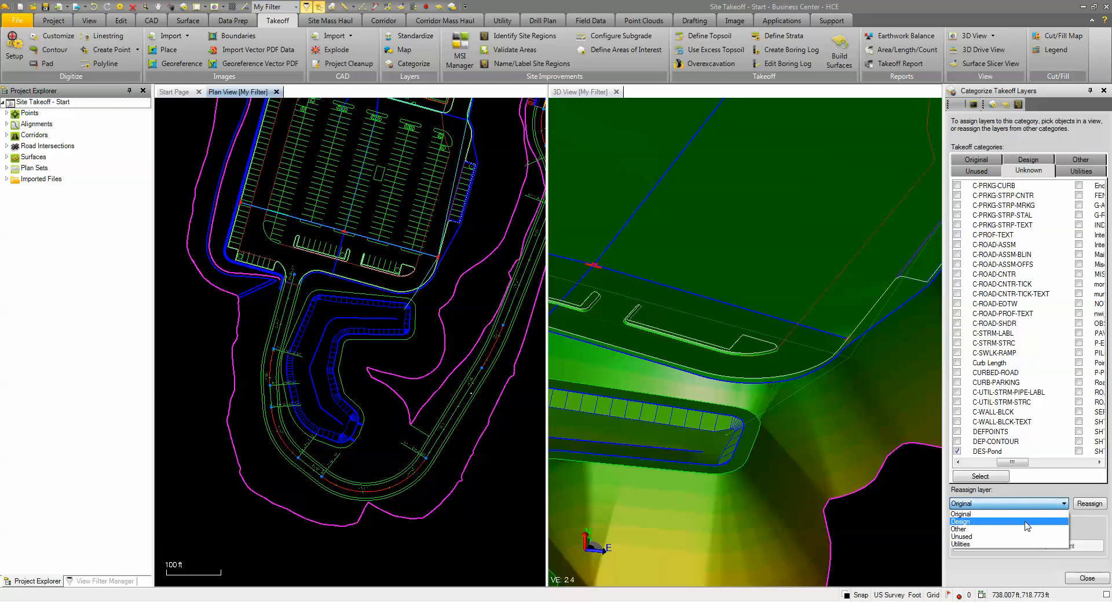
left_click(1026, 523)
left_click(1090, 504)
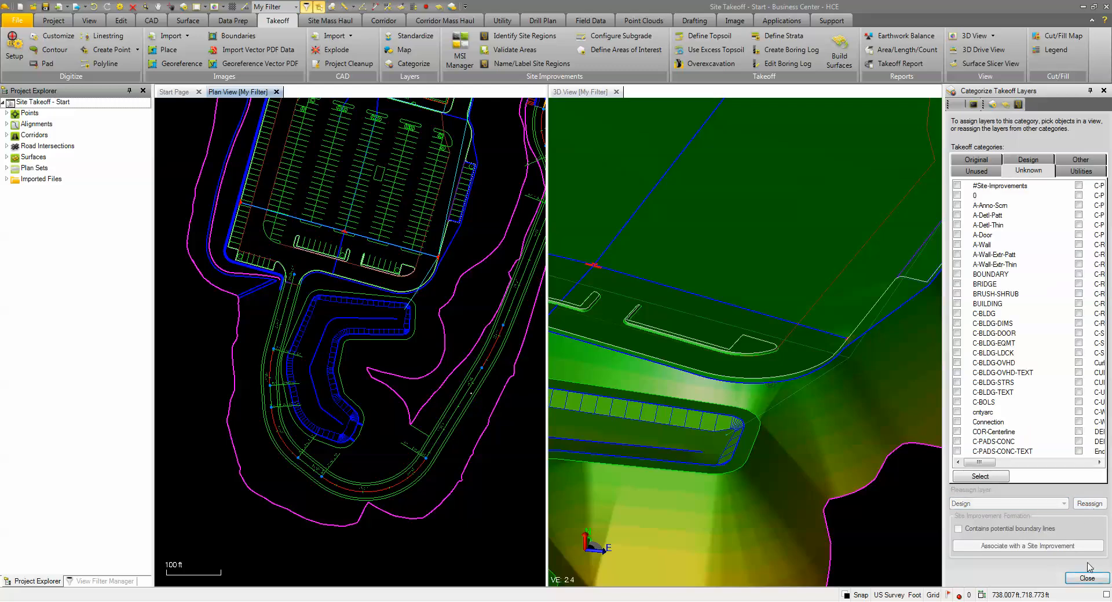
Step: Mark the DES-Pond layer in the Design category as containing potential boundary lines
left_click(1030, 162)
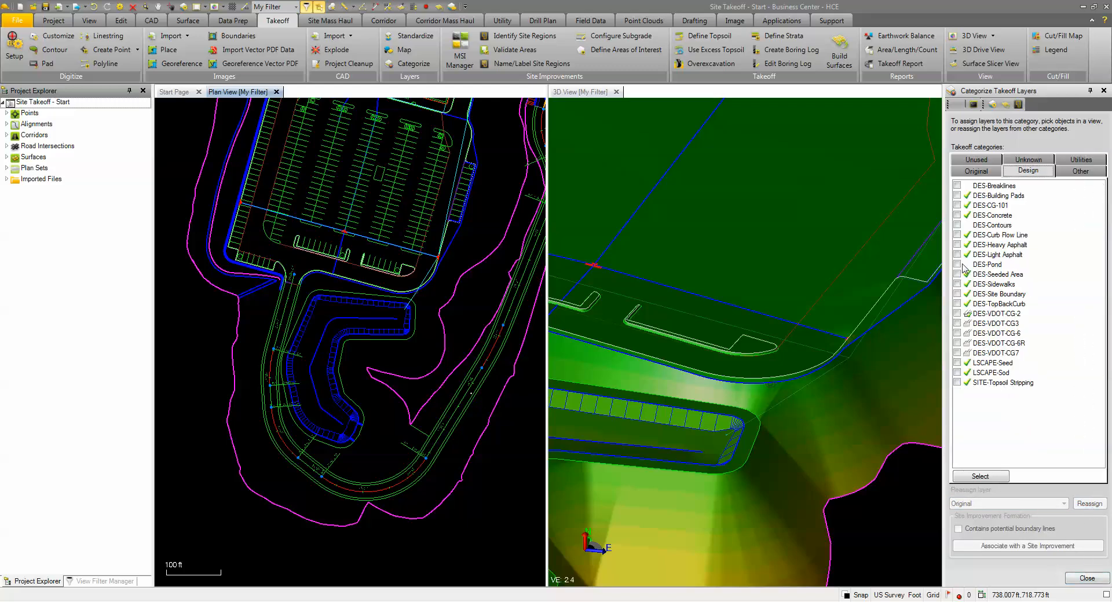
left_click(958, 264)
left_click(962, 530)
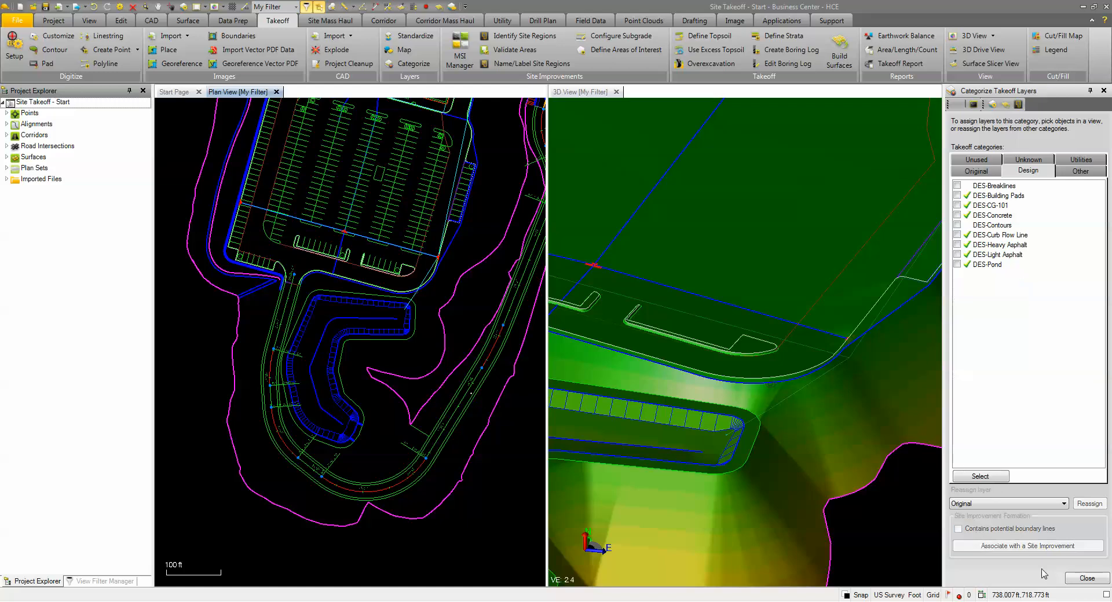
left_click(1085, 579)
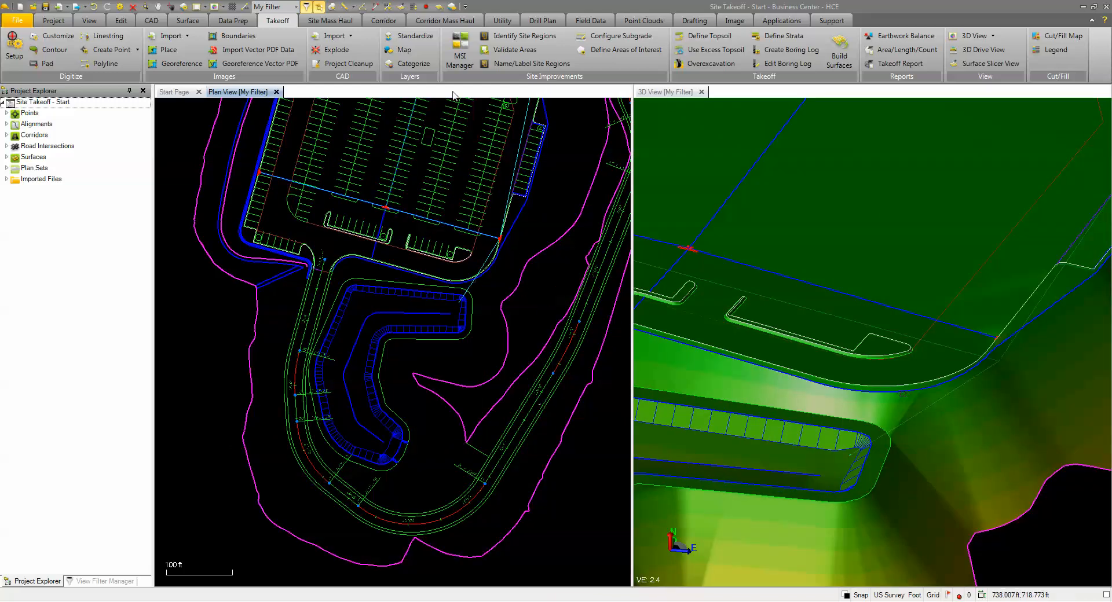
Step: Highlight all potential Design region boundaries again and review them across the whole site, including the pond outline
left_click(489, 38)
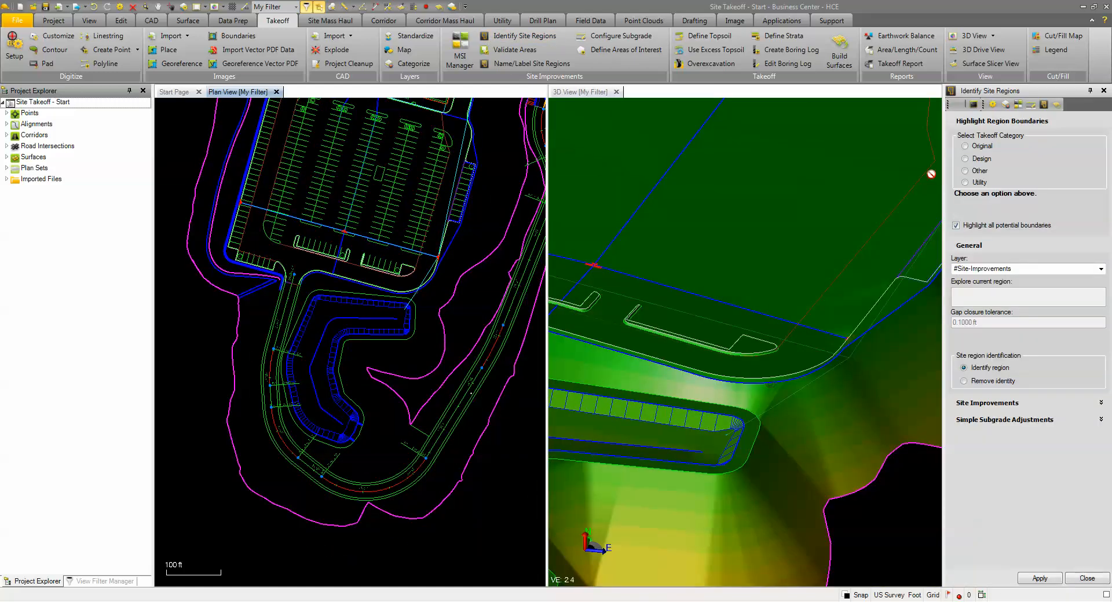
left_click(965, 159)
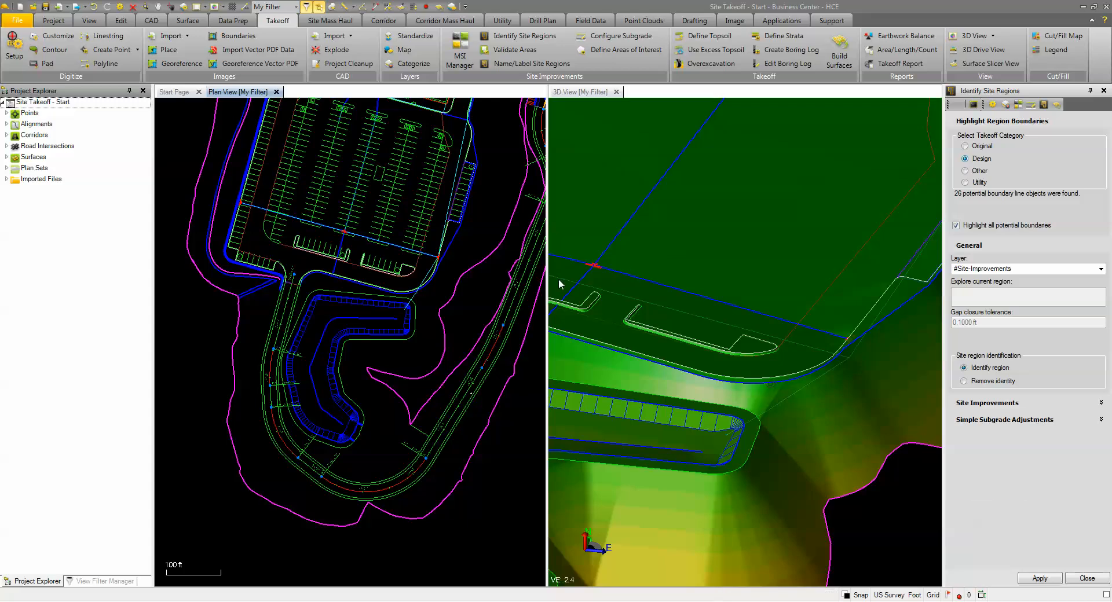
middle_click_drag(450, 297, 410, 450)
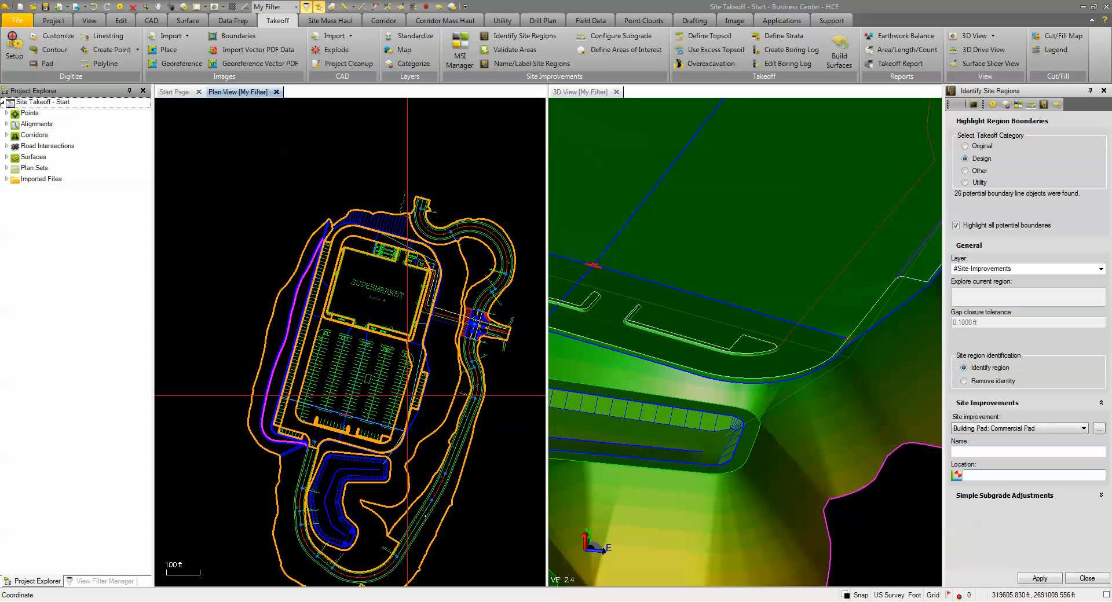
middle_click_drag(399, 309, 388, 286)
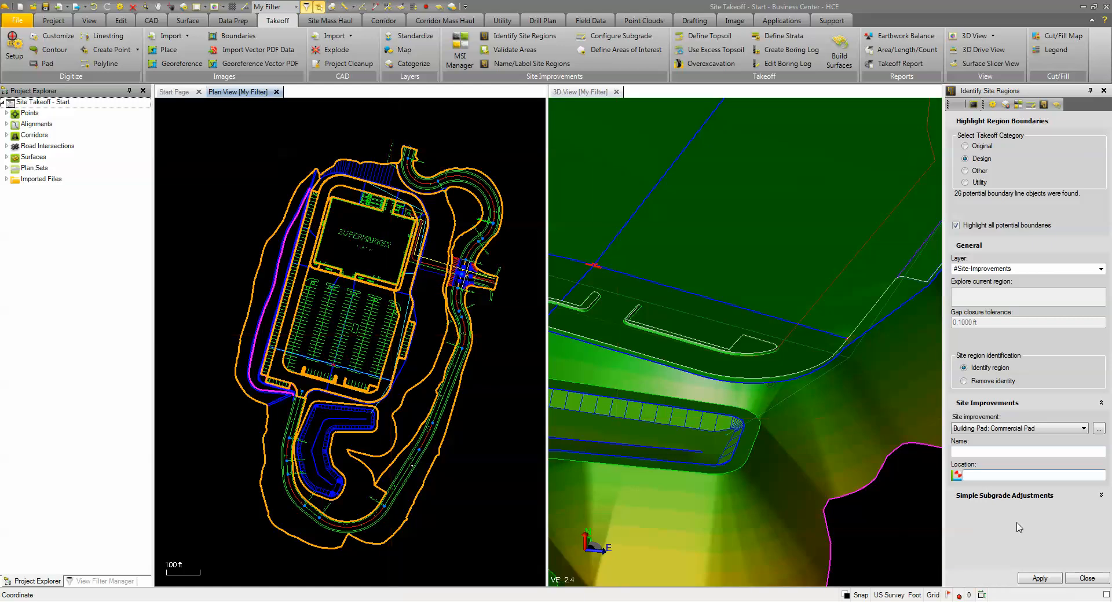
left_click(1073, 578)
Step: Select the Heavy Paving linestrings around the main parking lot, along the west stalls, across the south entrance, and beside the east stalls
scroll(949, 318, "down", 10)
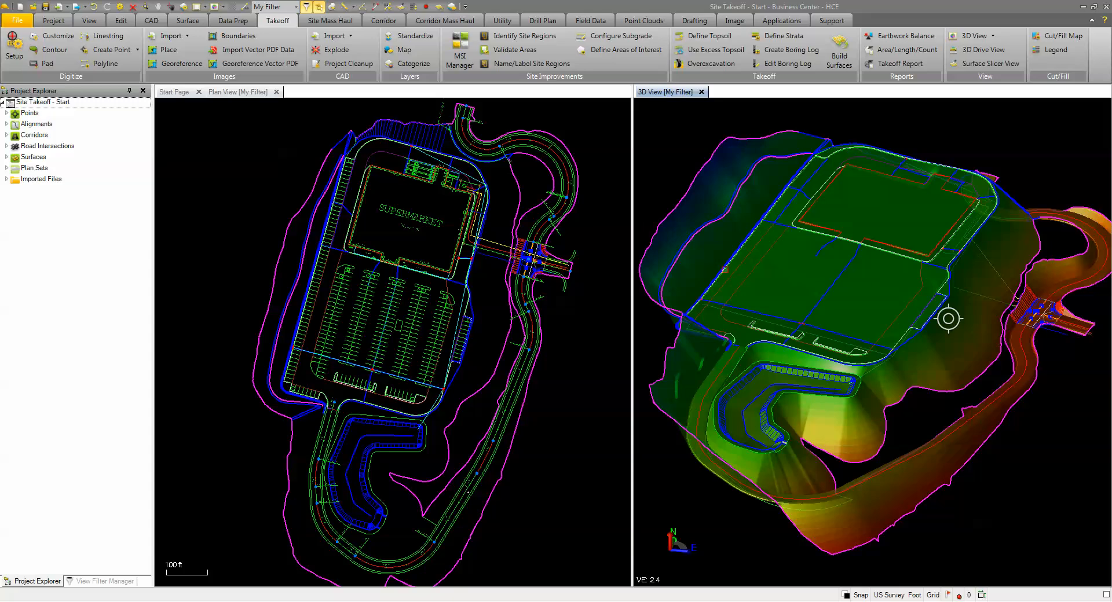
left_click(752, 270)
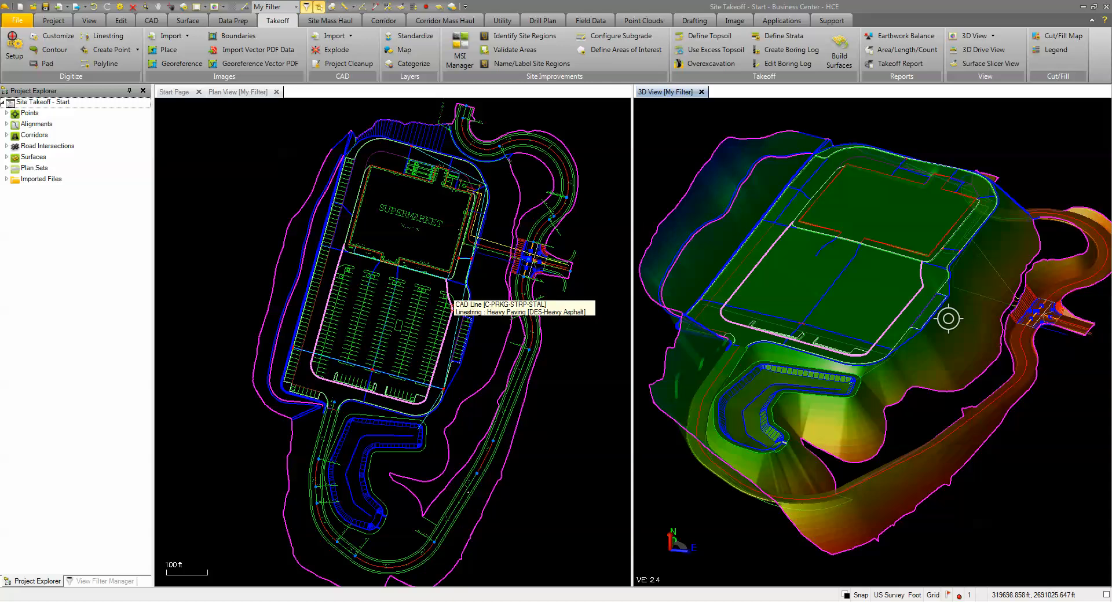
scroll(314, 307, "up", 3)
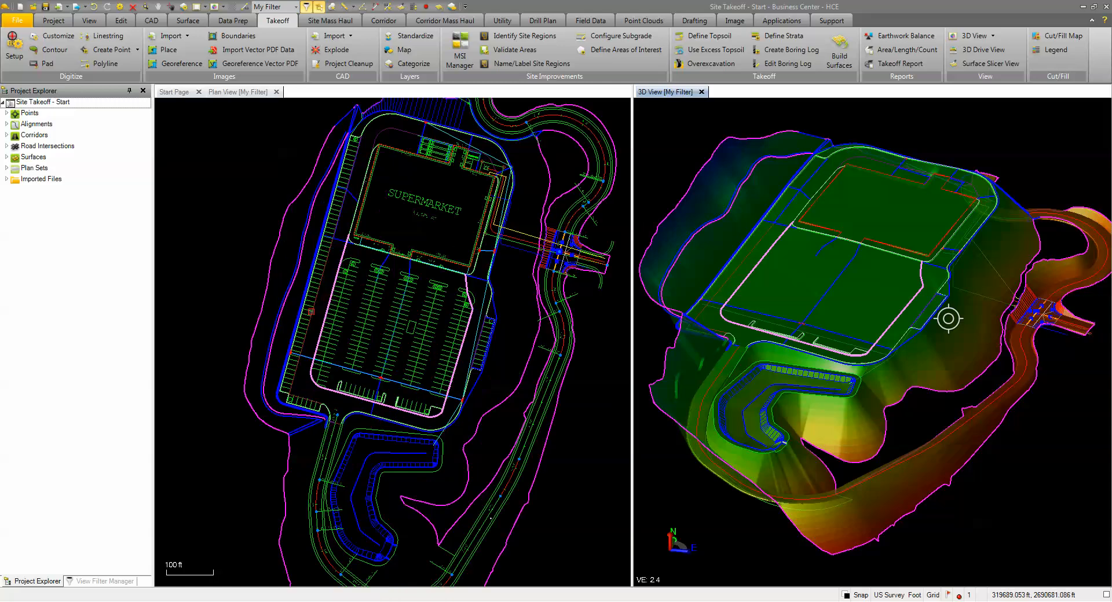
scroll(316, 305, "up", 2)
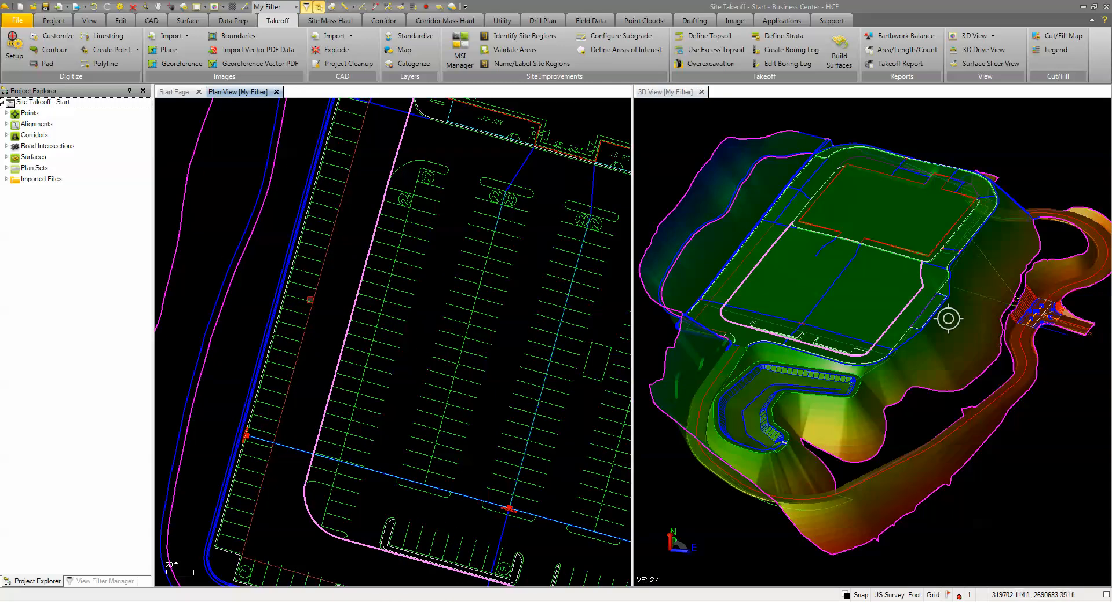
scroll(316, 298, "down", 4)
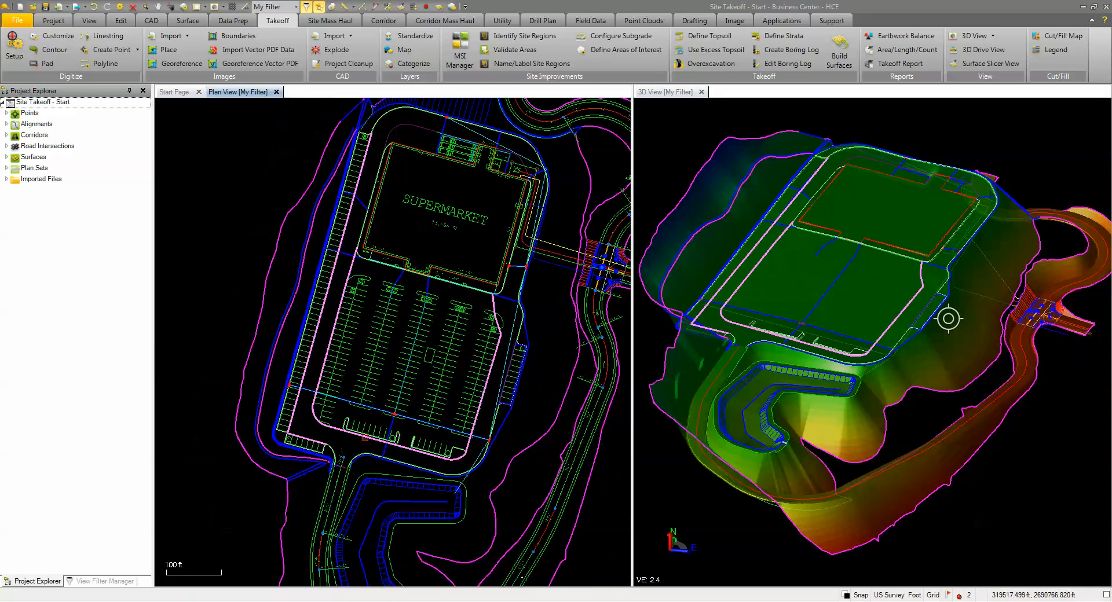
scroll(380, 436, "up", 5)
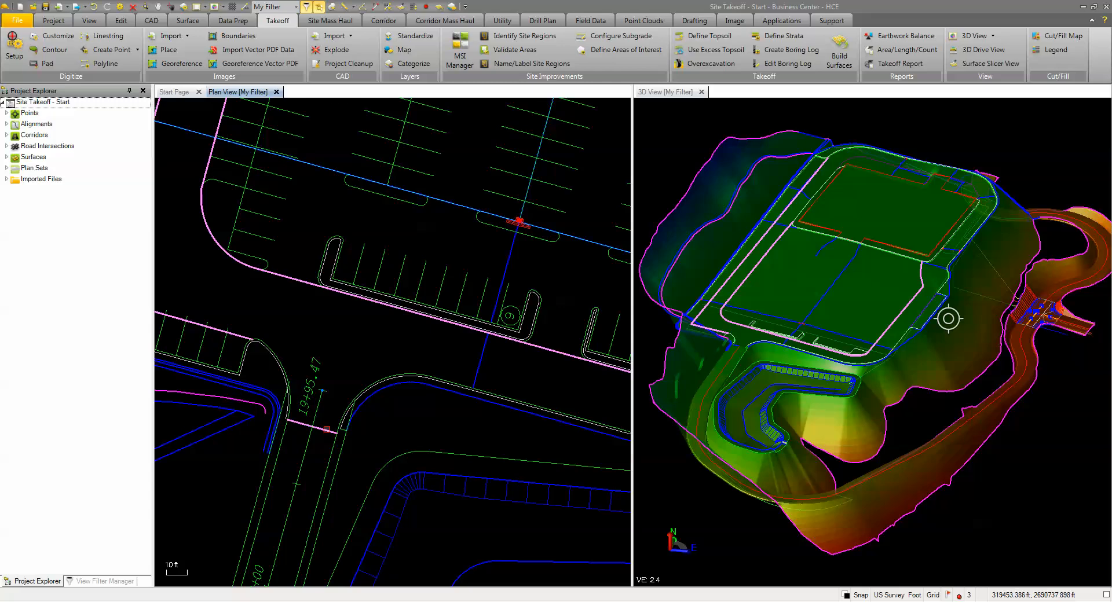
scroll(324, 432, "down", 3)
scroll(540, 273, "up", 2)
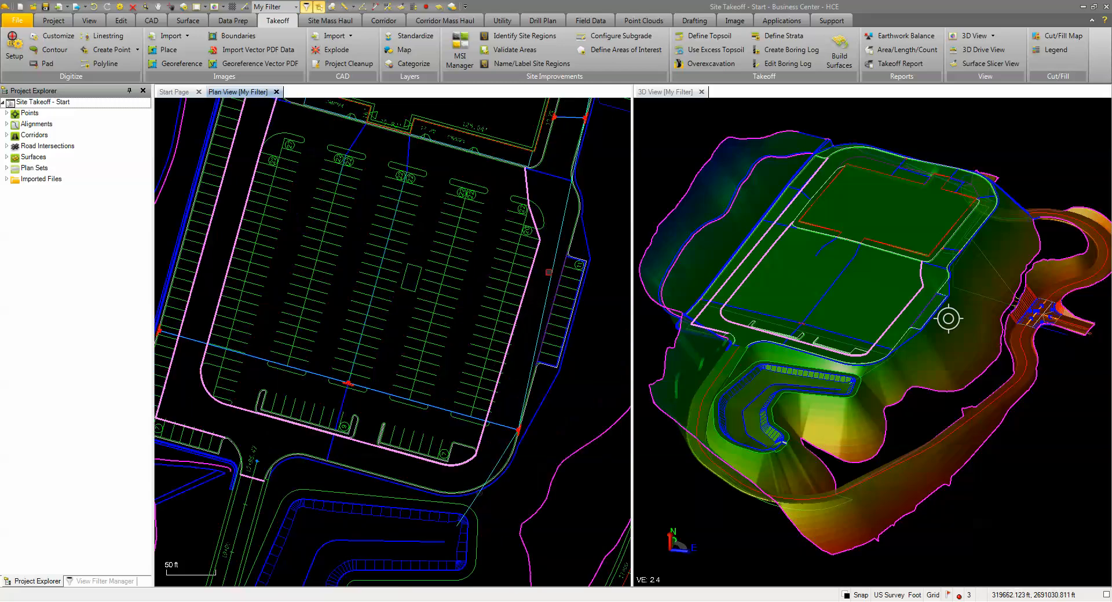
left_click(576, 264)
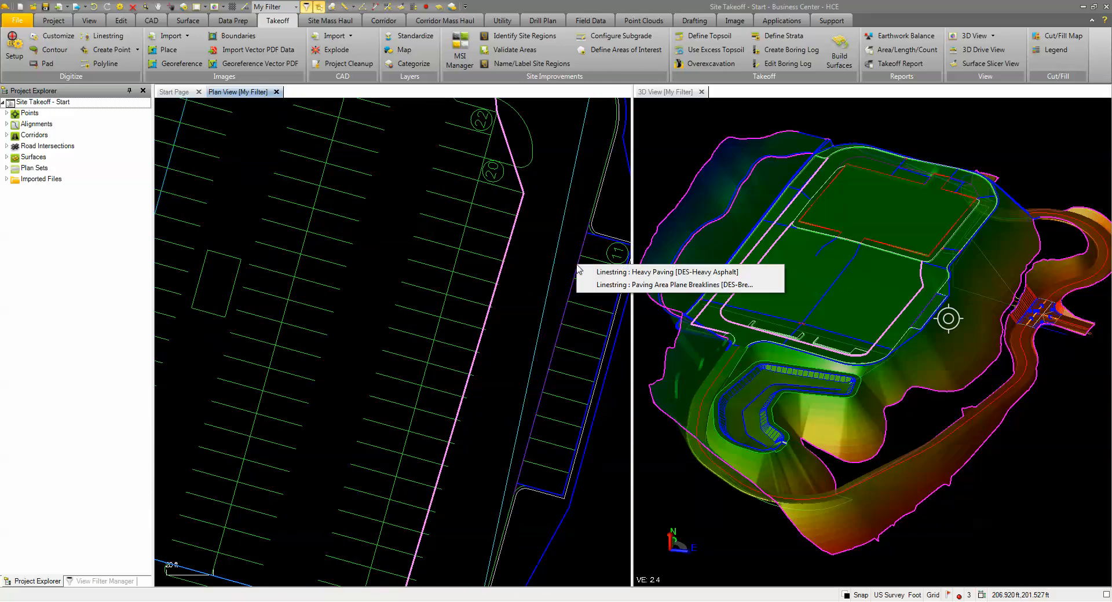
left_click(644, 272)
scroll(544, 299, "down", 3)
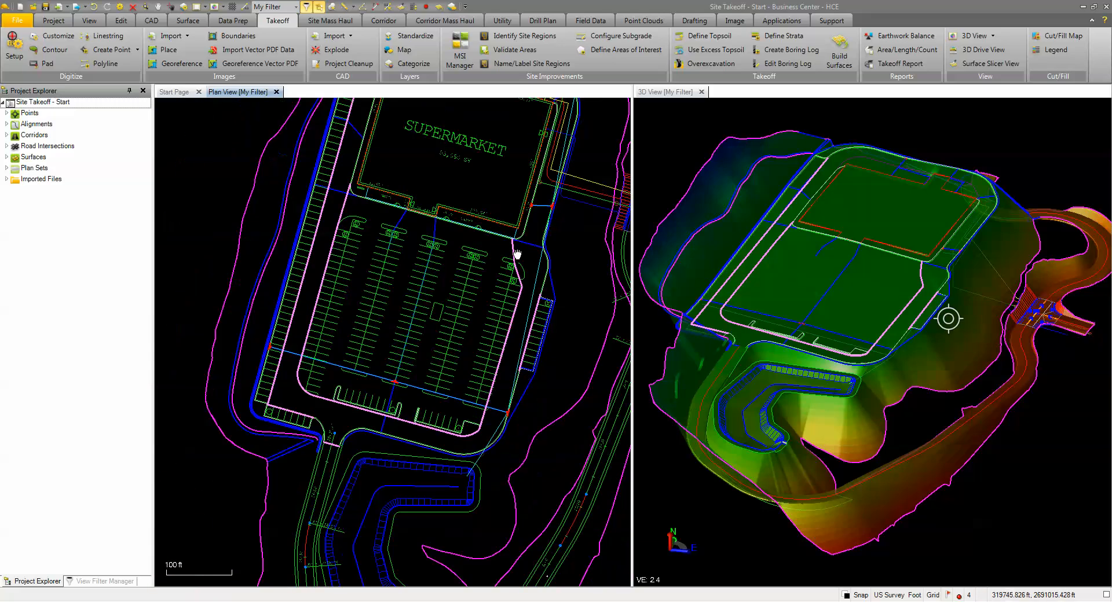
Step: Add the curved paving boundary linestrings behind the supermarket, at its north side and northeast corner, to the selection
left_click(385, 204)
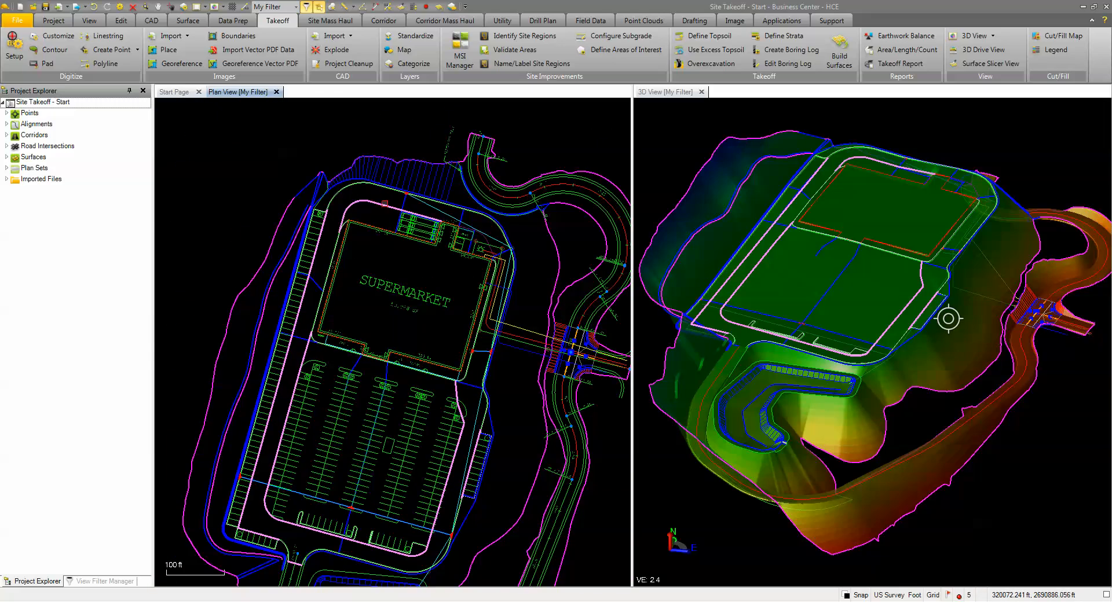
scroll(486, 243, "up", 5)
left_click(487, 246)
scroll(495, 277, "down", 5)
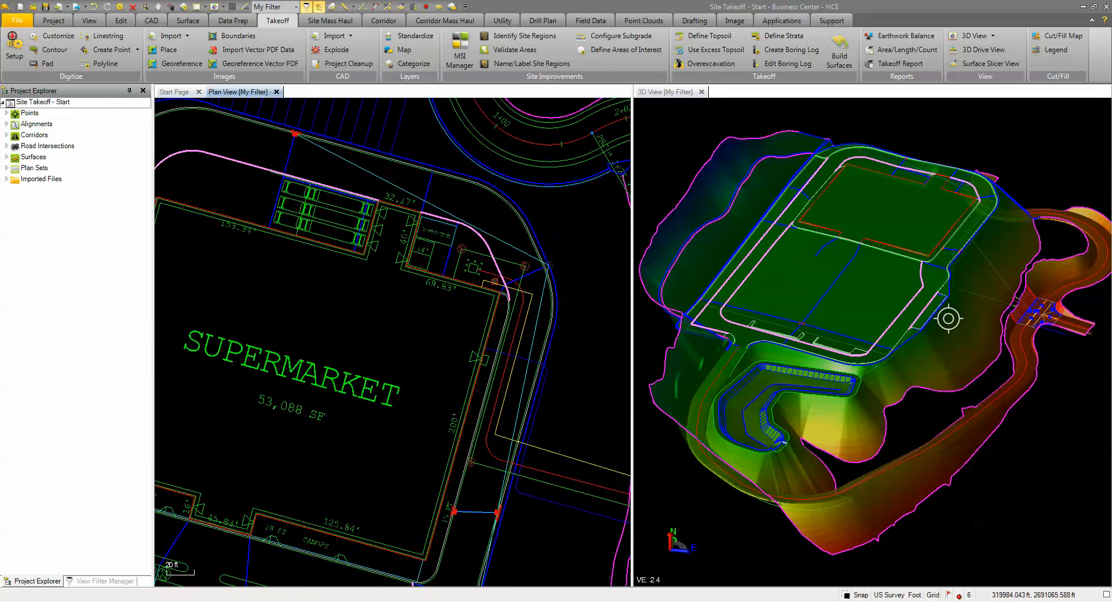
middle_click_drag(448, 353, 450, 250)
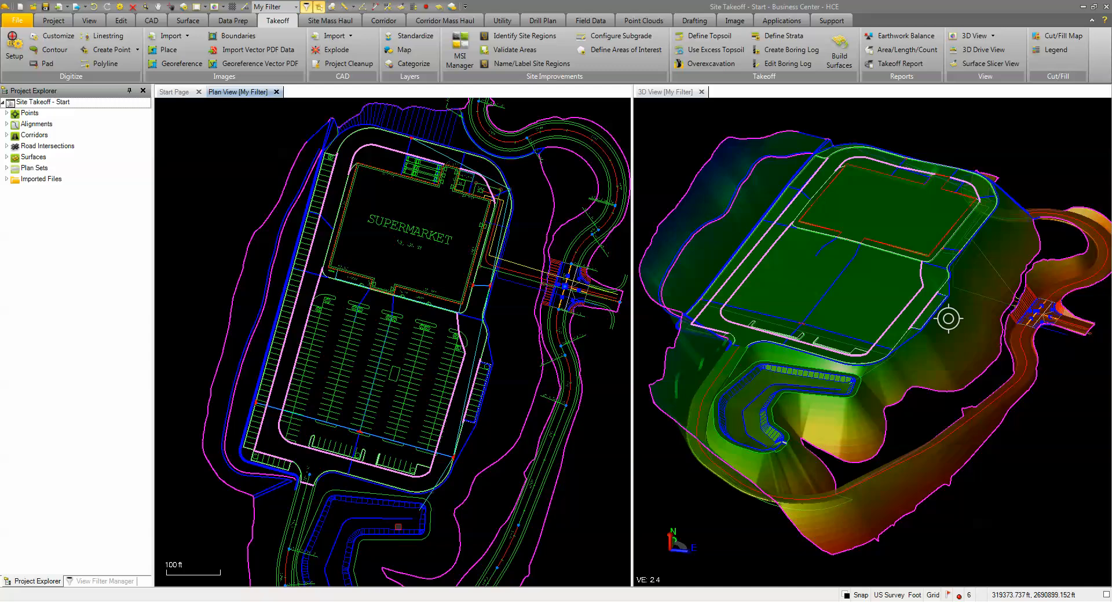
Step: Add the short linestring at the site's northwest corner and the seeded area linestrings along the north and south road curves to the selection
scroll(336, 133, "up", 5)
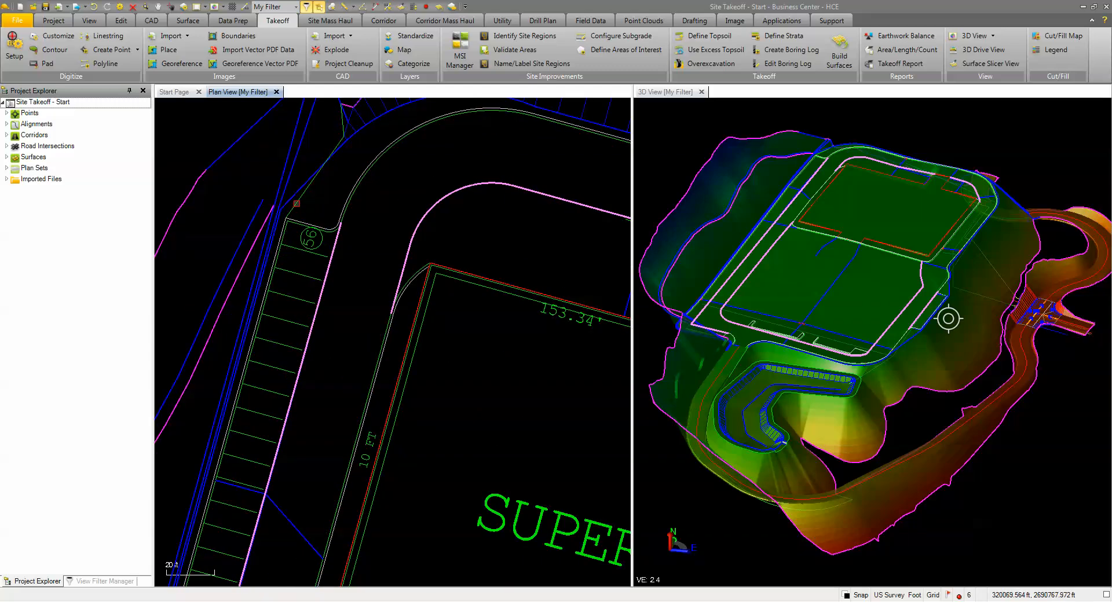
scroll(295, 204, "down", 5)
scroll(573, 213, "up", 5)
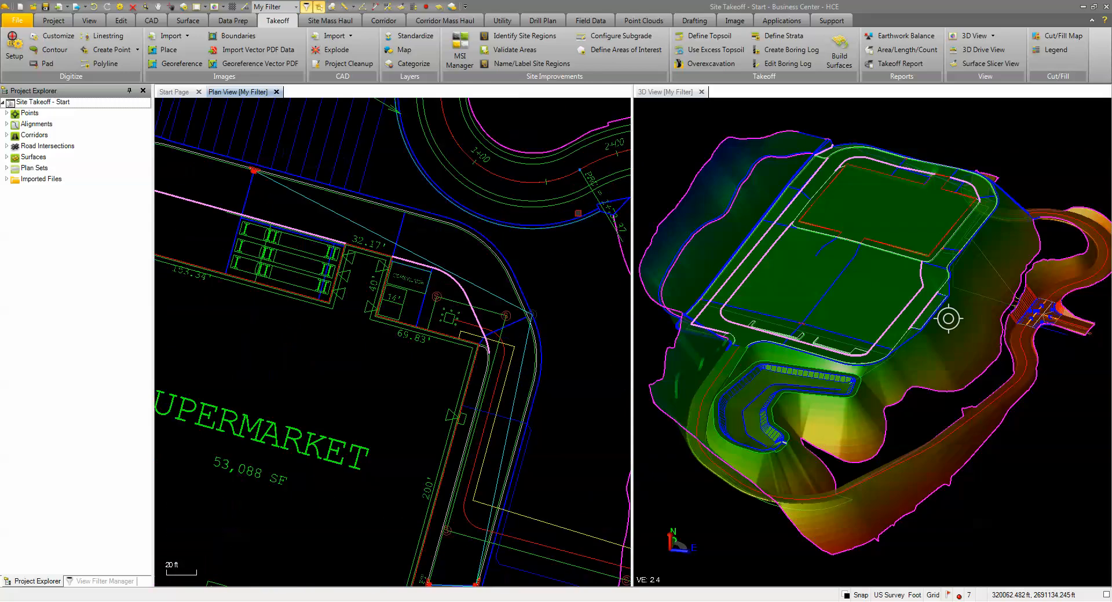
left_click(575, 225)
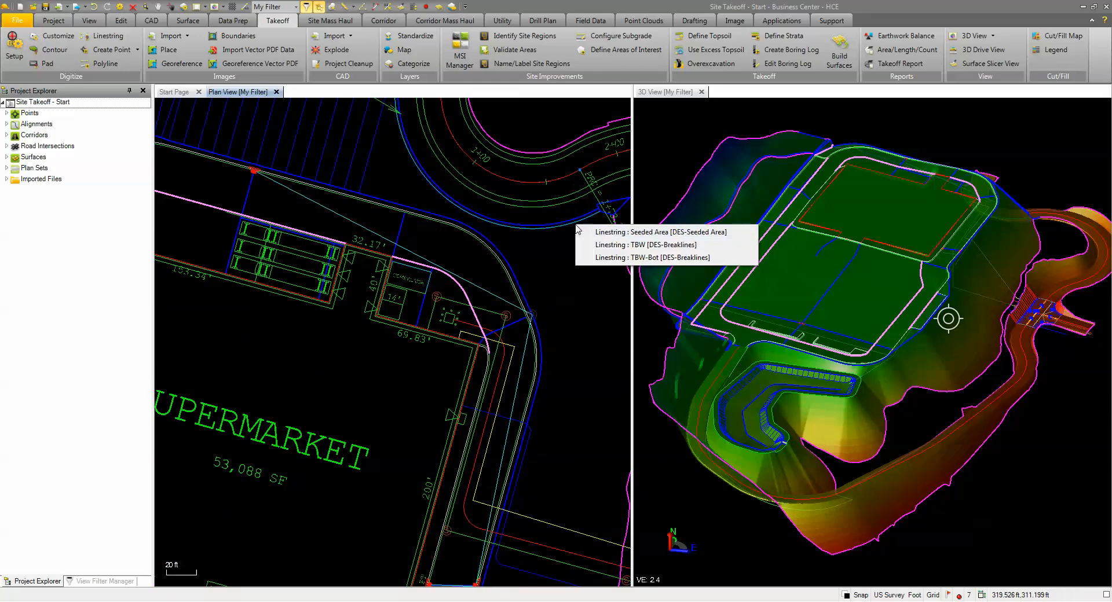
left_click(617, 232)
scroll(577, 287, "down", 5)
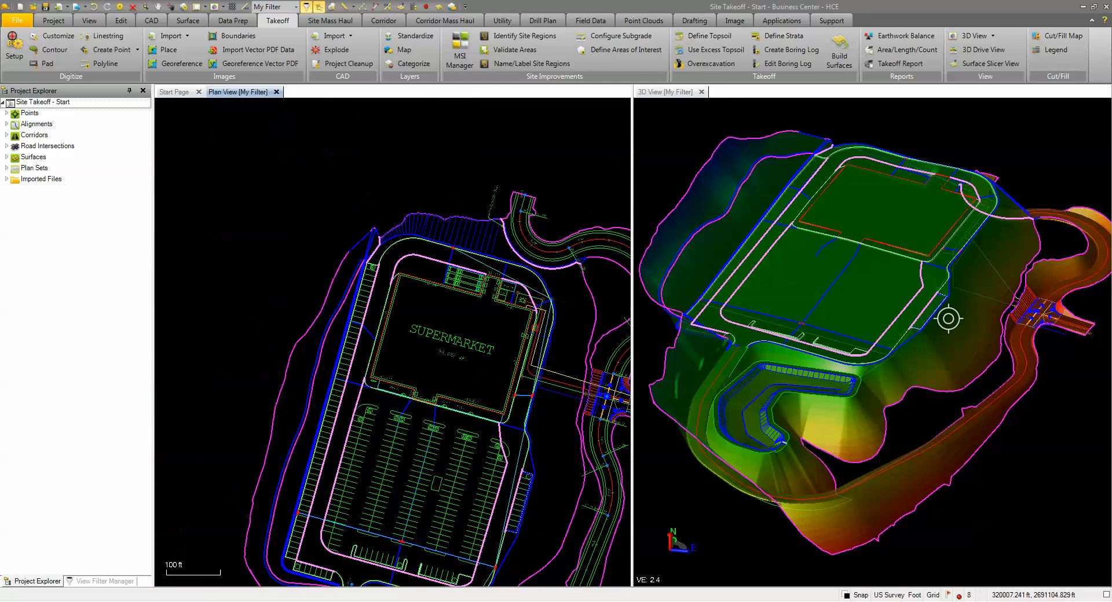
scroll(386, 557, "up", 2)
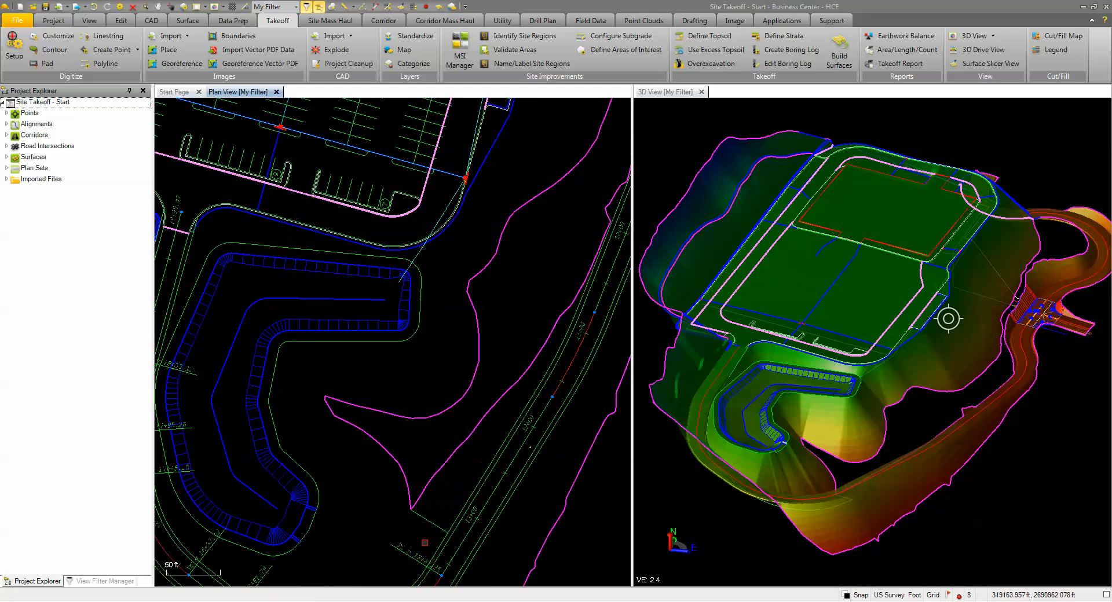
left_click(432, 524)
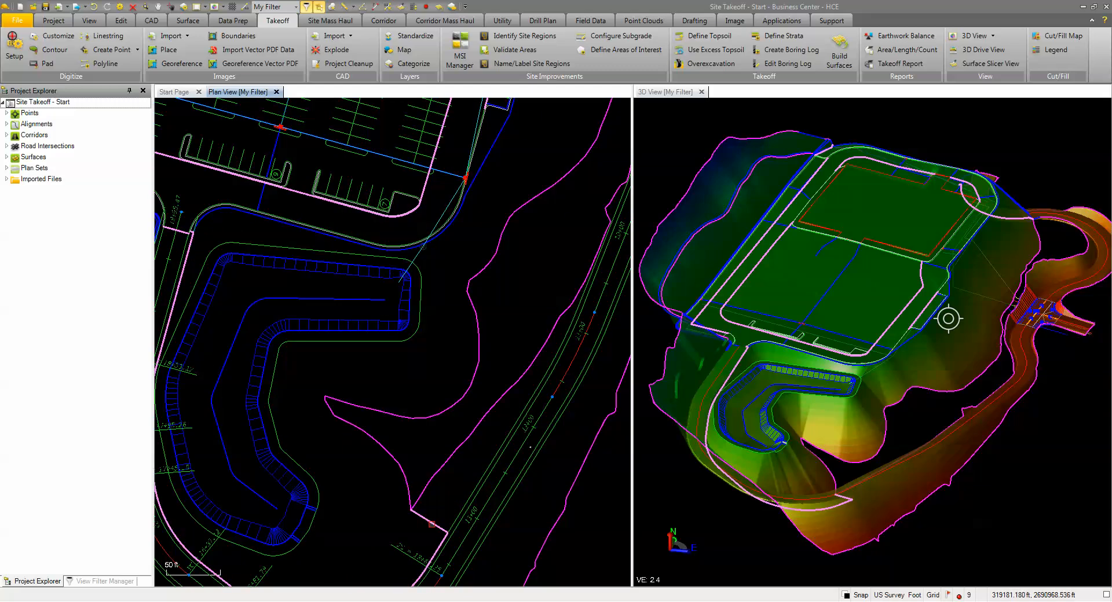
scroll(431, 524, "down", 2)
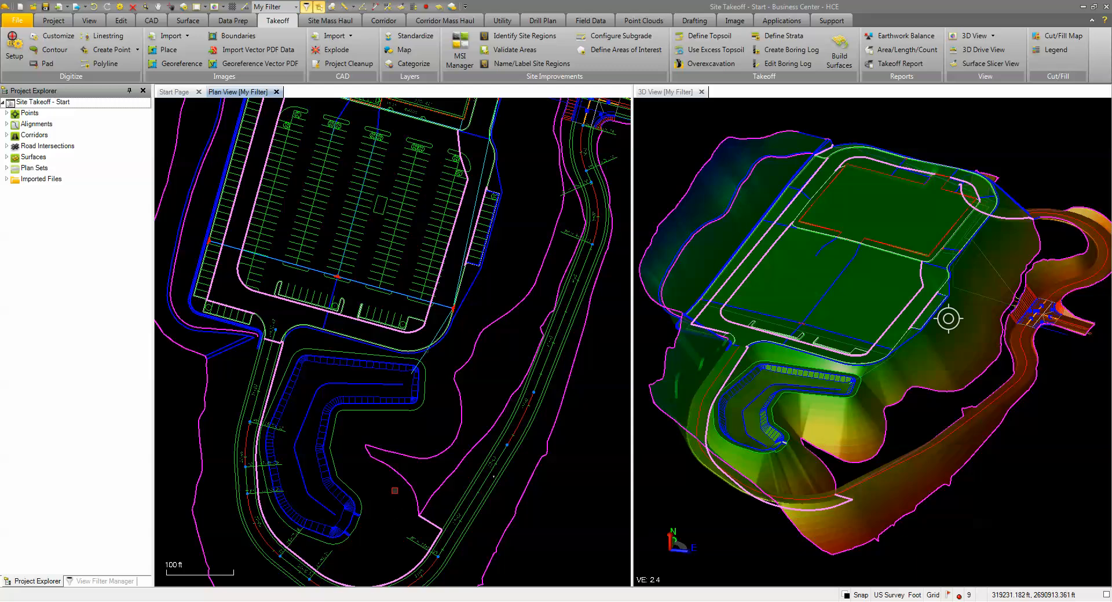
Step: Change the selected boundary linestrings to undefined elevation and check their placement in the 3D view
left_click(237, 21)
left_click(229, 48)
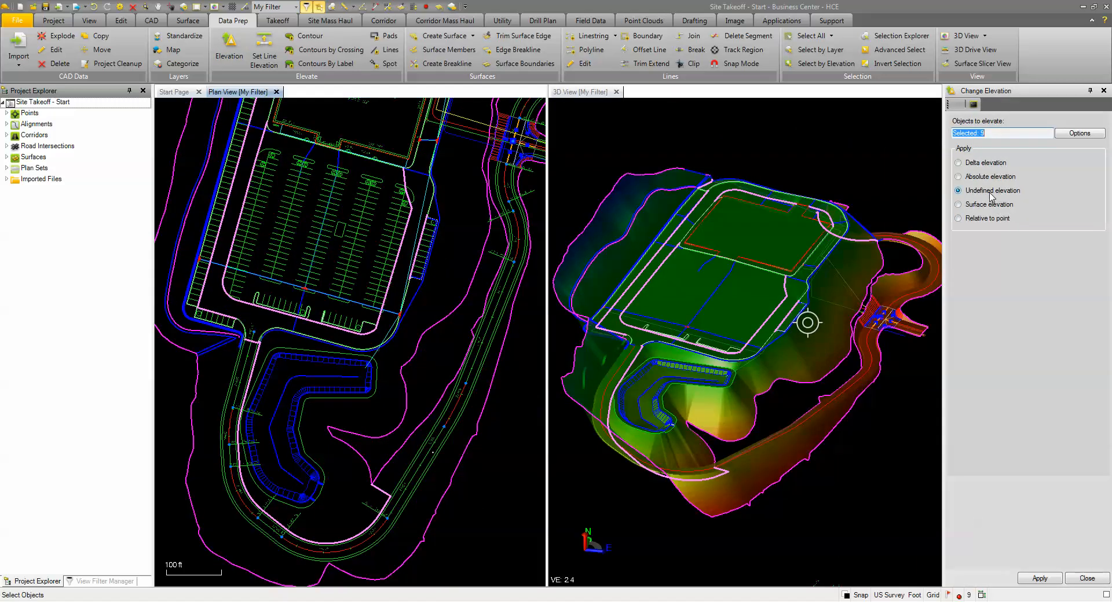
left_click(1037, 579)
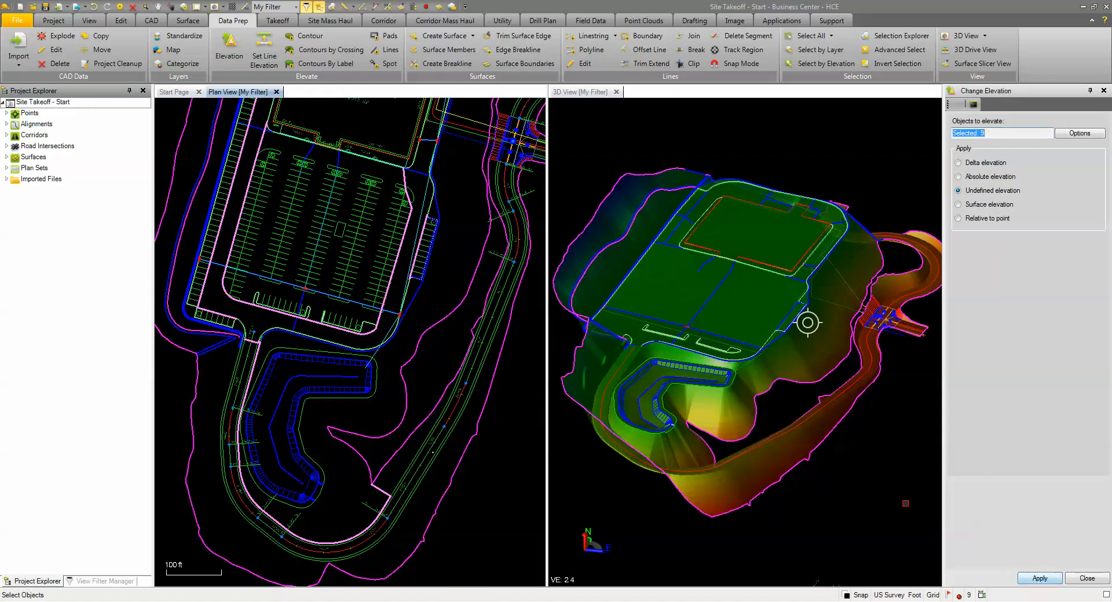
left_click(1086, 579)
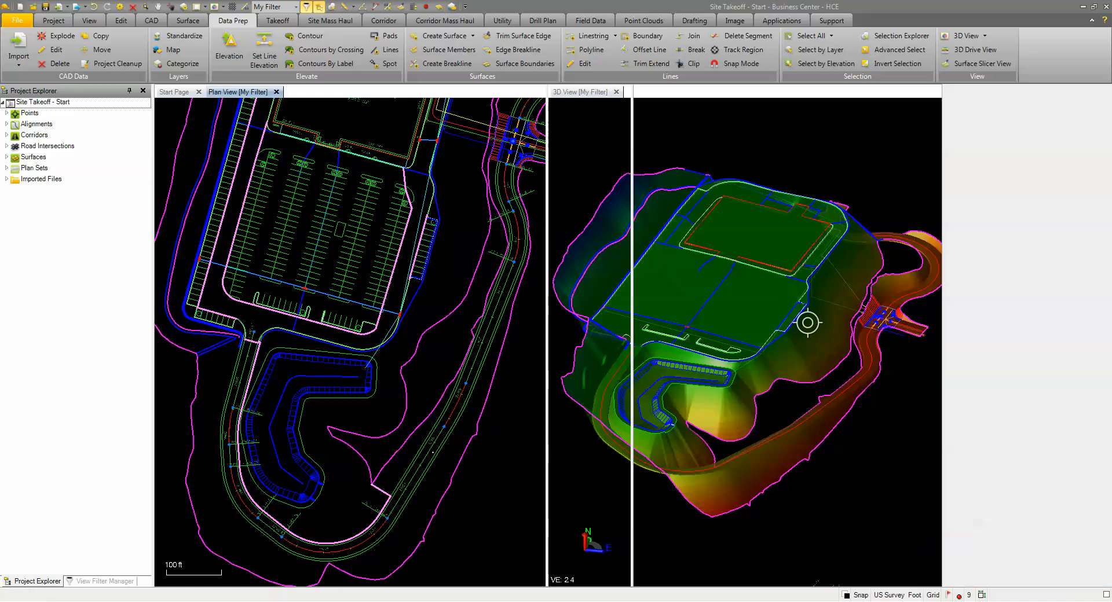
scroll(735, 492, "down", 4)
middle_click_drag(740, 479, 745, 309)
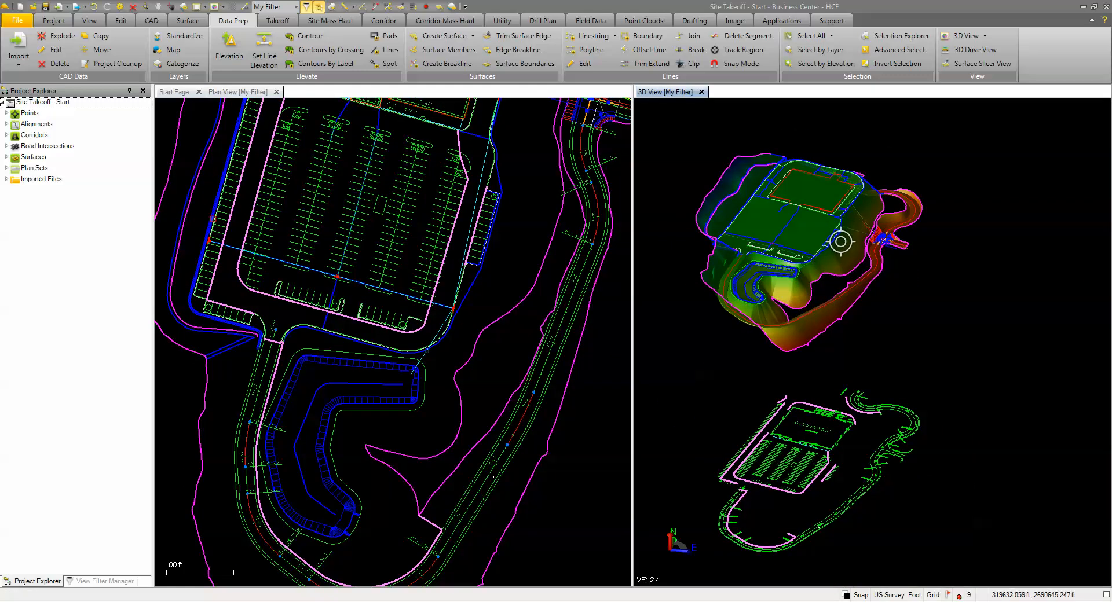
Step: Inspect the Finished design surface in 3D, clear the selection, and review the flag messages for the project's surfaces
left_click(6, 157)
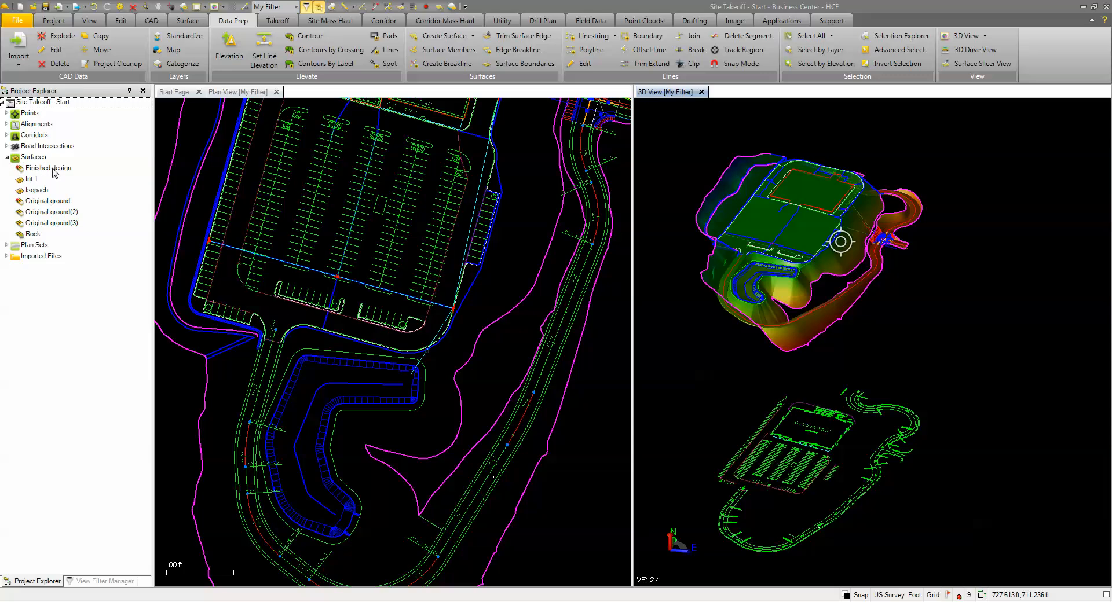
right_click(52, 169)
left_click(70, 191)
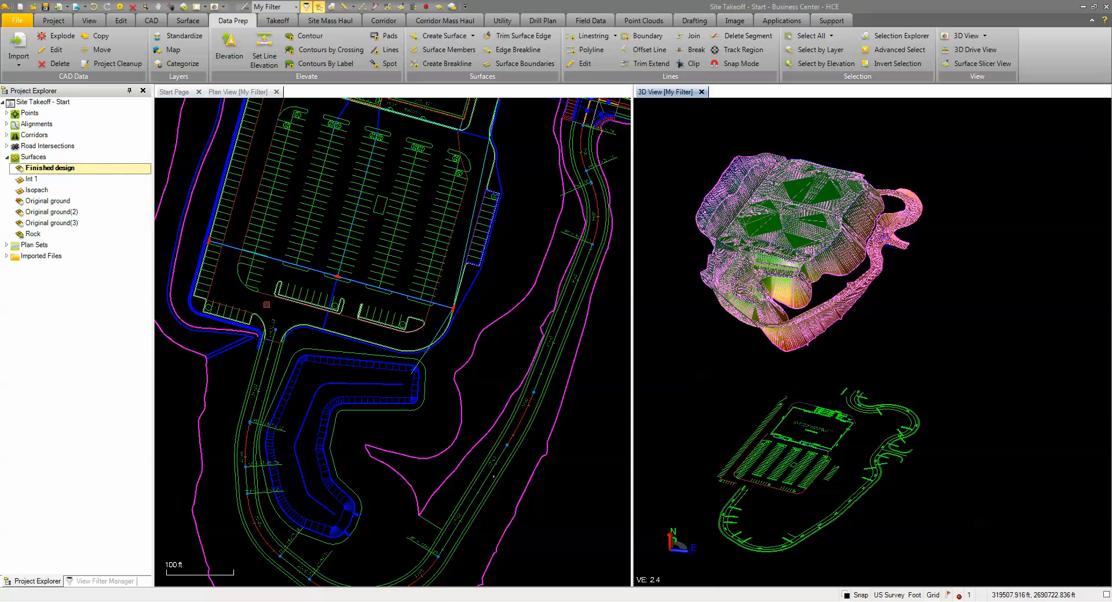
left_click(518, 276)
scroll(487, 271, "down", 2)
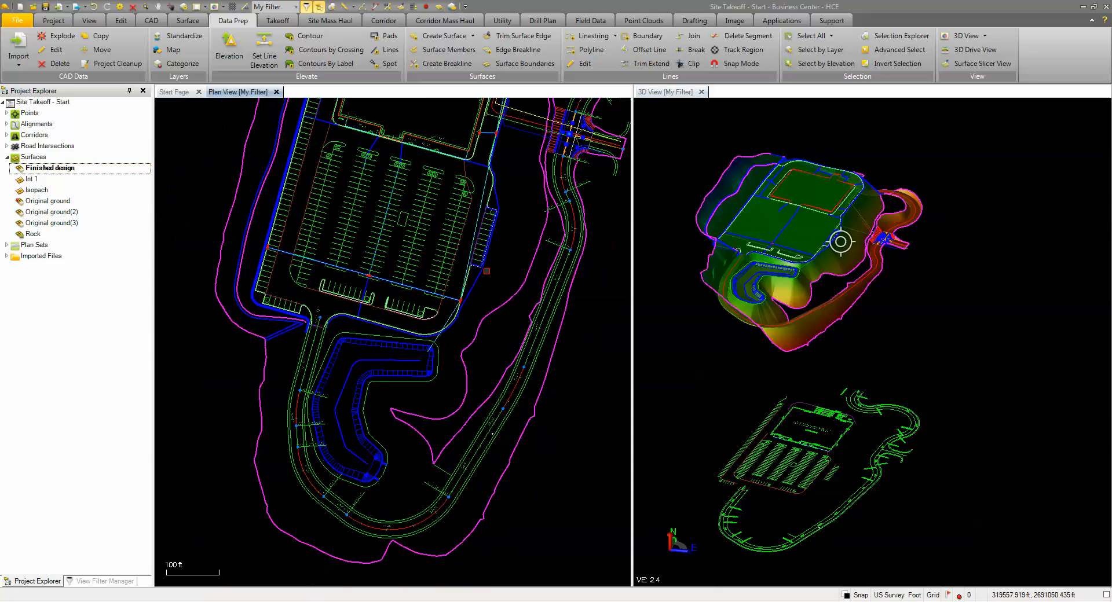
mouse_move(487, 271)
middle_mouse_down()
mouse_move(484, 328)
mouse_move(462, 392)
middle_mouse_up()
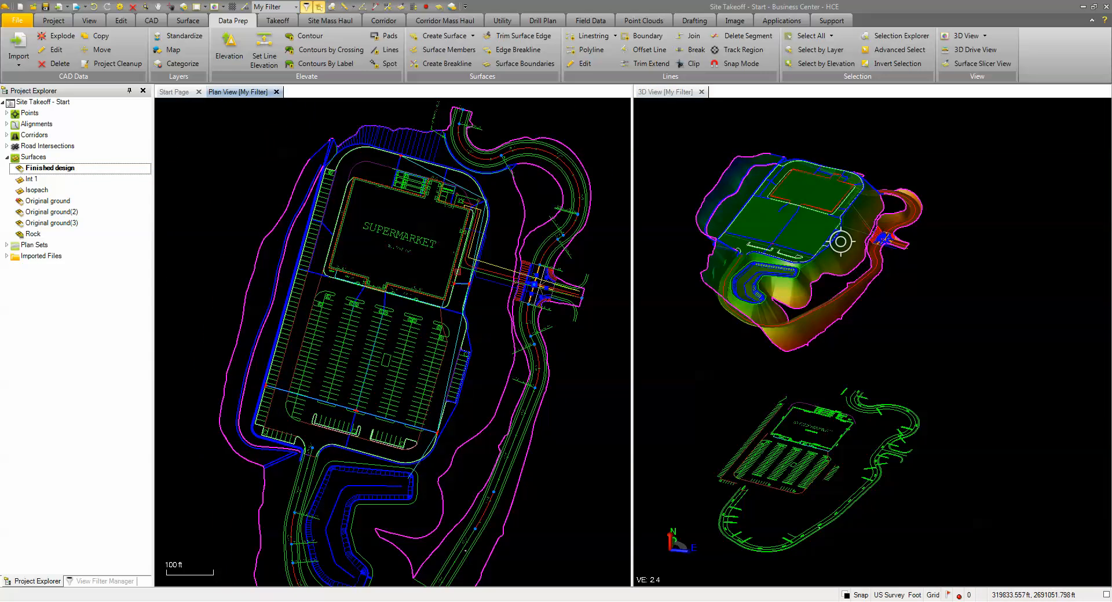
left_click(948, 595)
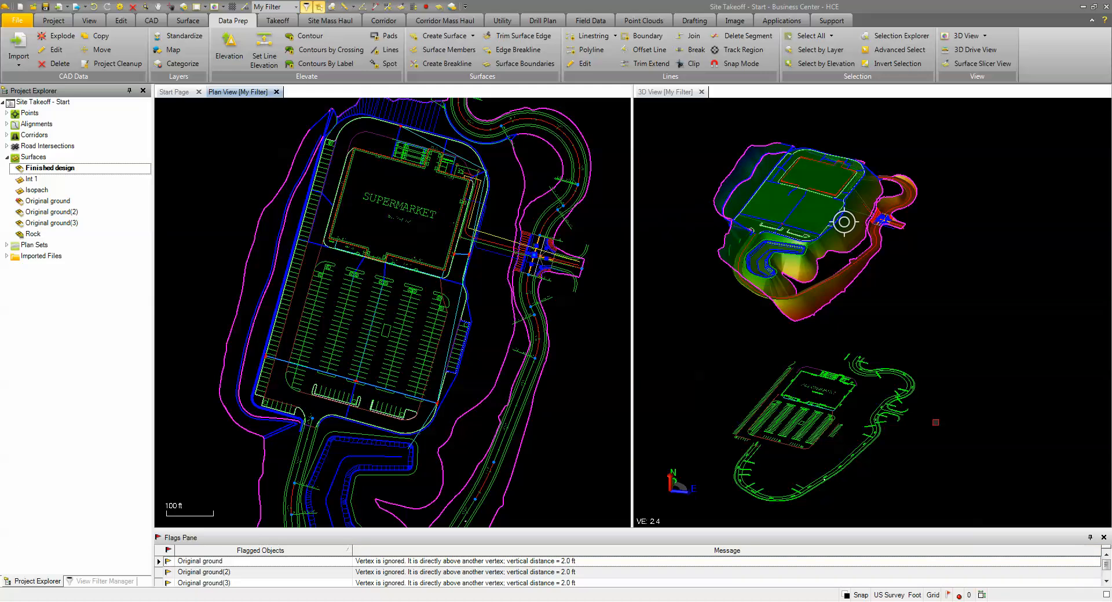
left_click(1104, 538)
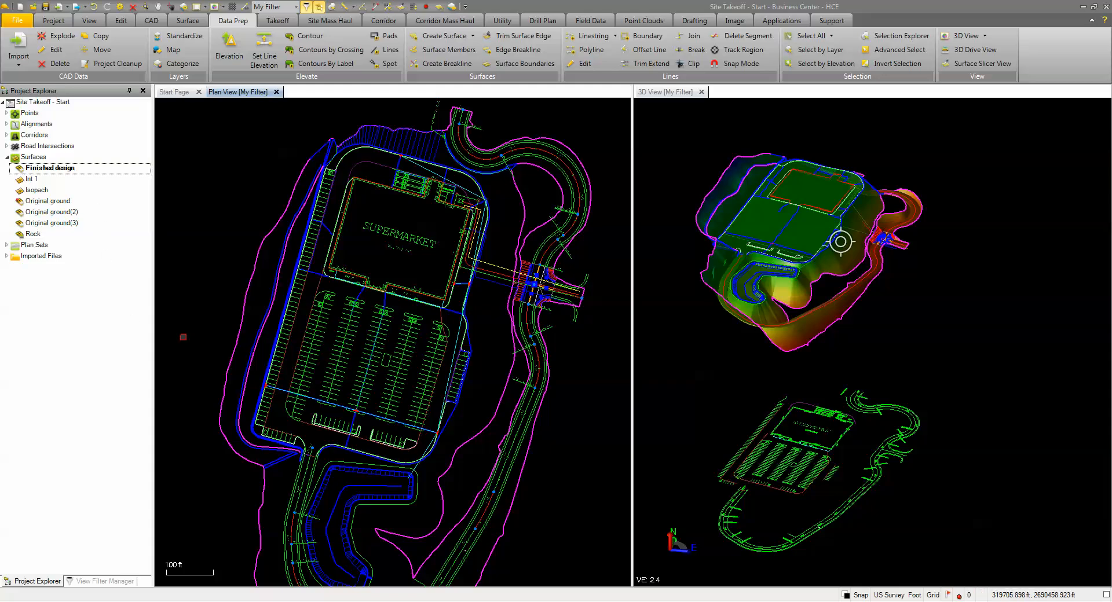
Step: Break the Storm Pipe linestring at the structure near the paving's northeast corner, about 204 ft along the line
scroll(262, 383, "down", 4)
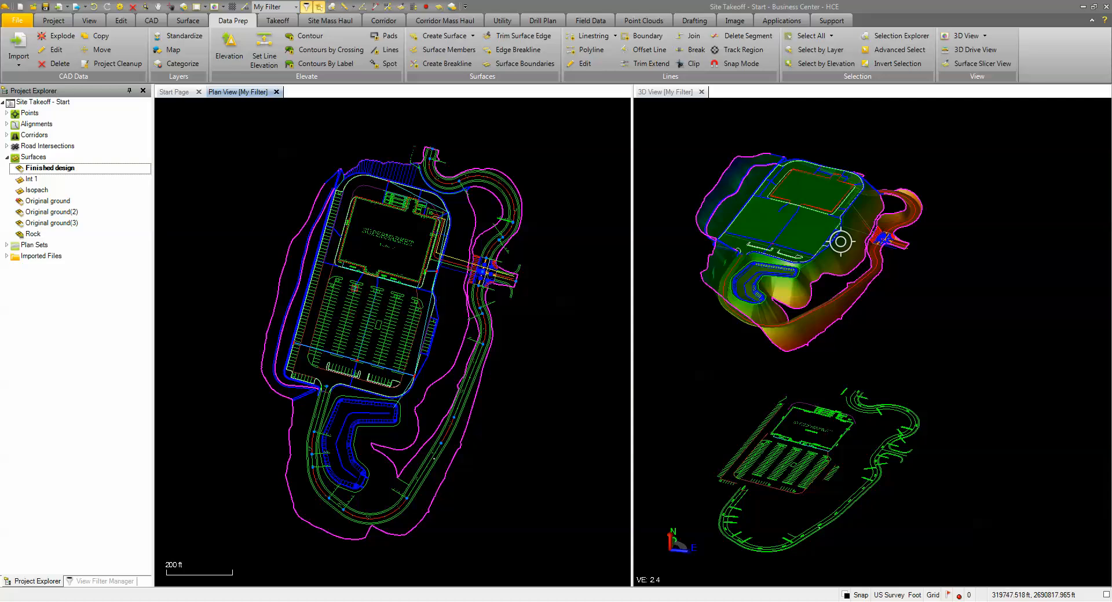
scroll(429, 221, "up", 2)
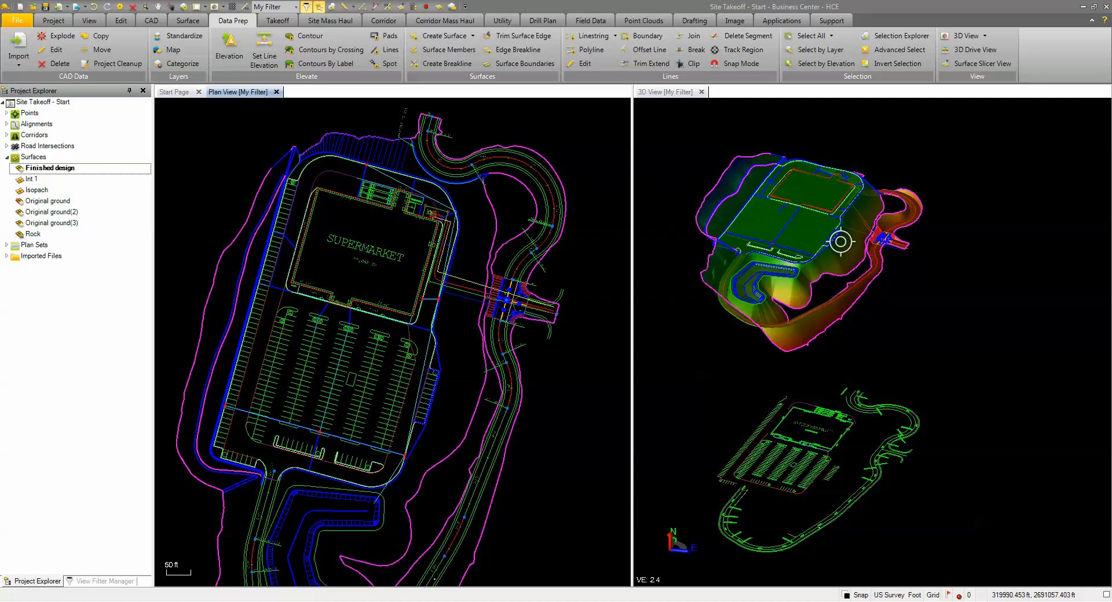
scroll(436, 197, "up", 2)
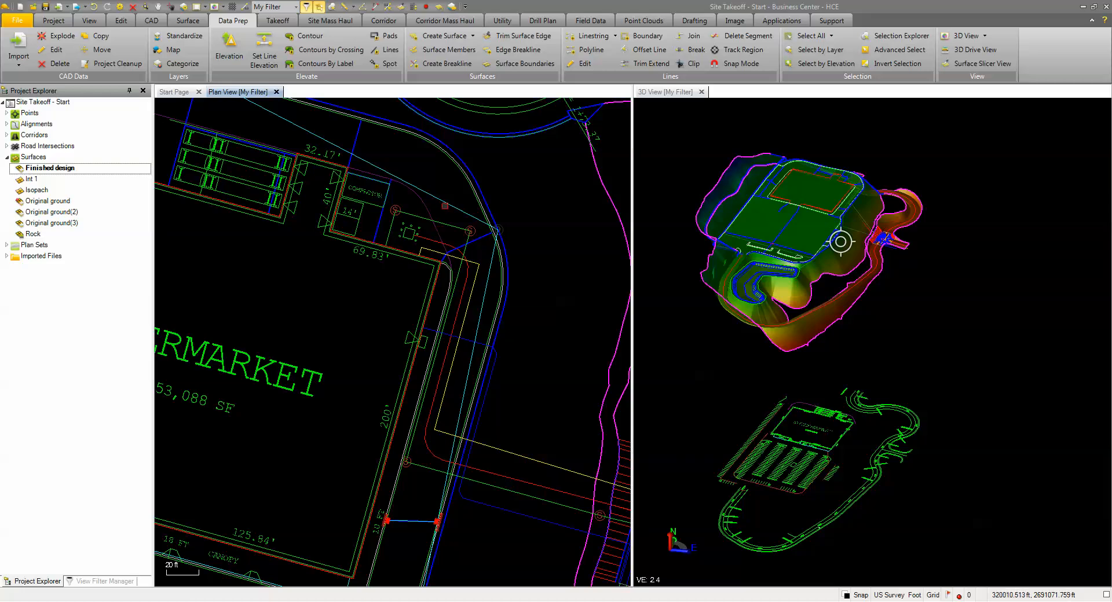
left_click(445, 202)
scroll(408, 323, "down", 5)
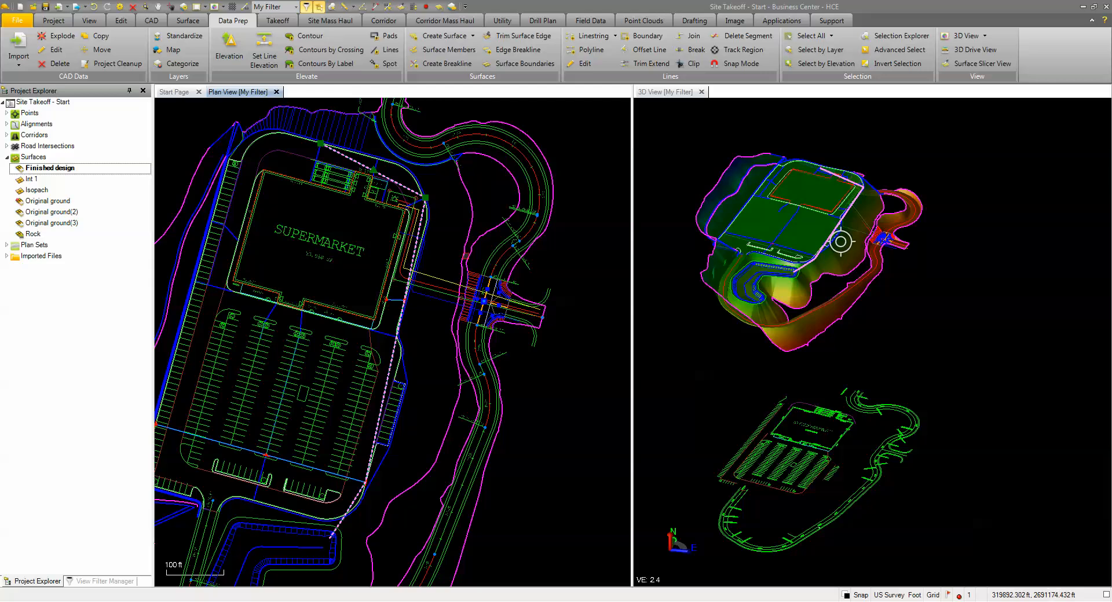
right_click(445, 198)
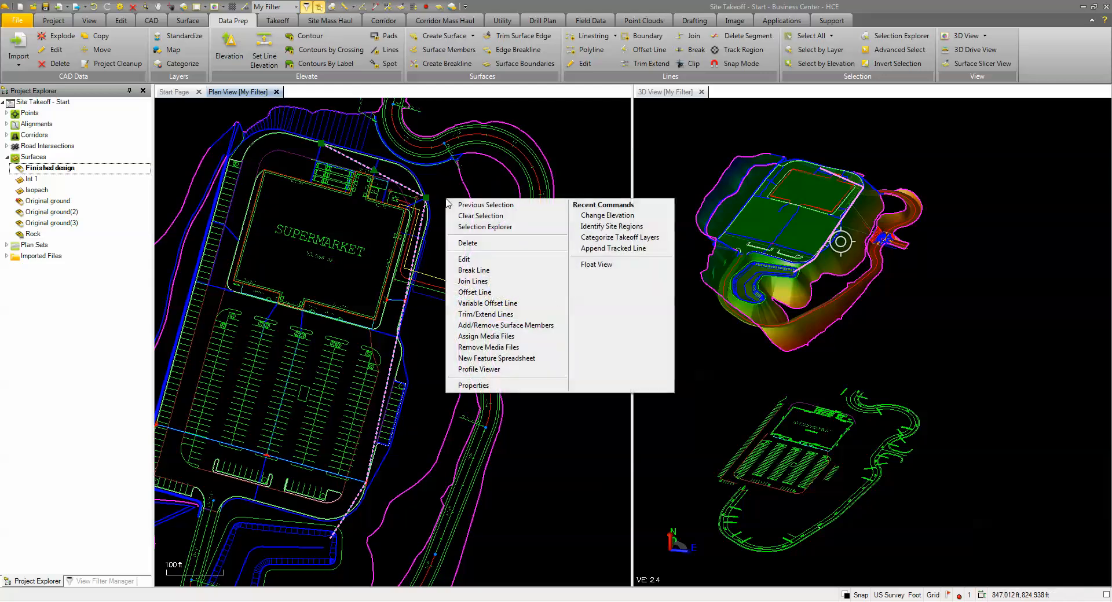
left_click(481, 269)
scroll(422, 175, "up", 2)
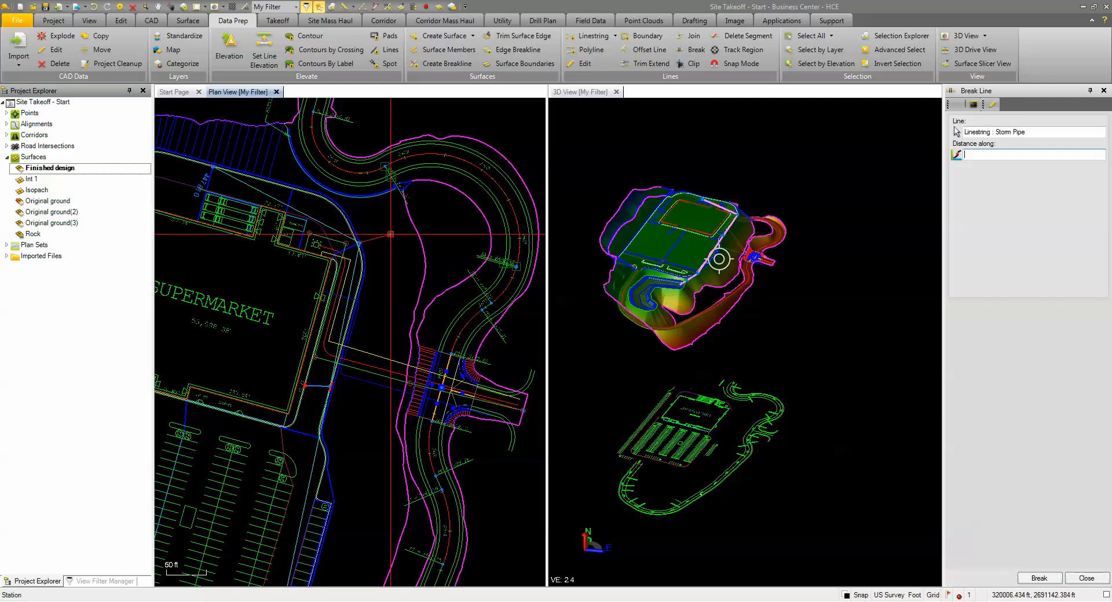
left_click(390, 233)
Step: Break the remaining Storm Pipe at the structure east of the supermarket where the short lateral connects, about 181 ft along the line
mouse_move(368, 317)
middle_mouse_down()
mouse_move(405, 203)
mouse_move(398, 214)
middle_mouse_up()
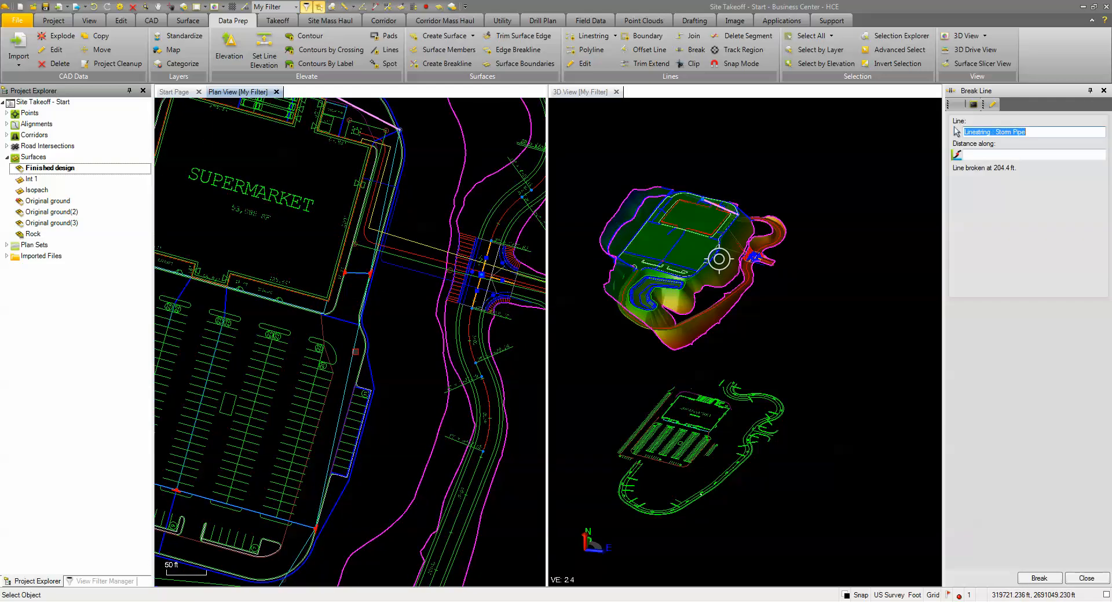
middle_click_drag(387, 396, 419, 279)
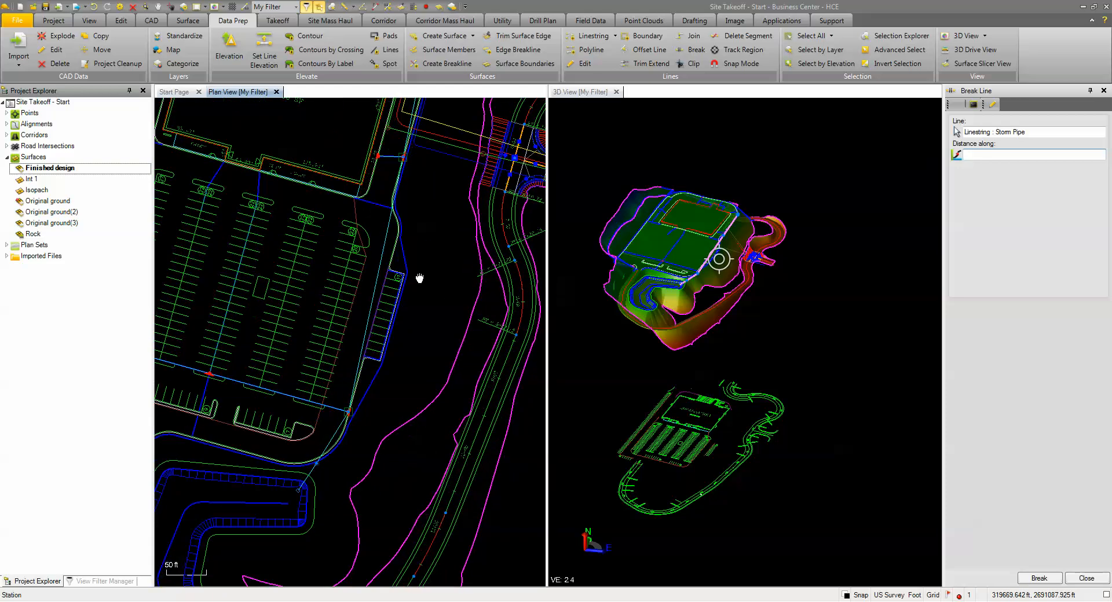
scroll(347, 232, "up", 2)
scroll(384, 233, "up", 2)
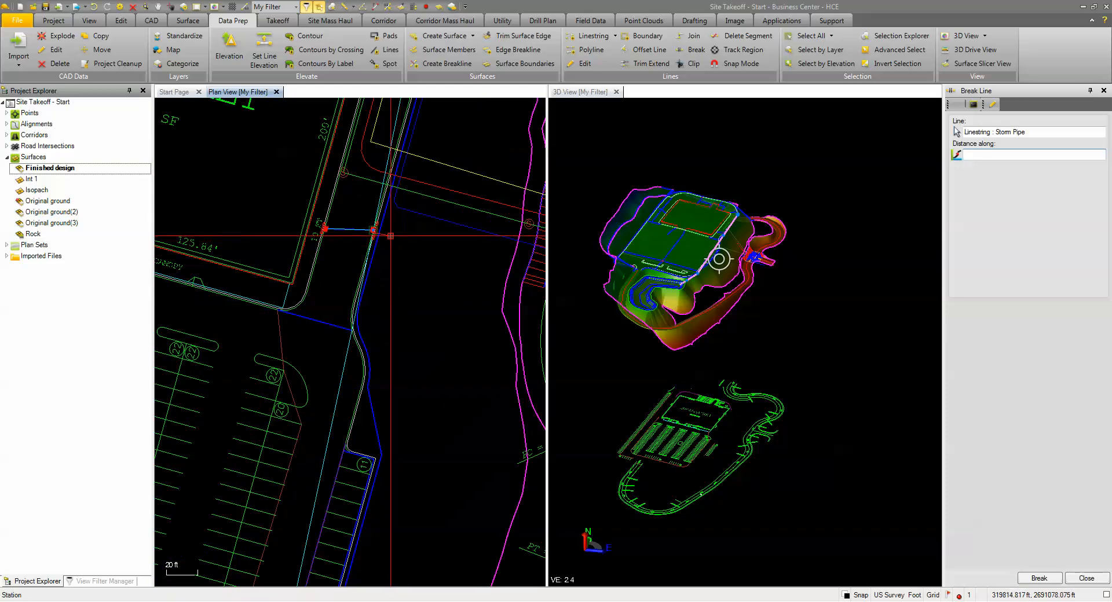
scroll(374, 230, "up", 3)
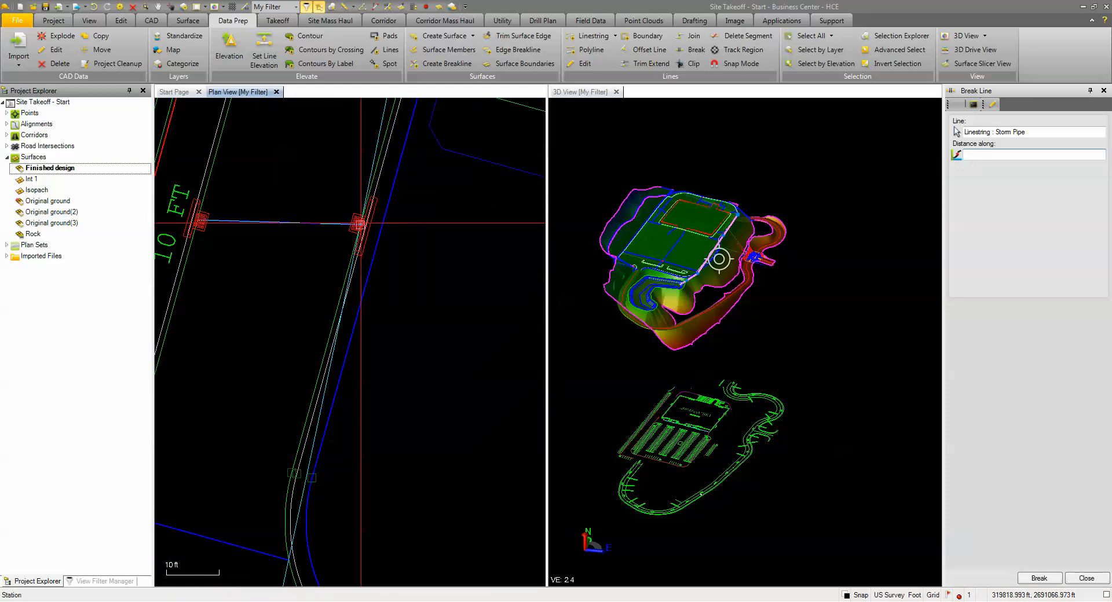
left_click(361, 223)
scroll(399, 302, "down", 6)
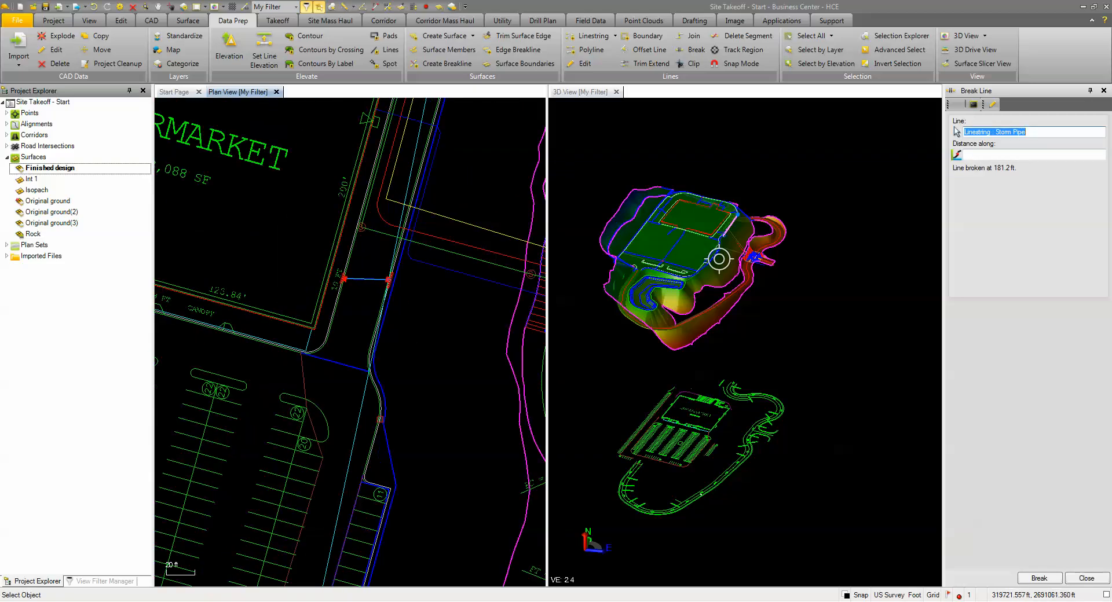
left_click(1087, 578)
Step: Assign the southern Storm Pipe segment, running from the lateral junction to the pond, to the UTIL-Storm Pipe Class III 24inRCP layer
scroll(383, 489, "down", 5)
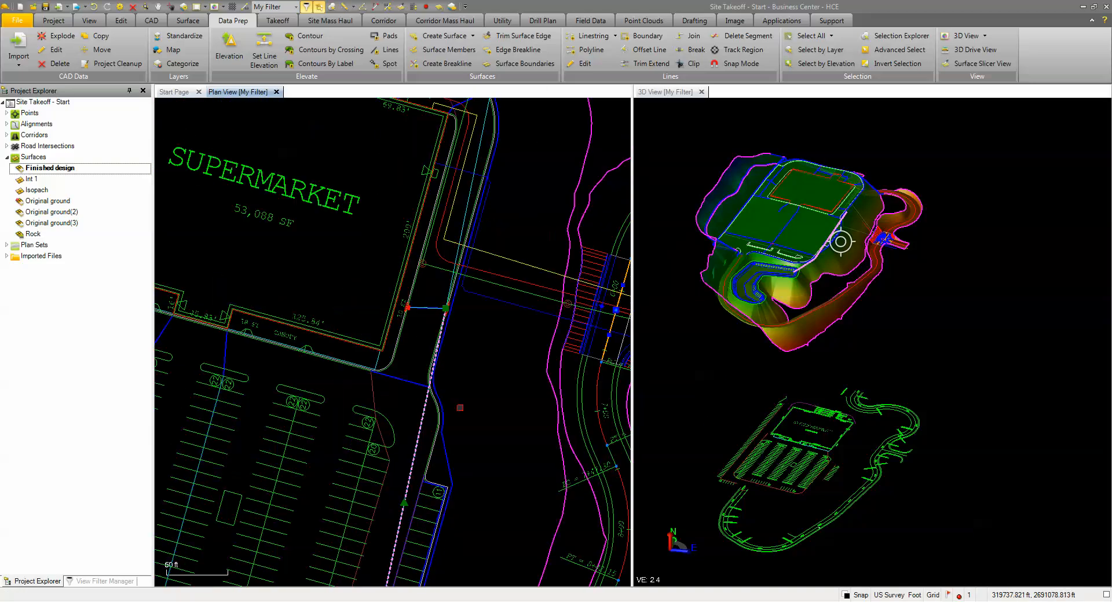
middle_click_drag(384, 489, 392, 359)
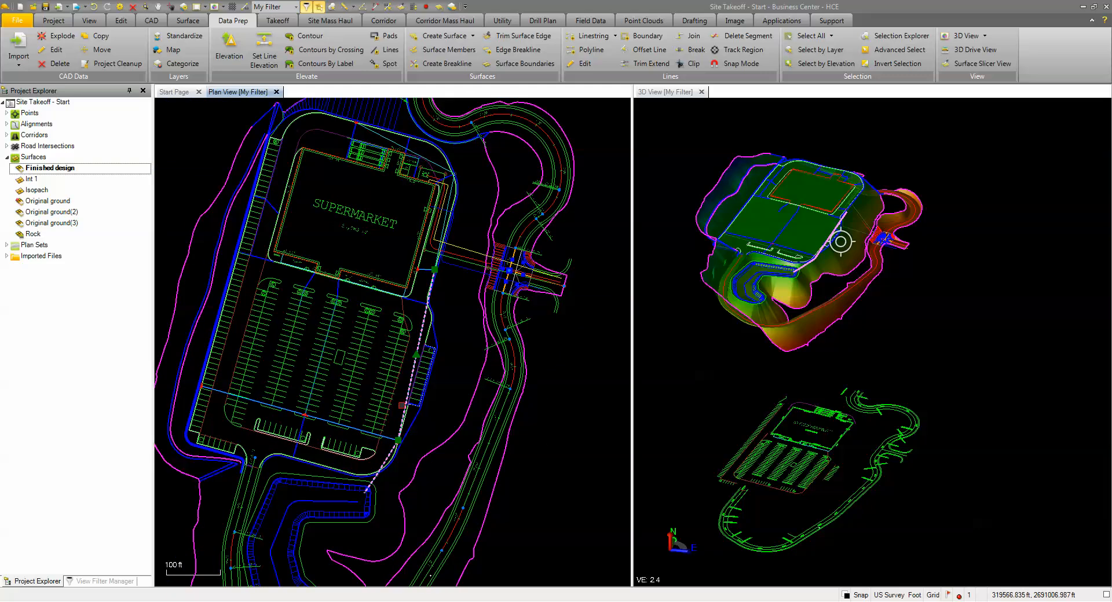
right_click(454, 307)
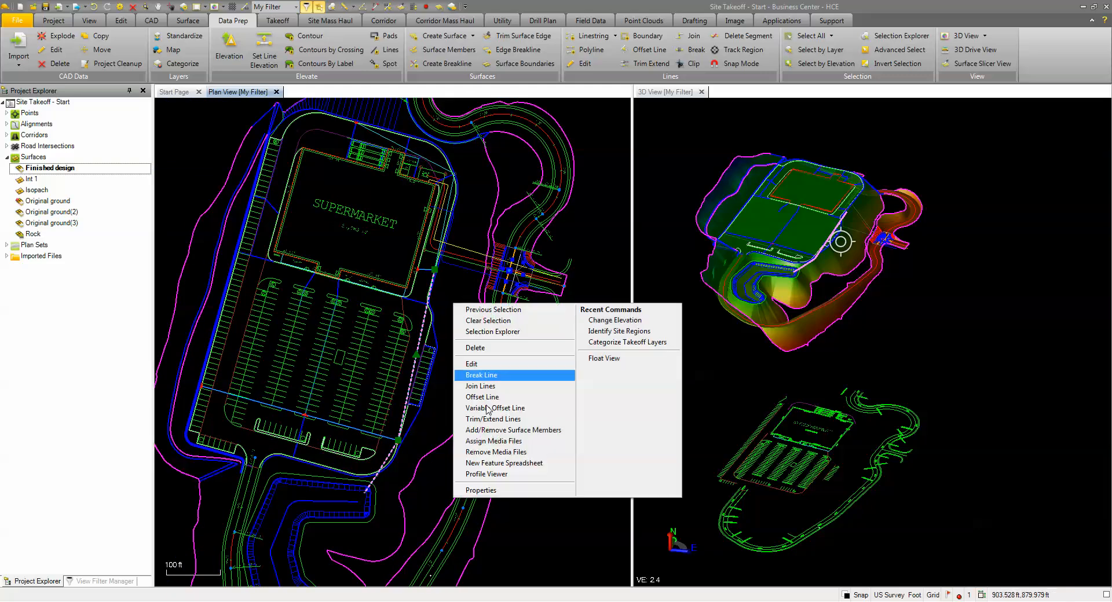
left_click(501, 494)
left_click(1065, 230)
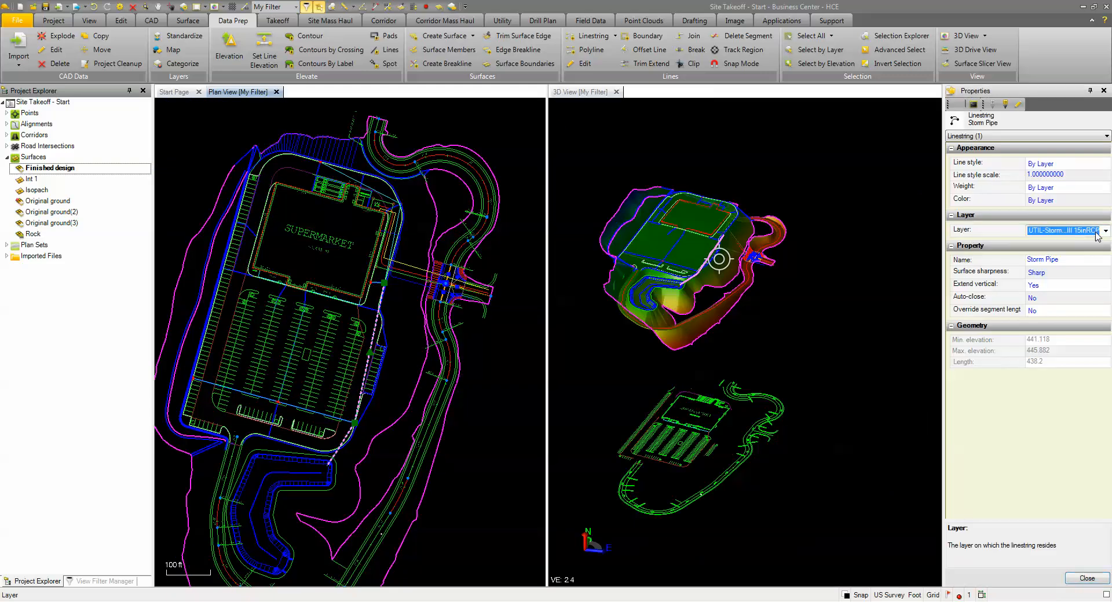
left_click(1105, 230)
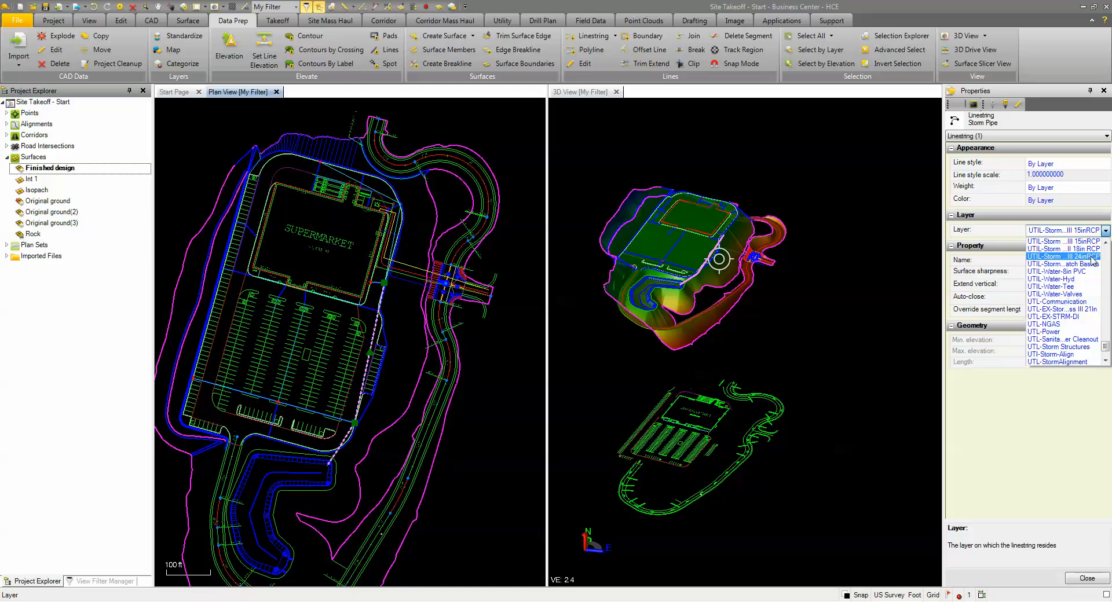
left_click(1094, 257)
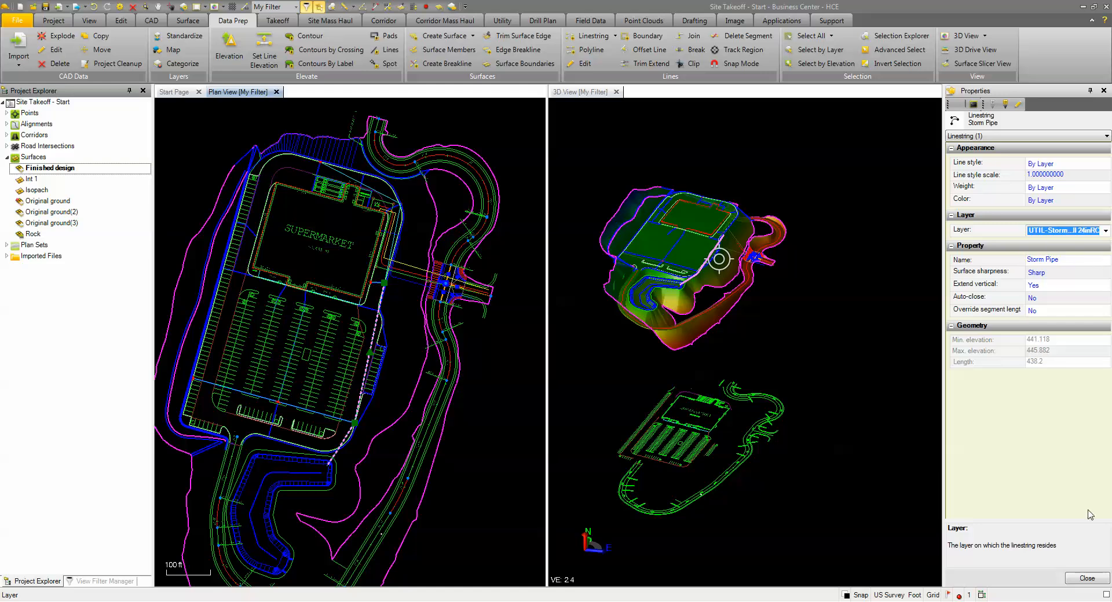
left_click(914, 504)
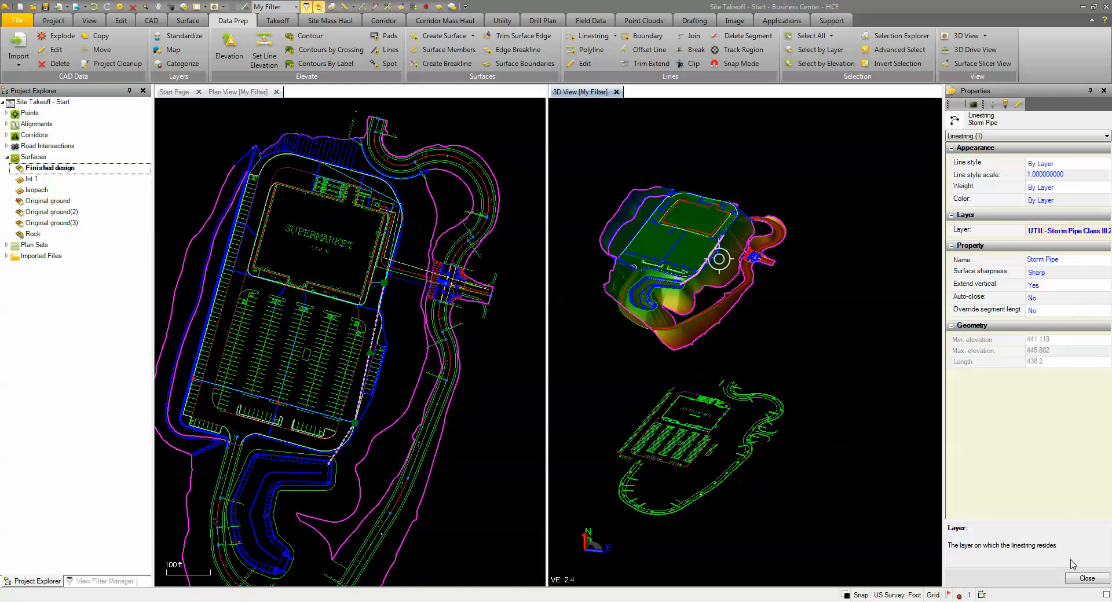
left_click(1090, 581)
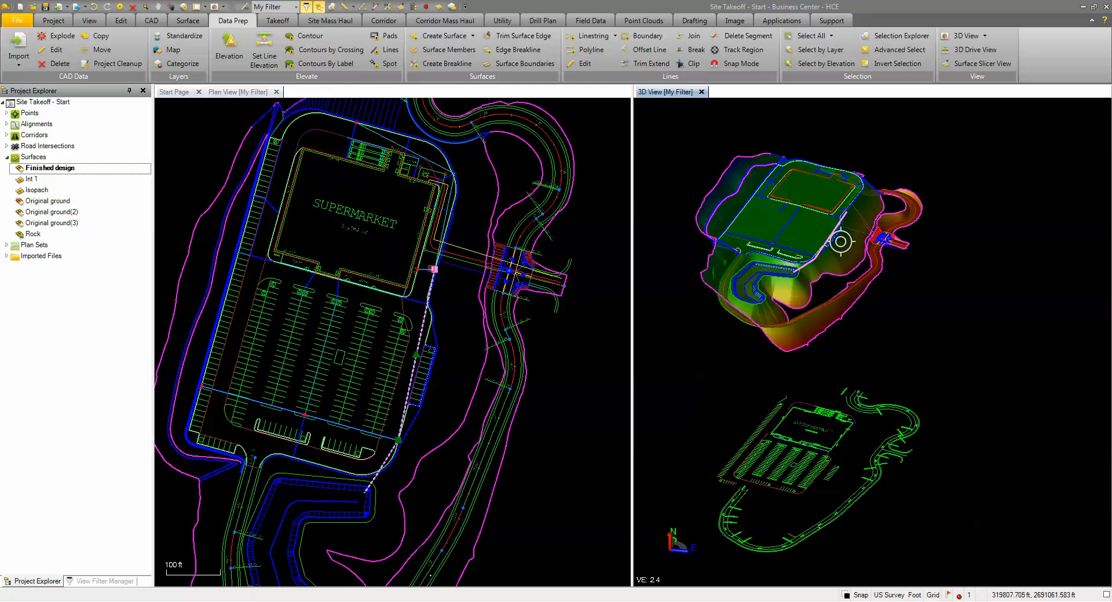
Step: Assign the Storm Pipe segment along the supermarket's east side, north of the lateral junction, to the UTIL-Storm Pipe Class III 18in RCP layer
scroll(437, 255, "up", 6)
left_click(461, 204)
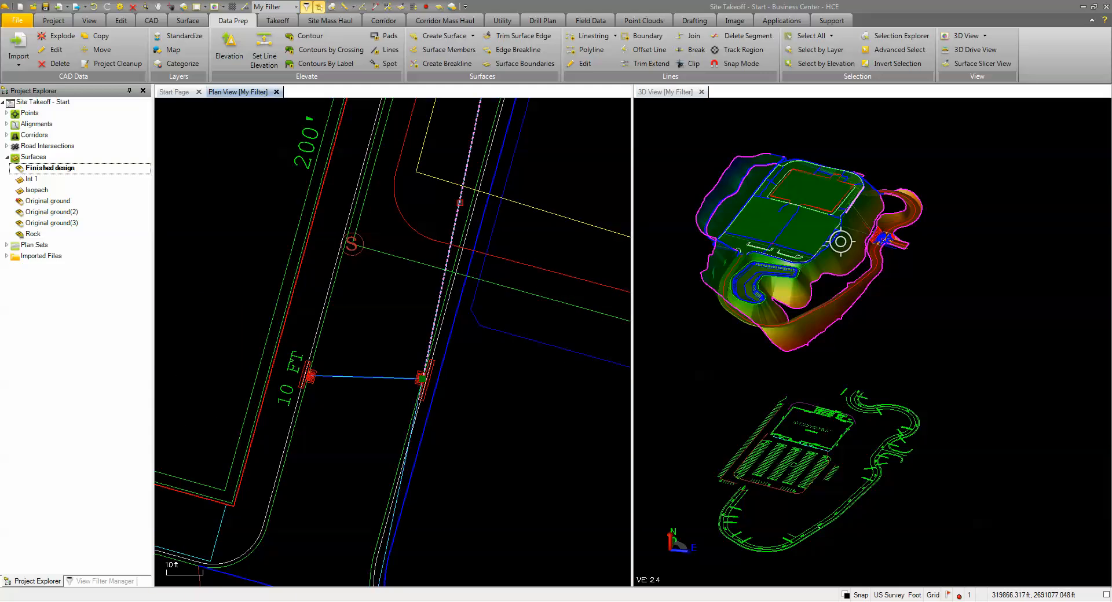
right_click(533, 232)
left_click(561, 420)
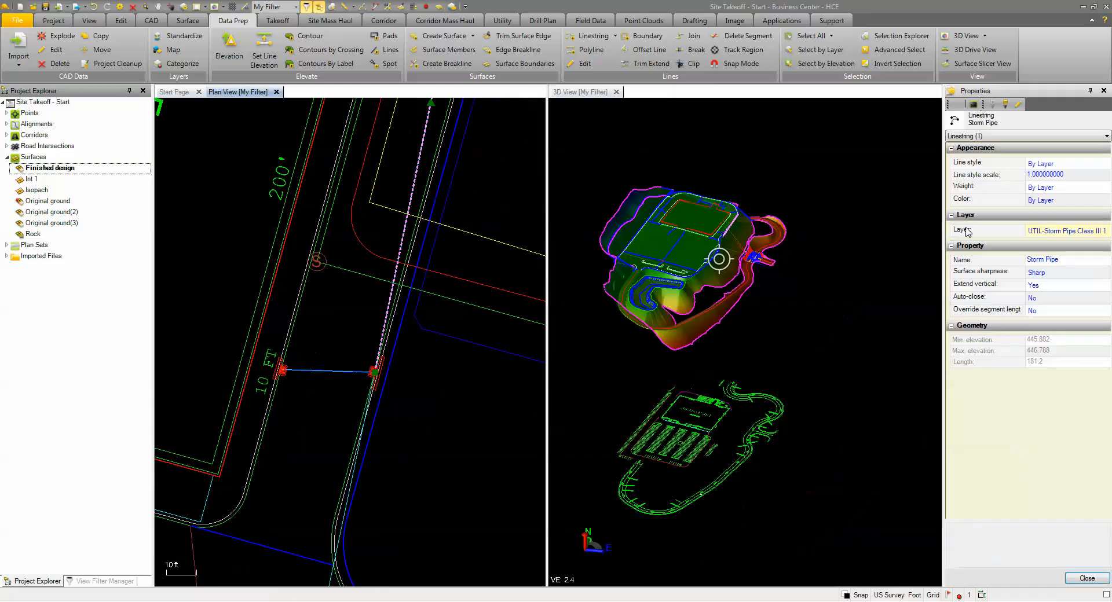
left_click(1081, 235)
left_click(1105, 230)
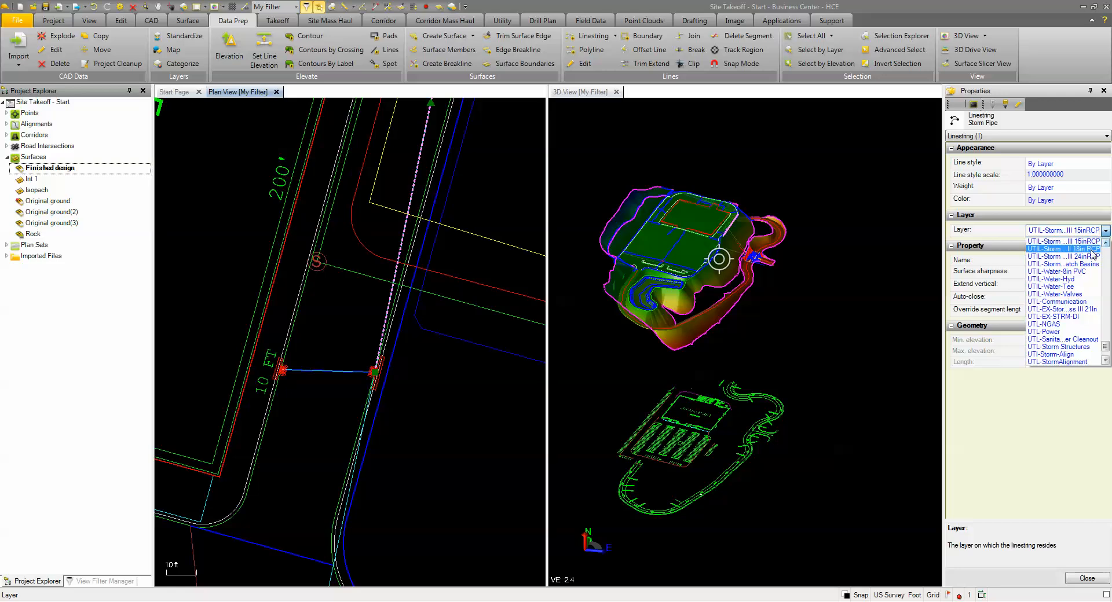
left_click(1094, 254)
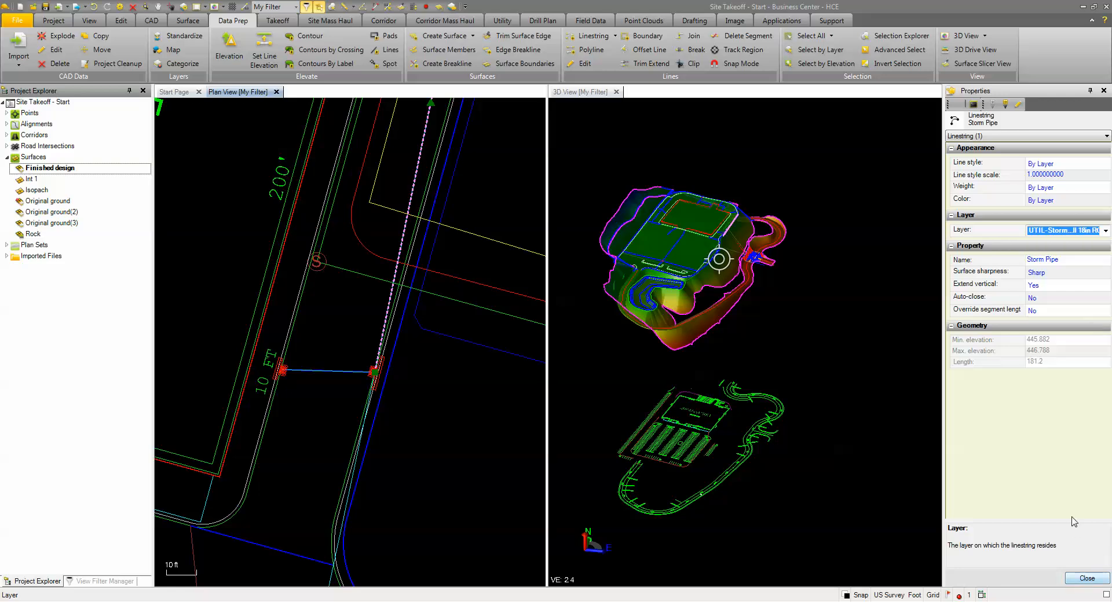
left_click(1087, 579)
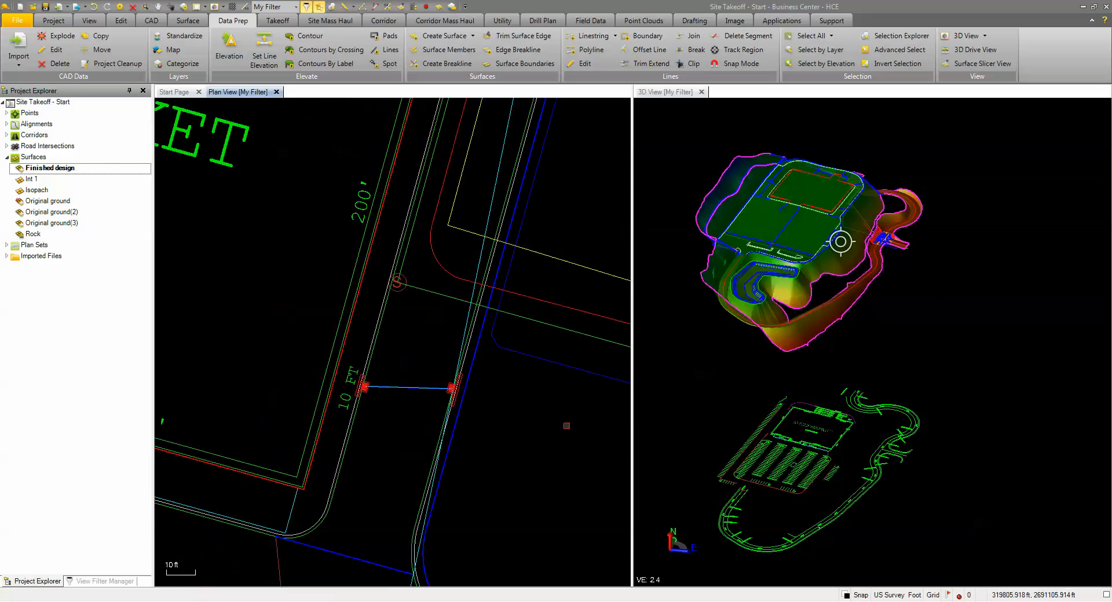
scroll(566, 426, "down", 8)
middle_click_drag(537, 439, 449, 280)
scroll(440, 294, "down", 2)
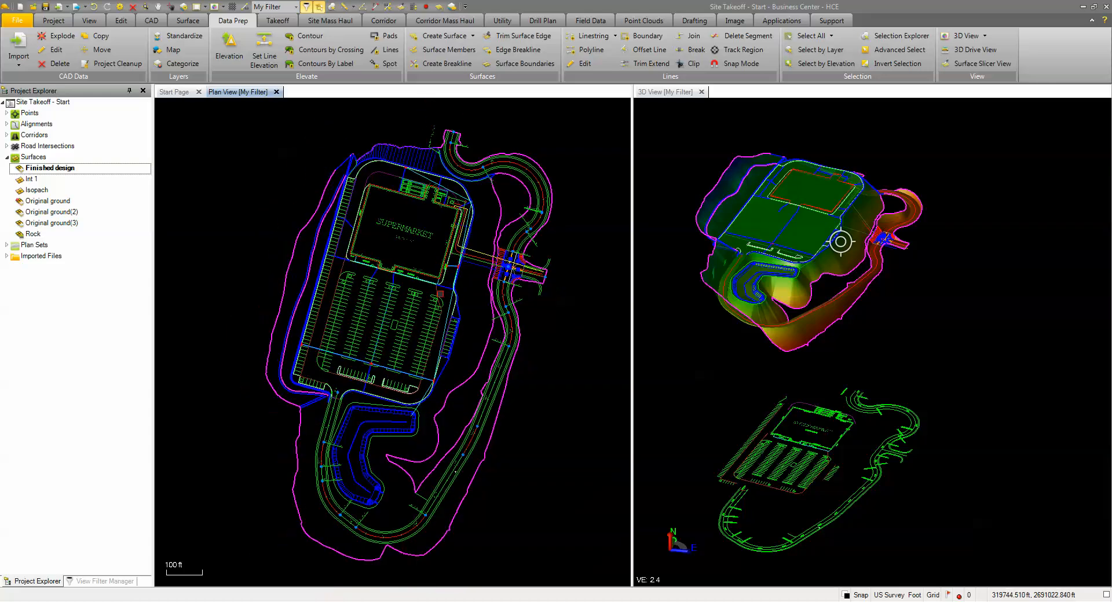